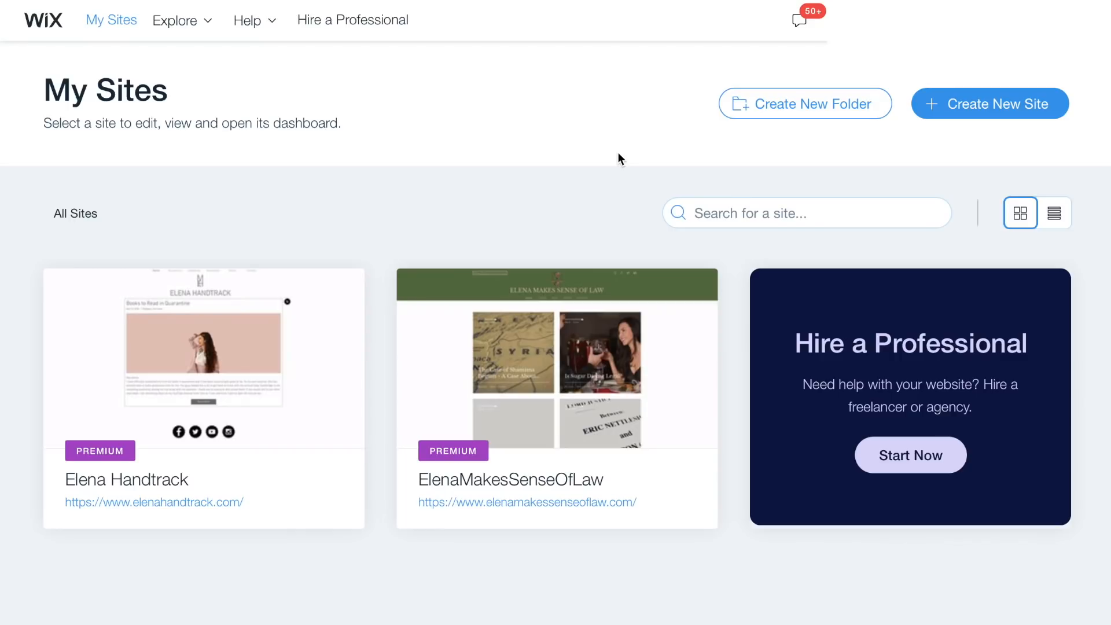
# - Start creating a new site, choose Blog as the website kind, and look through the blog templates
pyautogui.click(987, 103)
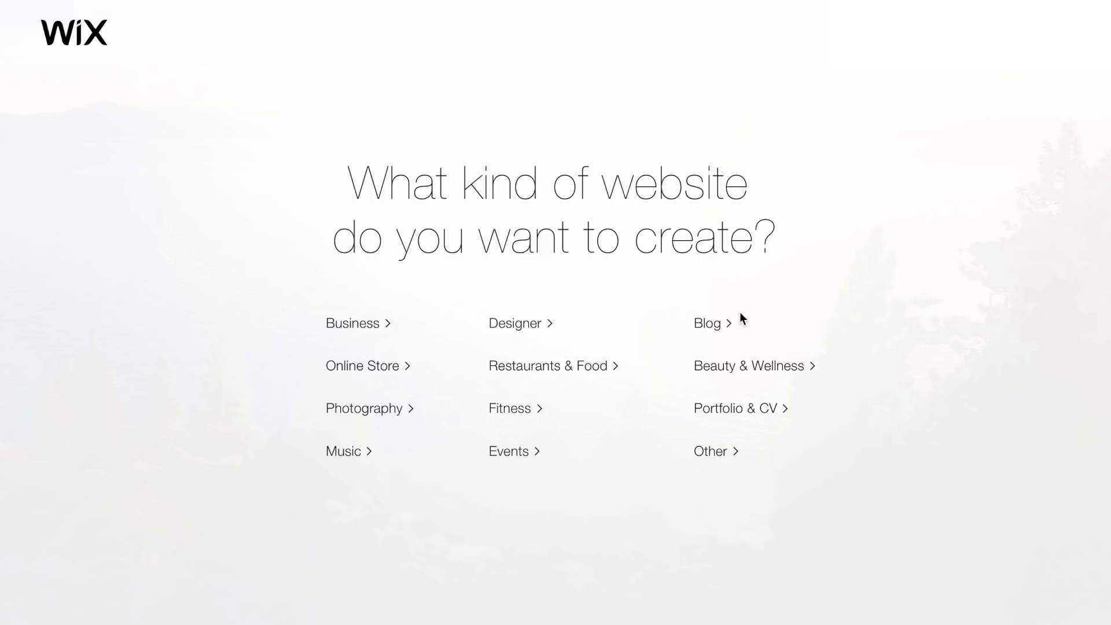
pyautogui.click(707, 324)
pyautogui.scroll(-3, 750, 434)
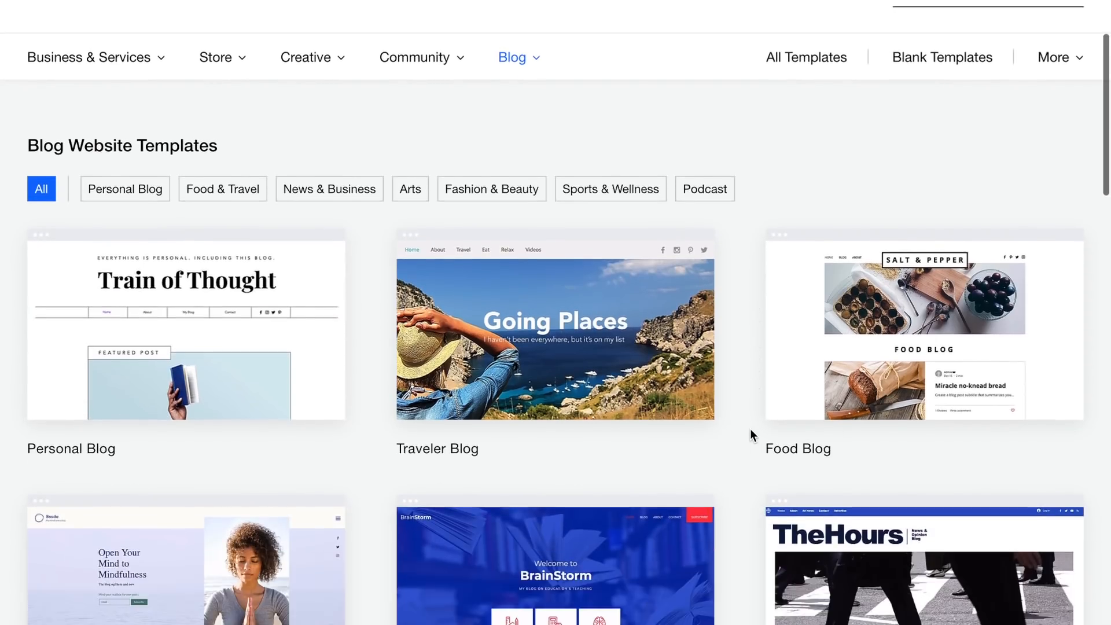
pyautogui.scroll(-1, 750, 431)
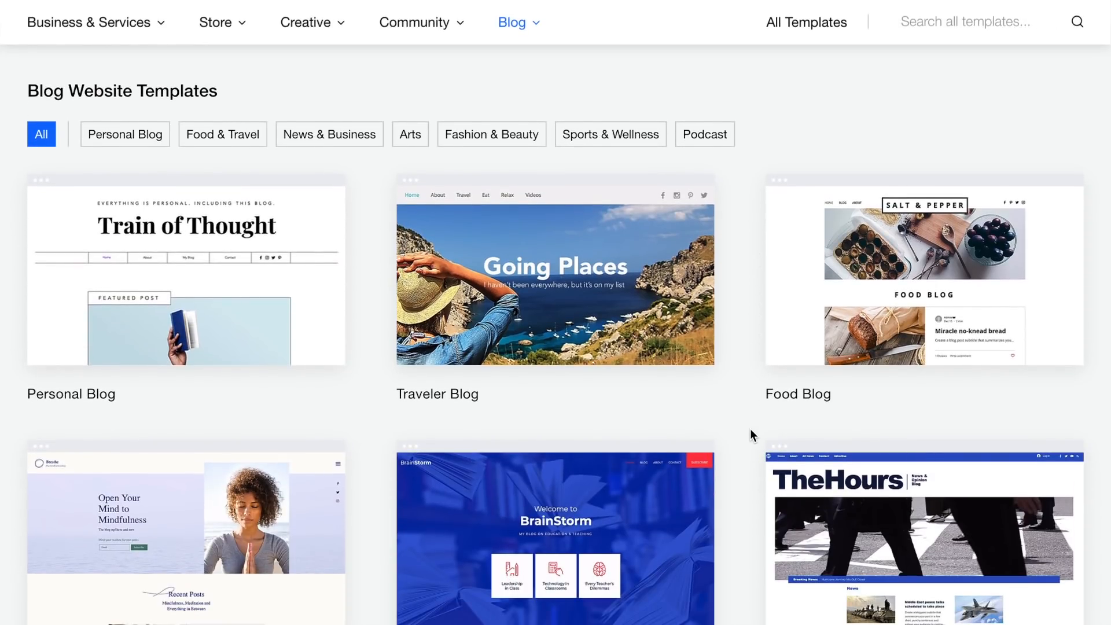
pyautogui.scroll(-2, 750, 431)
pyautogui.scroll(-6, 749, 431)
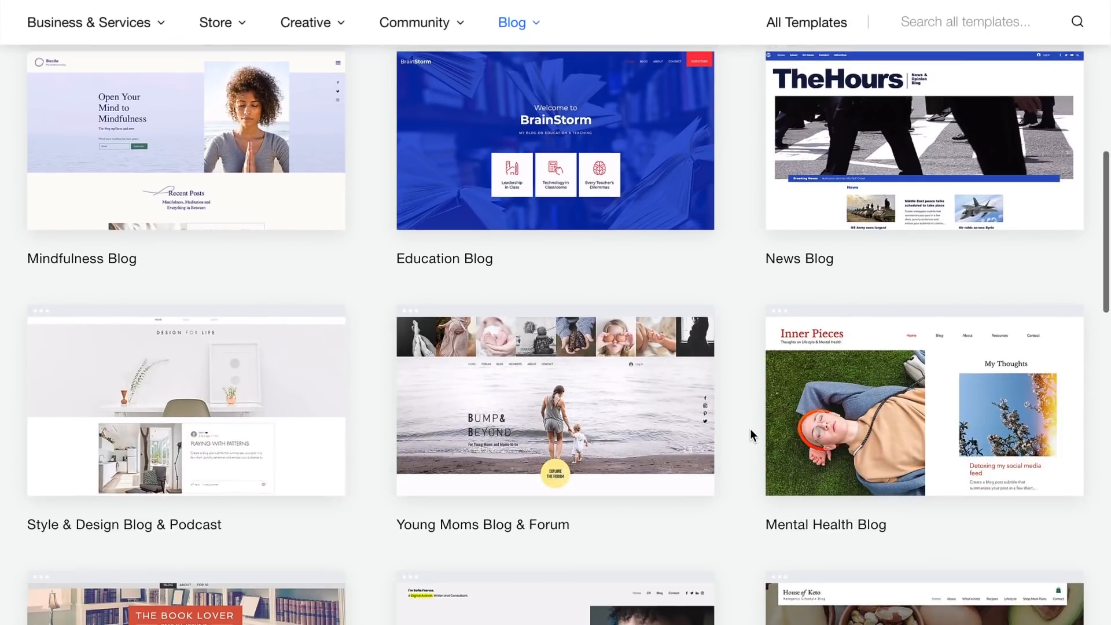
pyautogui.scroll(-1, 749, 428)
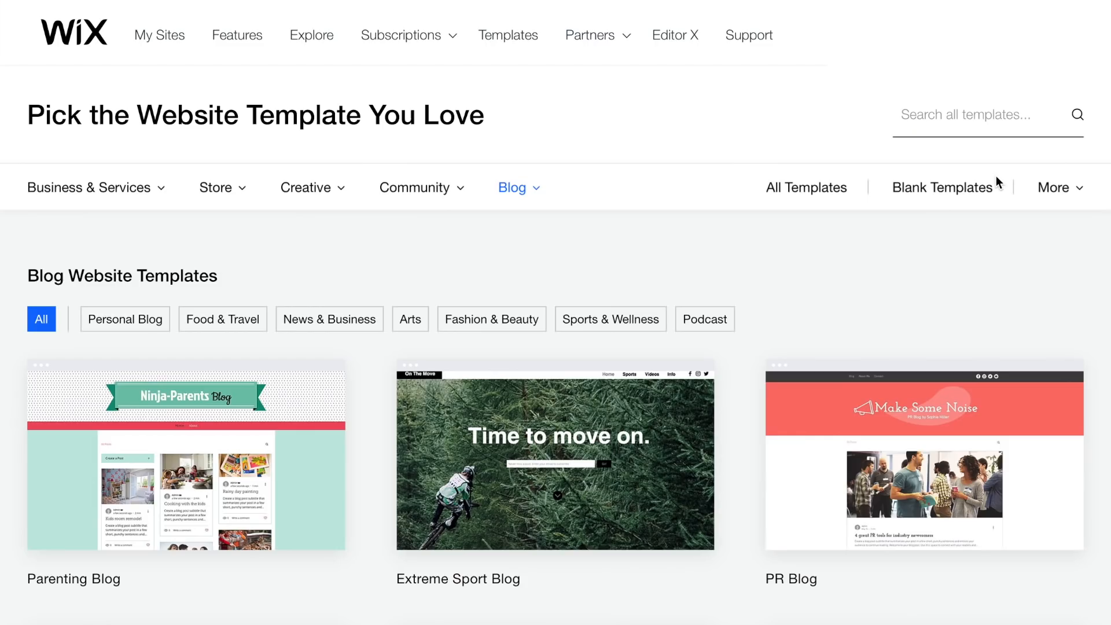
# - Look through the blank website templates and start the site from scratch
pyautogui.click(950, 197)
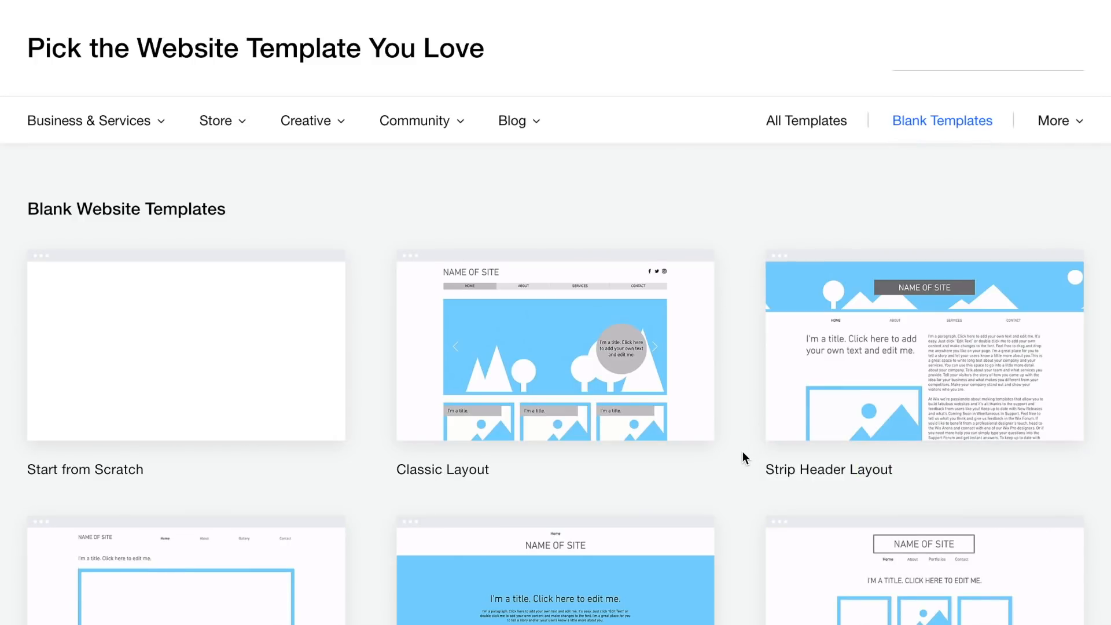
pyautogui.scroll(-4, 741, 451)
pyautogui.scroll(1, 743, 452)
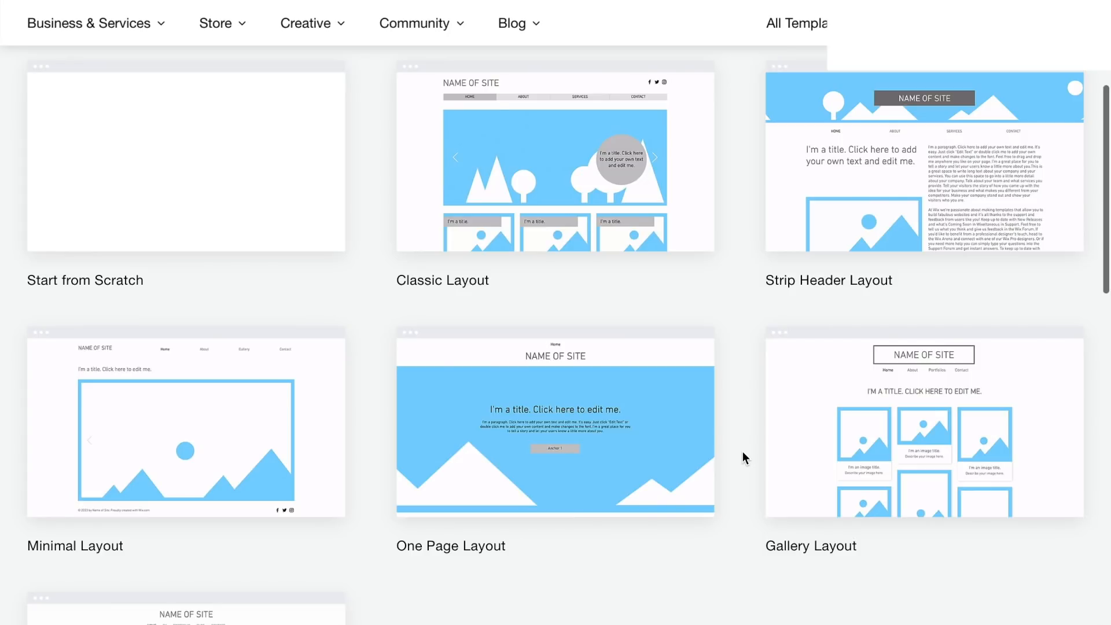
pyautogui.scroll(-2, 742, 452)
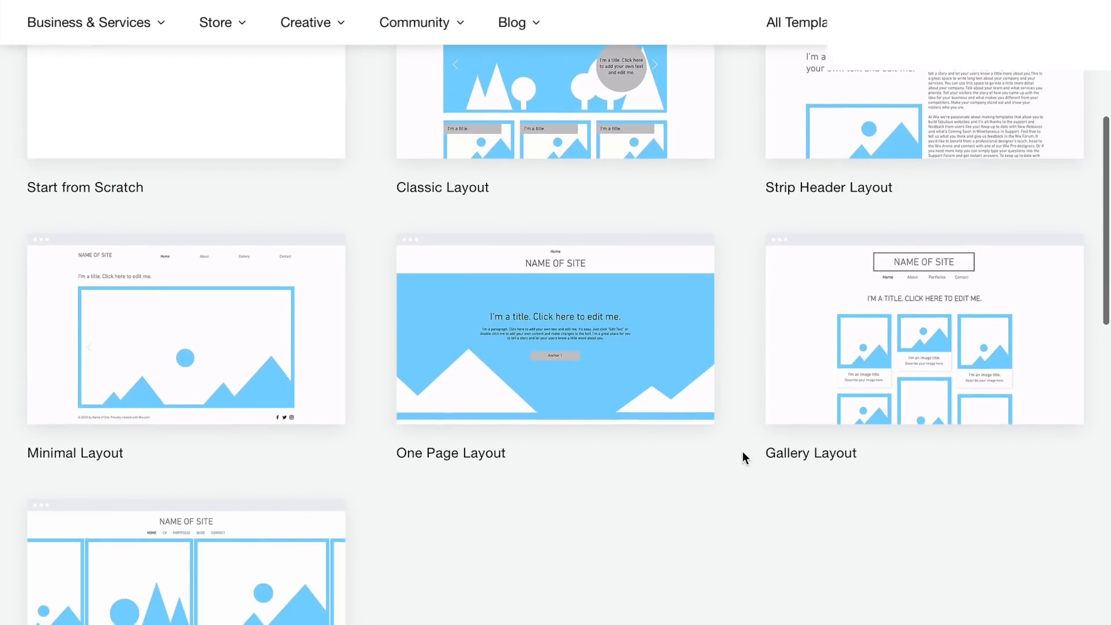
pyautogui.scroll(-1, 744, 458)
pyautogui.scroll(-3, 742, 452)
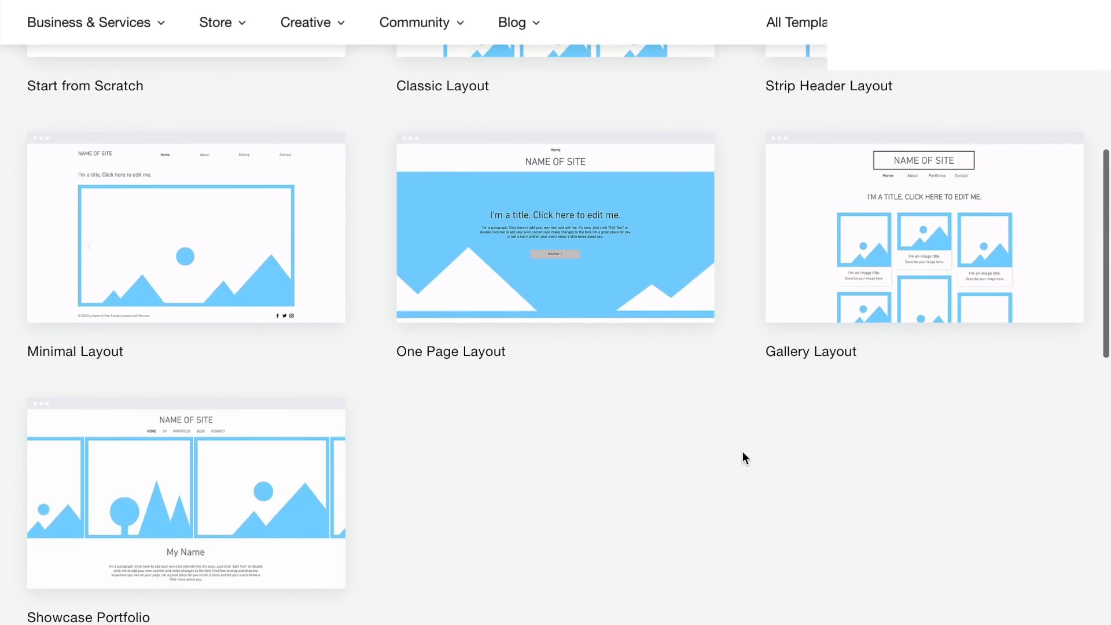
pyautogui.scroll(8, 742, 457)
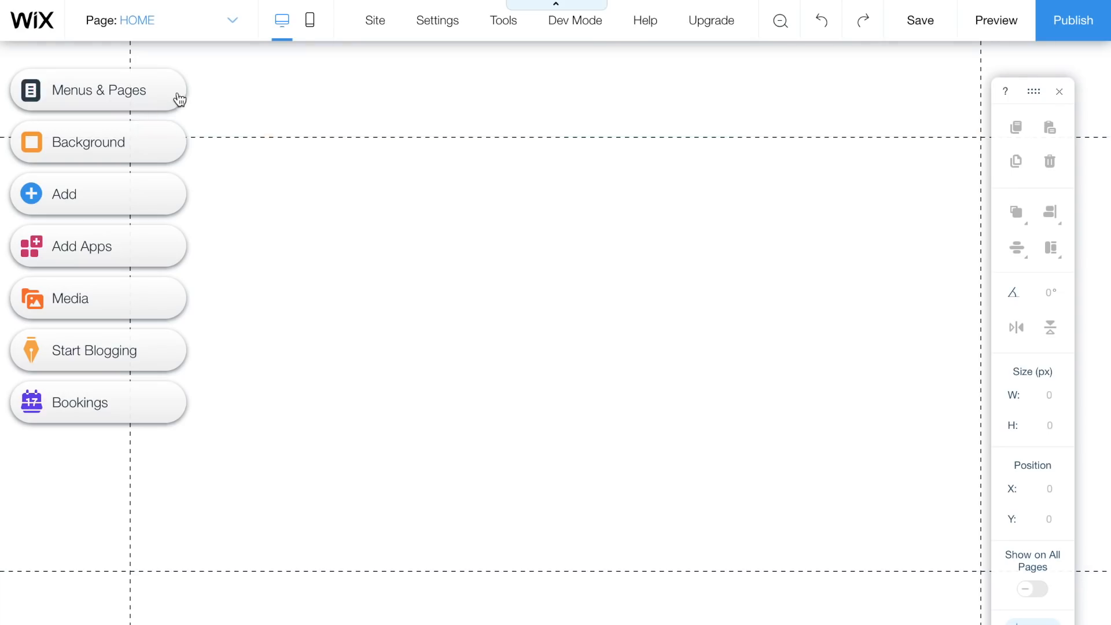
# - Add two new pages to the site menu, named BLOG and VIDEOS
pyautogui.click(139, 98)
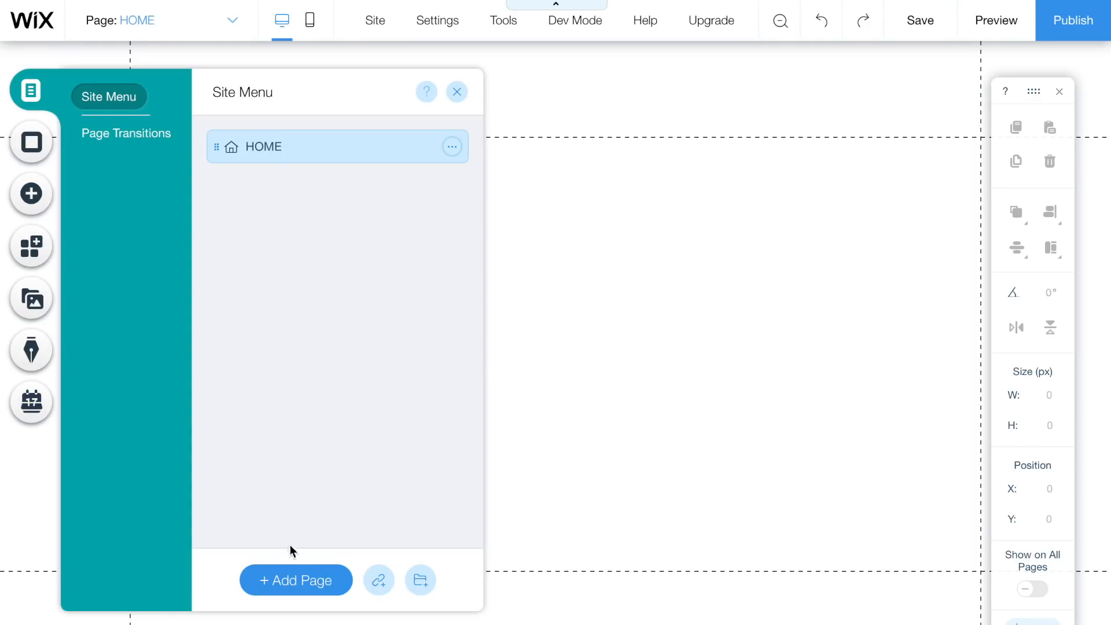
pyautogui.click(330, 581)
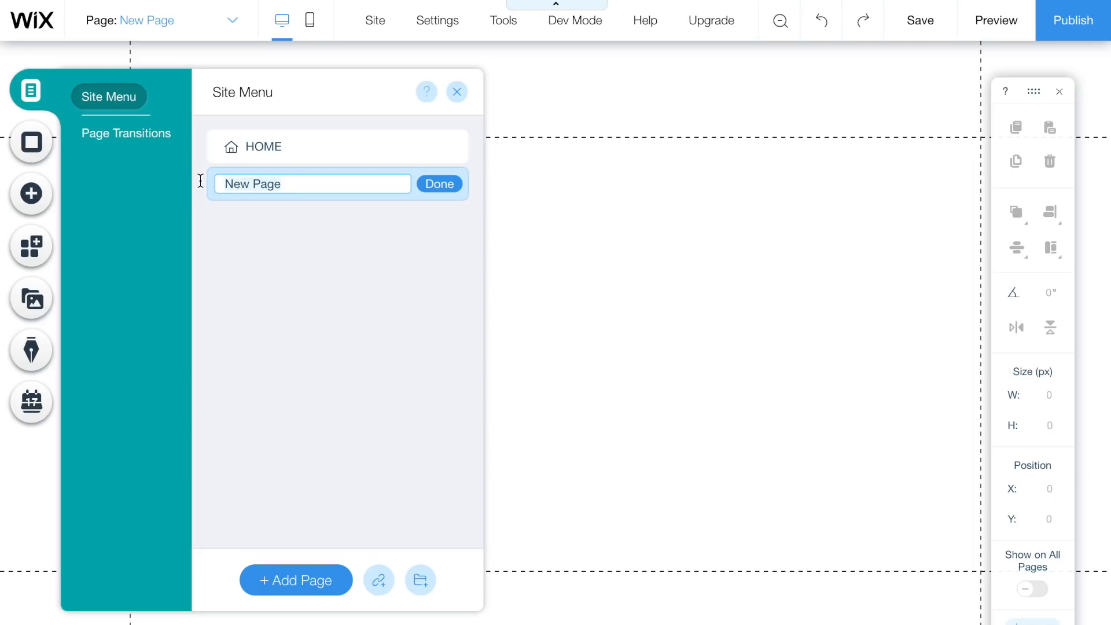
pyautogui.write('BLOG')
pyautogui.click(446, 186)
pyautogui.click(293, 590)
pyautogui.write('VIDEOS')
pyautogui.click(443, 223)
# - Add two more pages to the site menu, named NEWSLETTER and ABOUT
pyautogui.click(336, 578)
pyautogui.write('News')
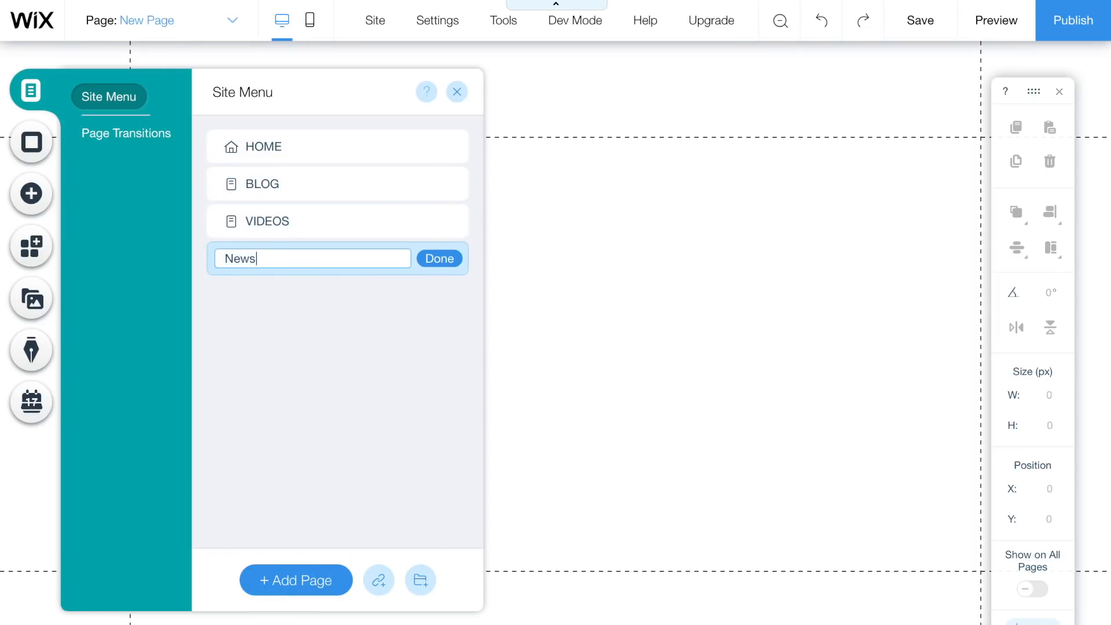
pyautogui.write('LETTER')
pyautogui.press('Return')
pyautogui.click(335, 578)
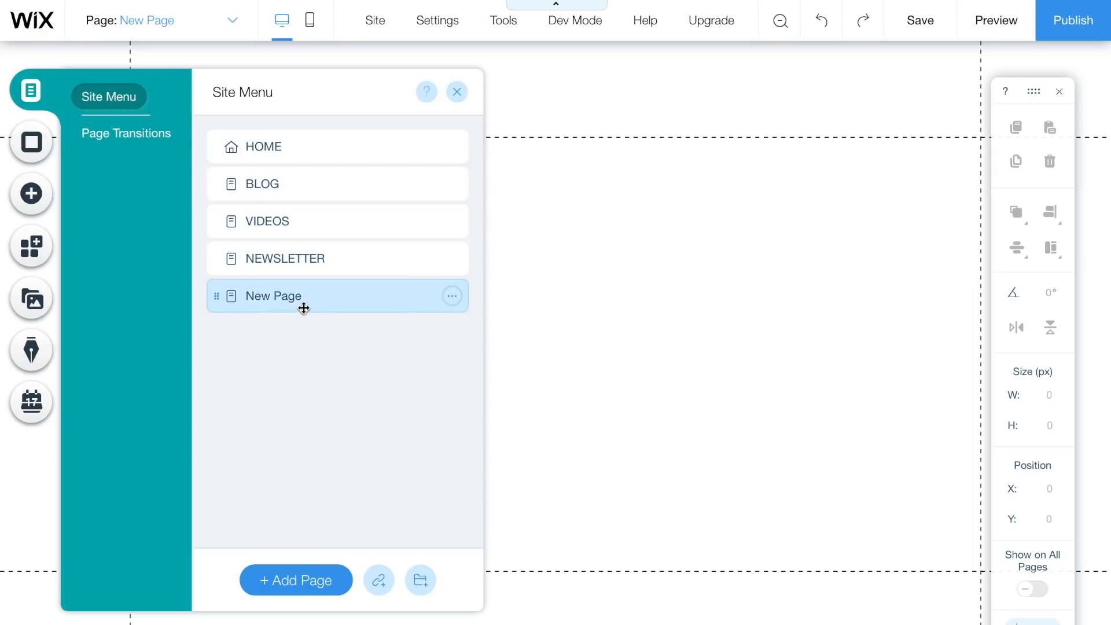
pyautogui.write('ABOUT')
pyautogui.press('Return')
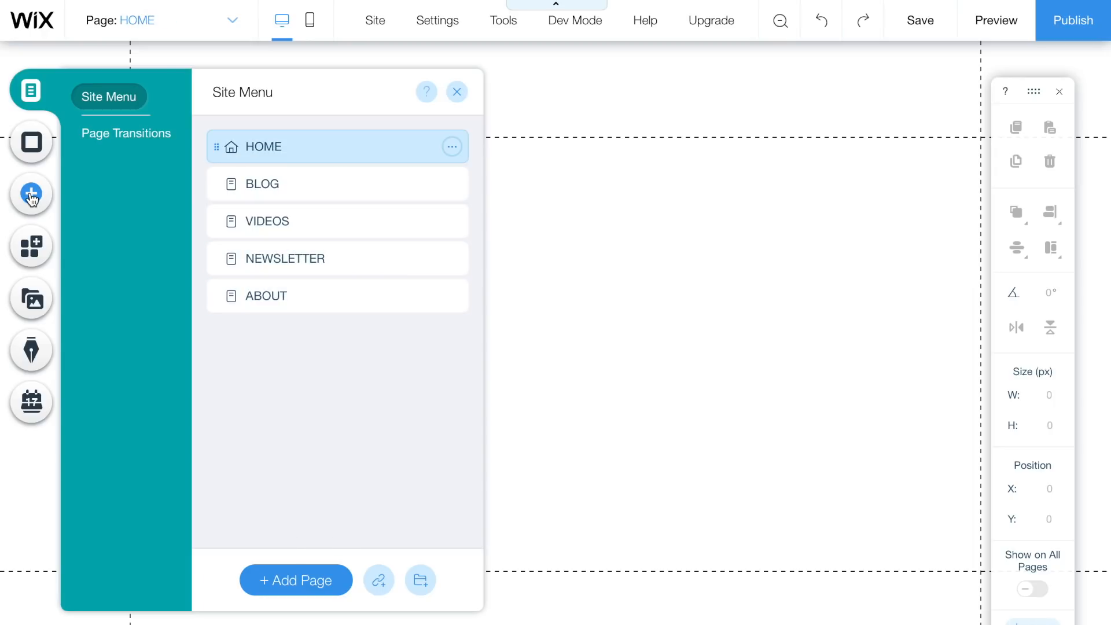
# - Add the first themed menu to the page and fit it centered in the header at about 643 by 27 px
pyautogui.click(31, 195)
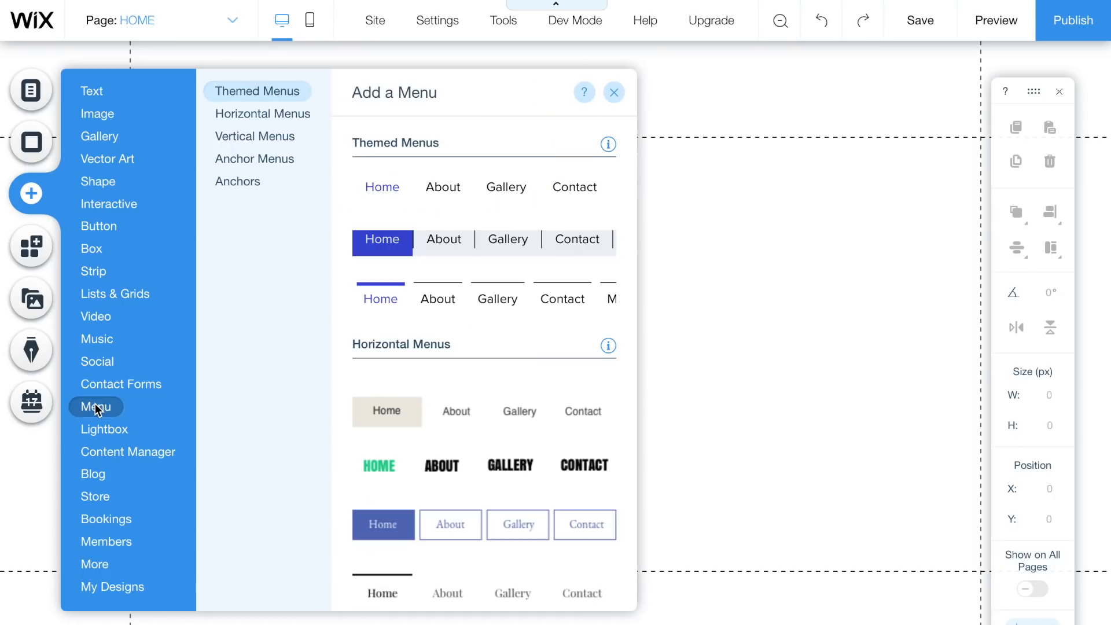
pyautogui.scroll(-2, 424, 352)
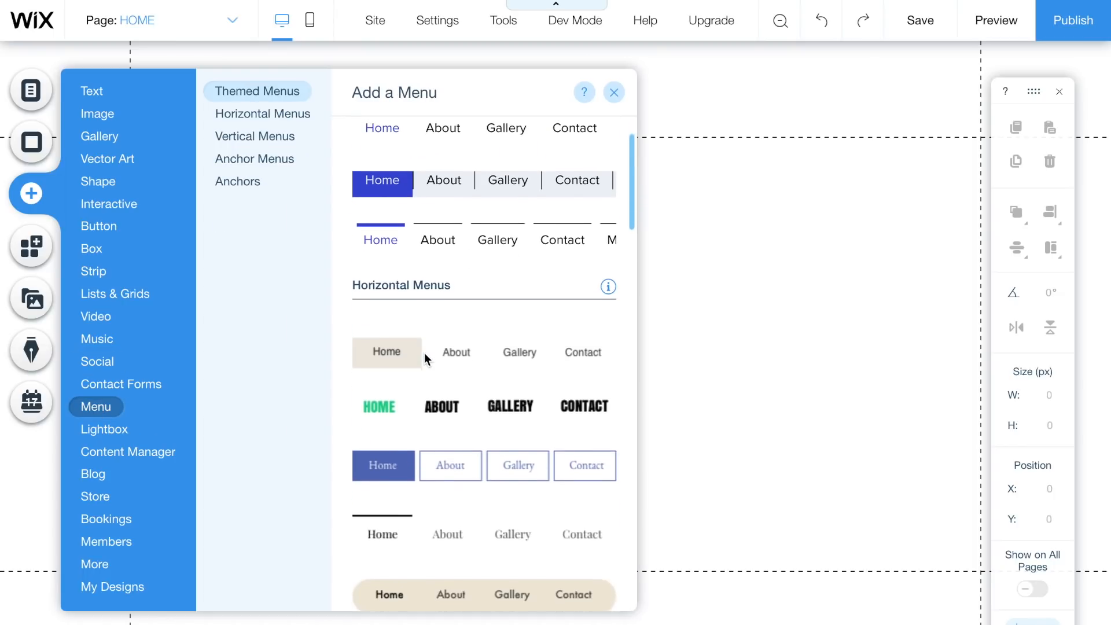
pyautogui.scroll(-6, 426, 358)
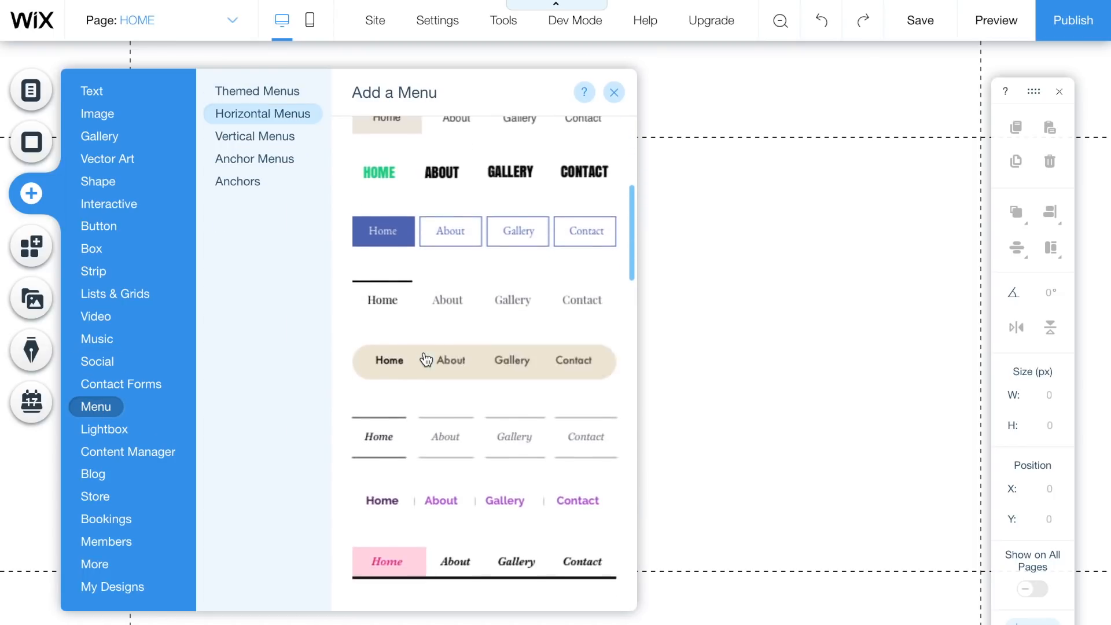
pyautogui.scroll(-8, 425, 358)
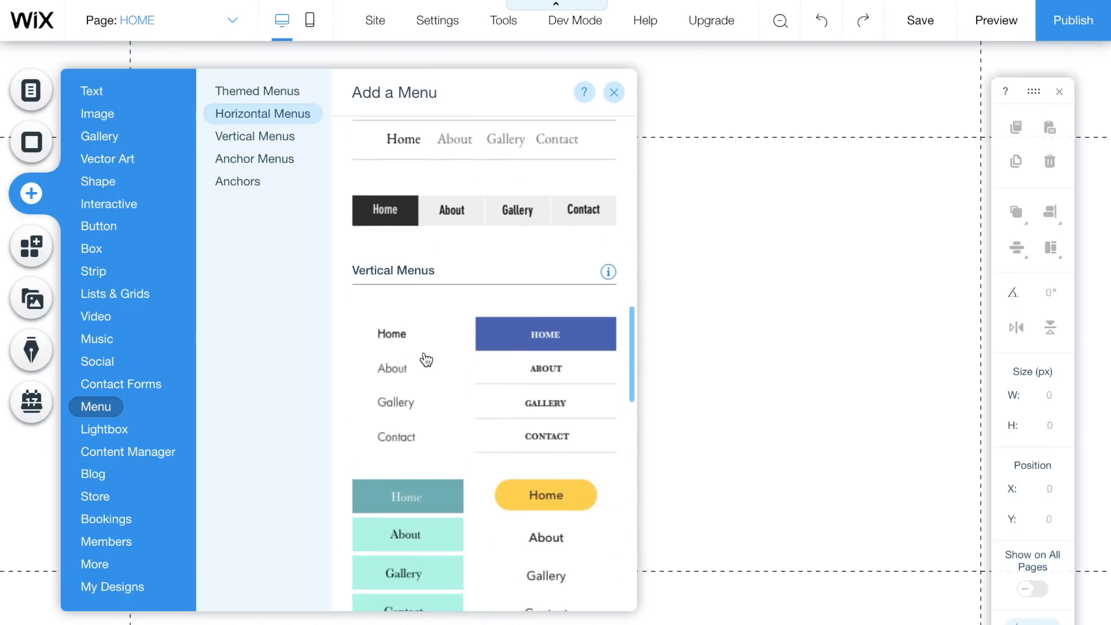
pyautogui.scroll(-2, 425, 359)
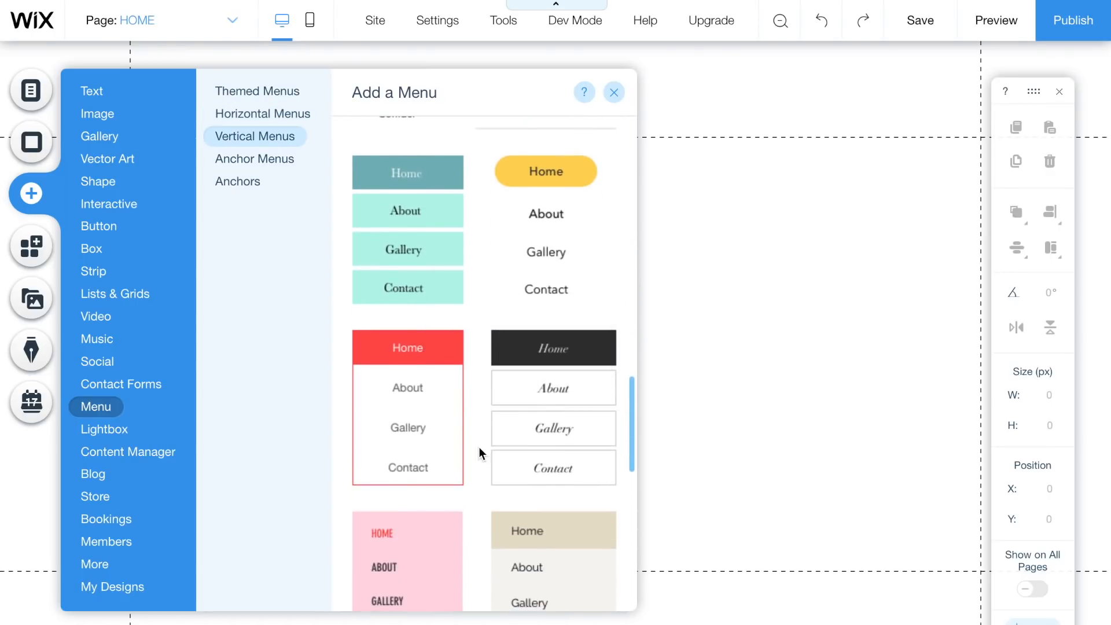
pyautogui.scroll(-2, 479, 446)
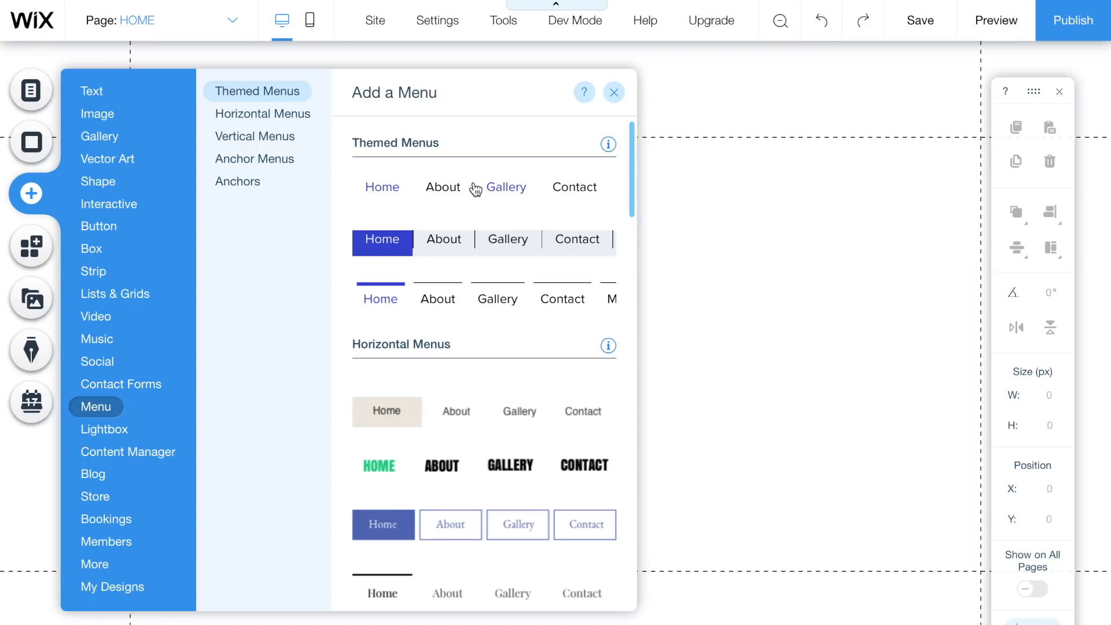
pyautogui.moveTo(454, 191); pyautogui.dragTo(699, 118)
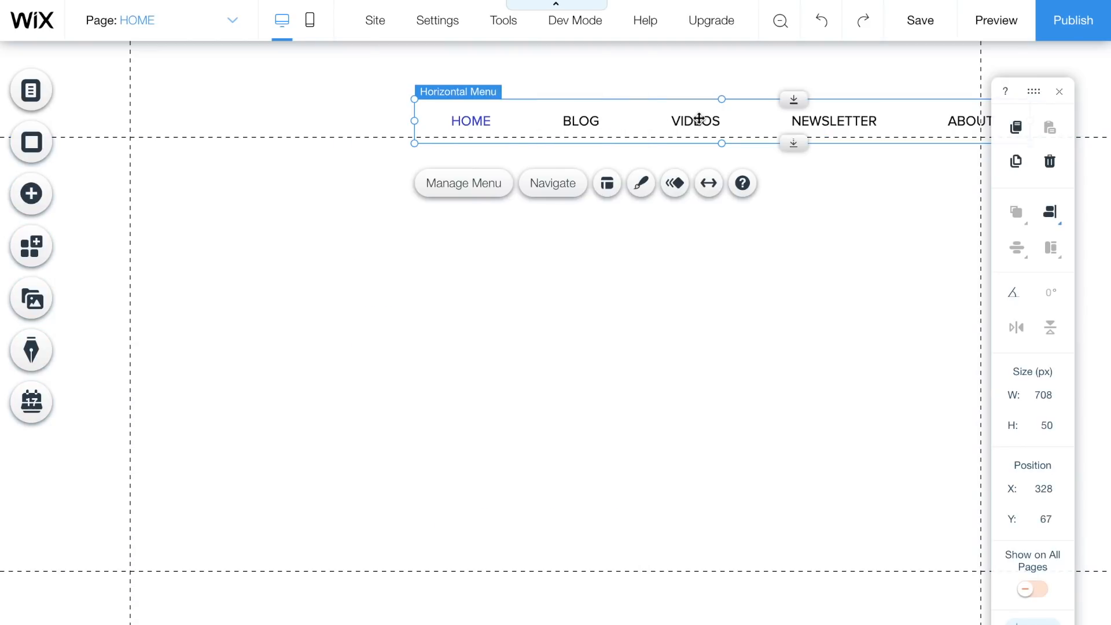
pyautogui.moveTo(569, 113); pyautogui.dragTo(481, 125)
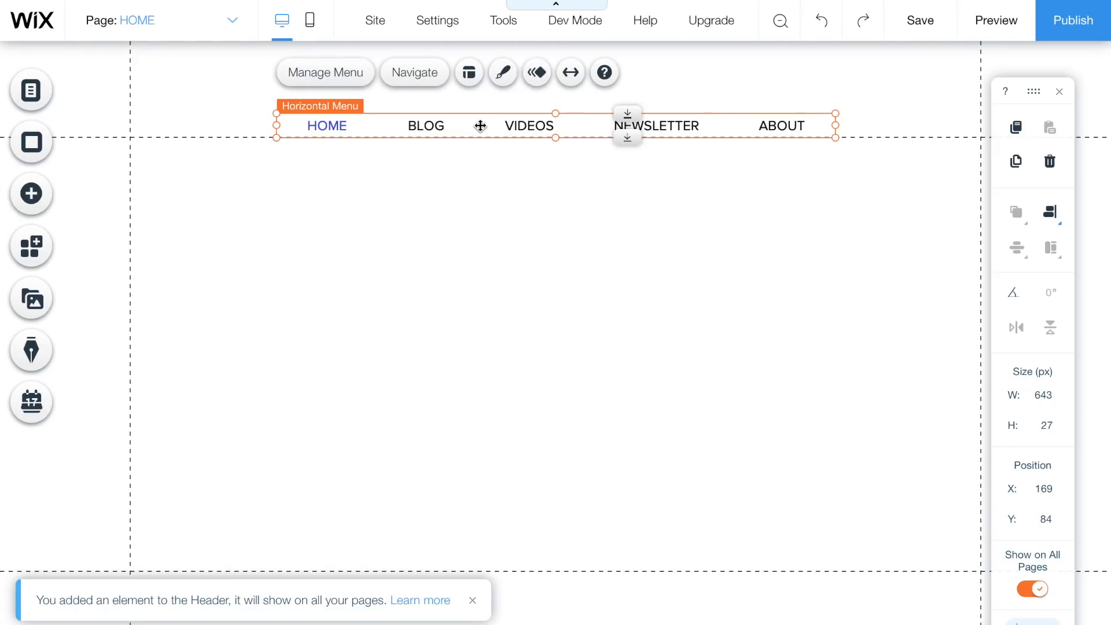
# - Set the horizontal menu's hover text color to black (#000000)
pyautogui.click(502, 73)
pyautogui.click(808, 322)
pyautogui.click(920, 281)
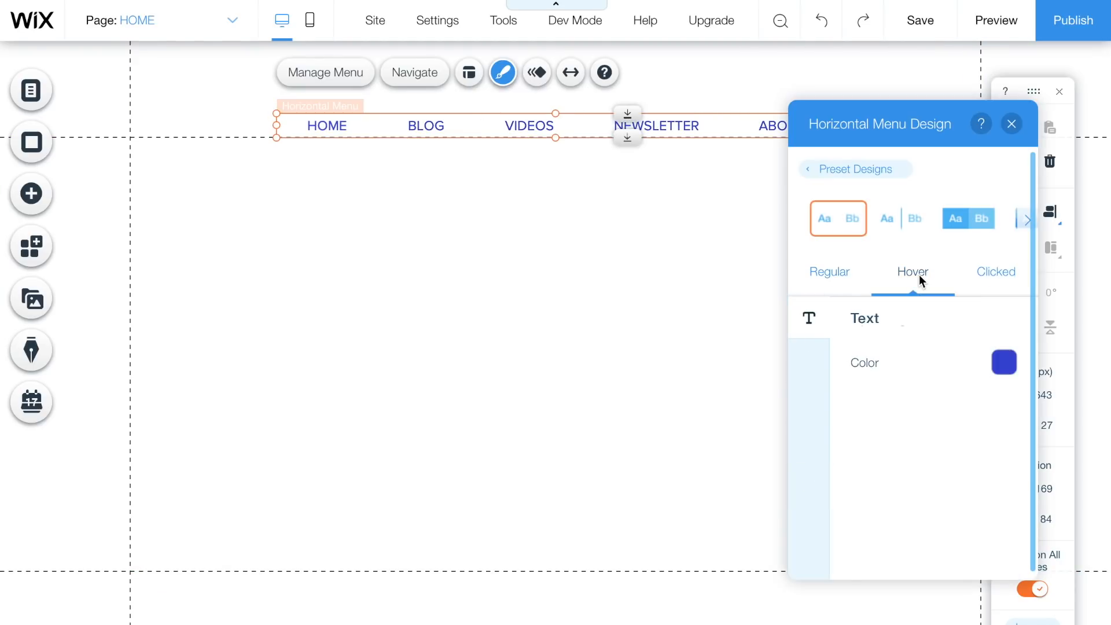
pyautogui.click(1003, 364)
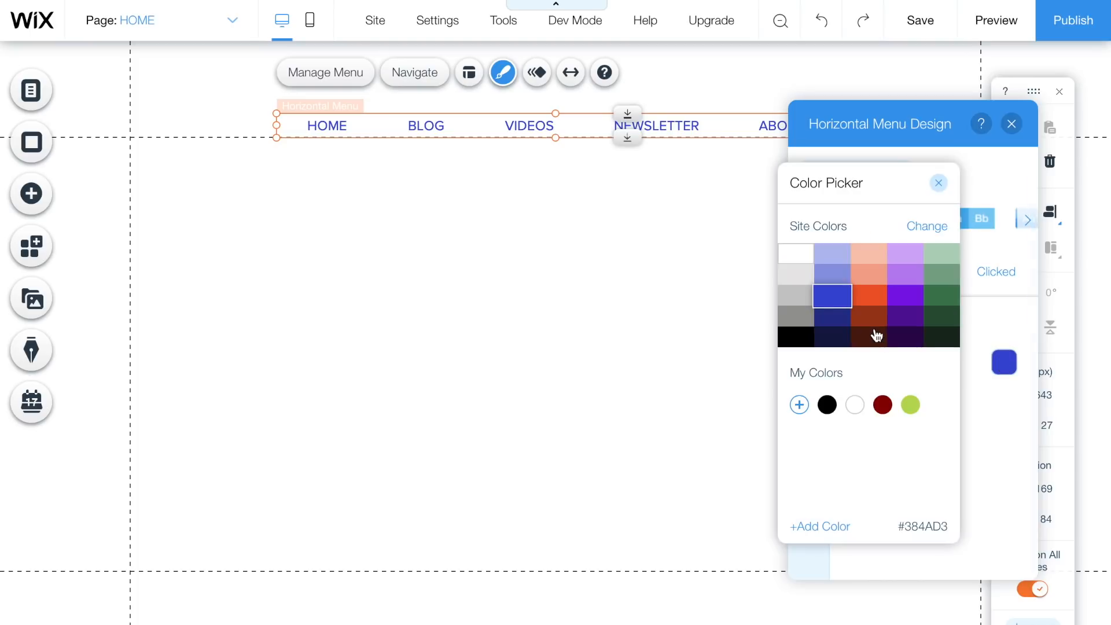
pyautogui.click(799, 338)
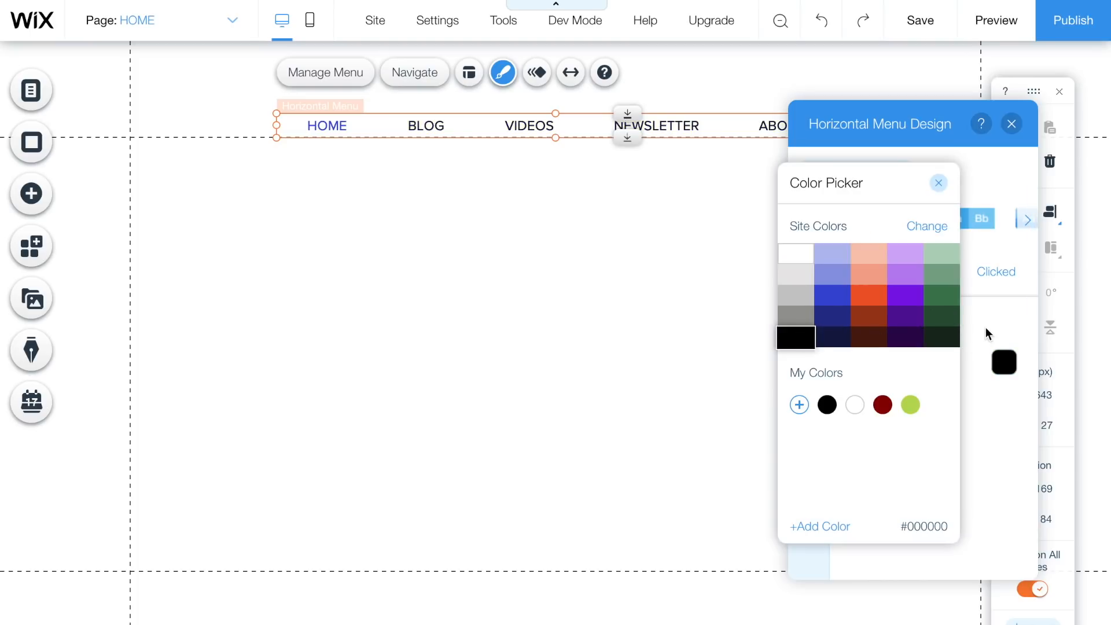
pyautogui.click(833, 316)
pyautogui.click(939, 183)
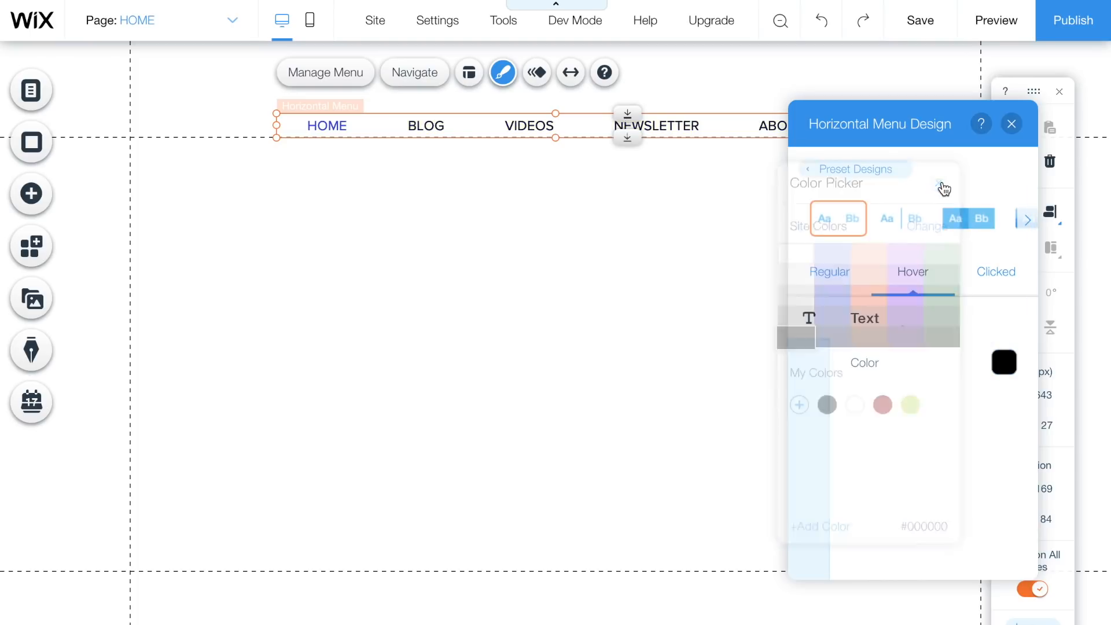
# - Set the horizontal menu's clicked text color to black and open its regular text color for editing
pyautogui.click(987, 283)
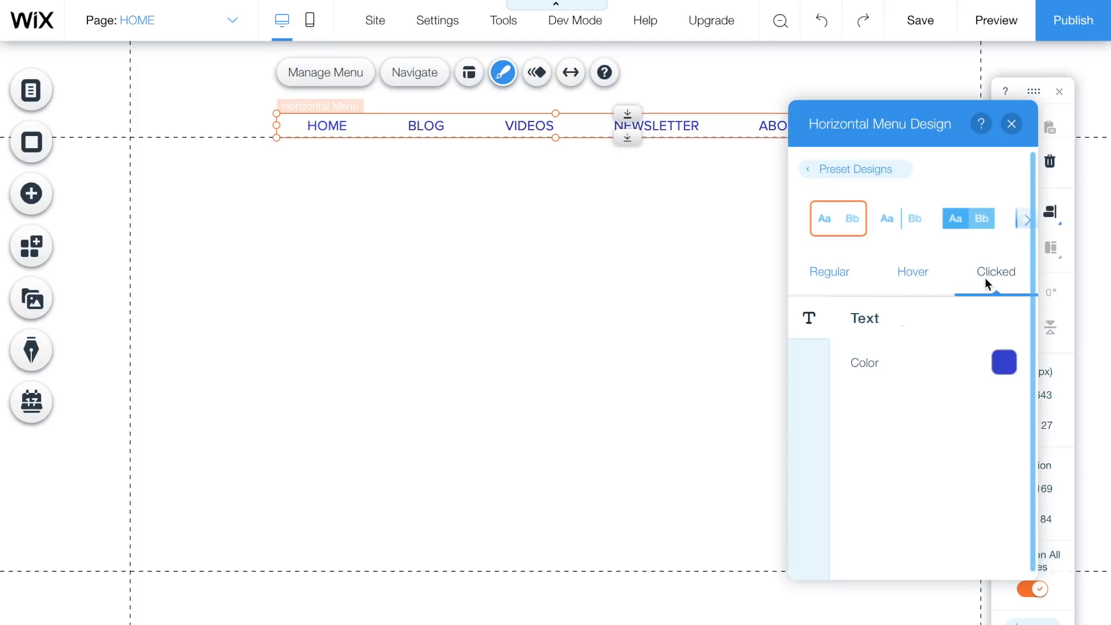
pyautogui.click(990, 360)
pyautogui.click(785, 337)
pyautogui.click(833, 316)
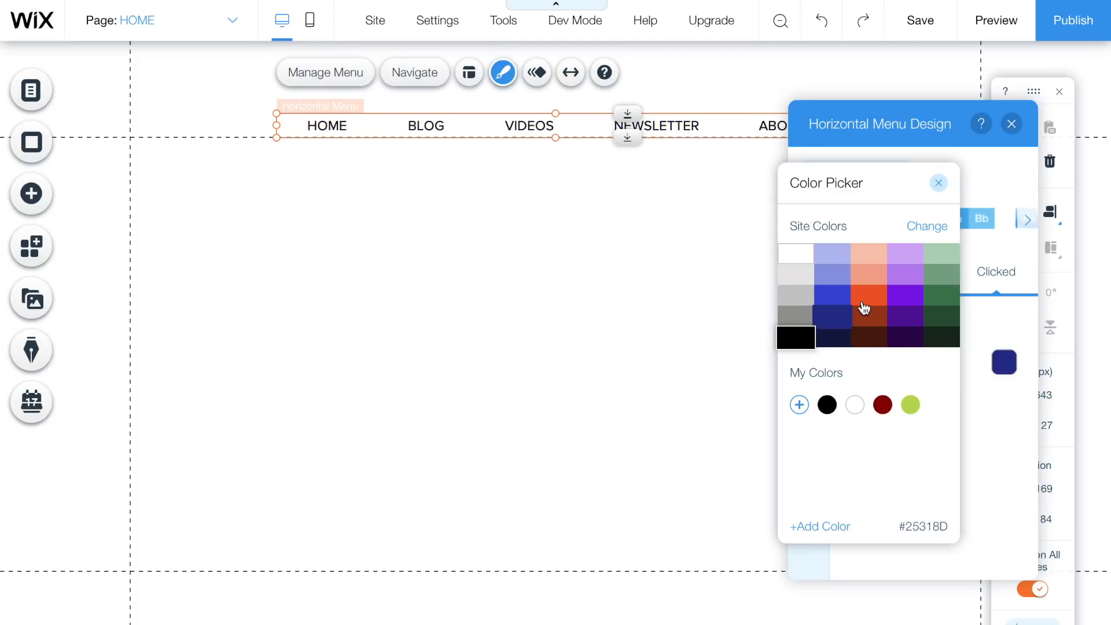
pyautogui.click(940, 184)
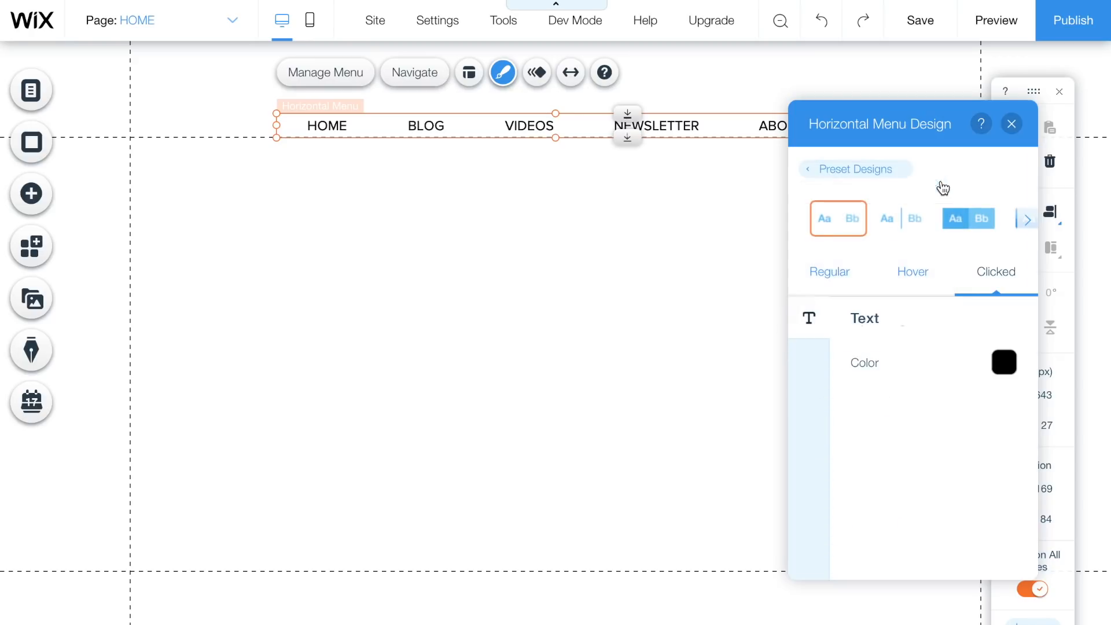
pyautogui.click(830, 269)
pyautogui.click(1007, 360)
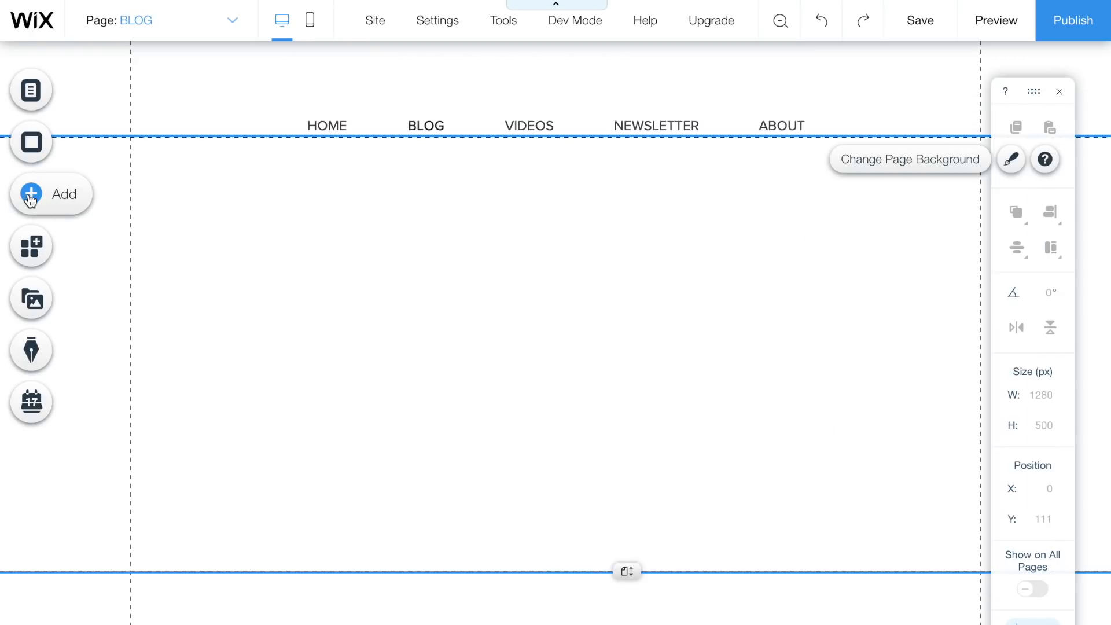
# - Add the blog feature to the site from the BLOG page
pyautogui.click(31, 194)
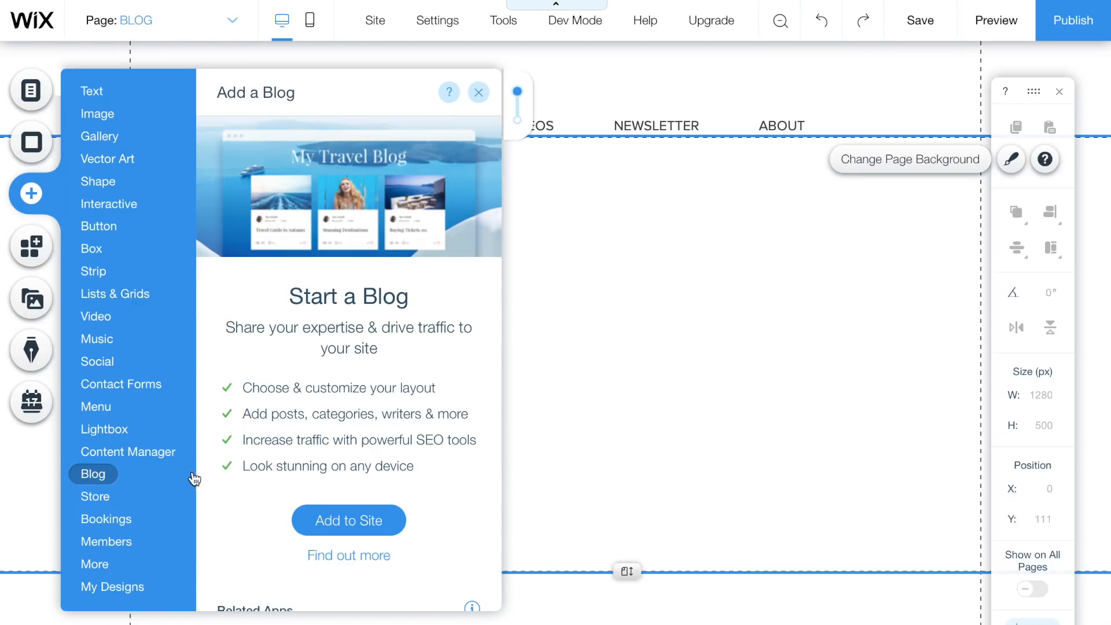
pyautogui.click(347, 524)
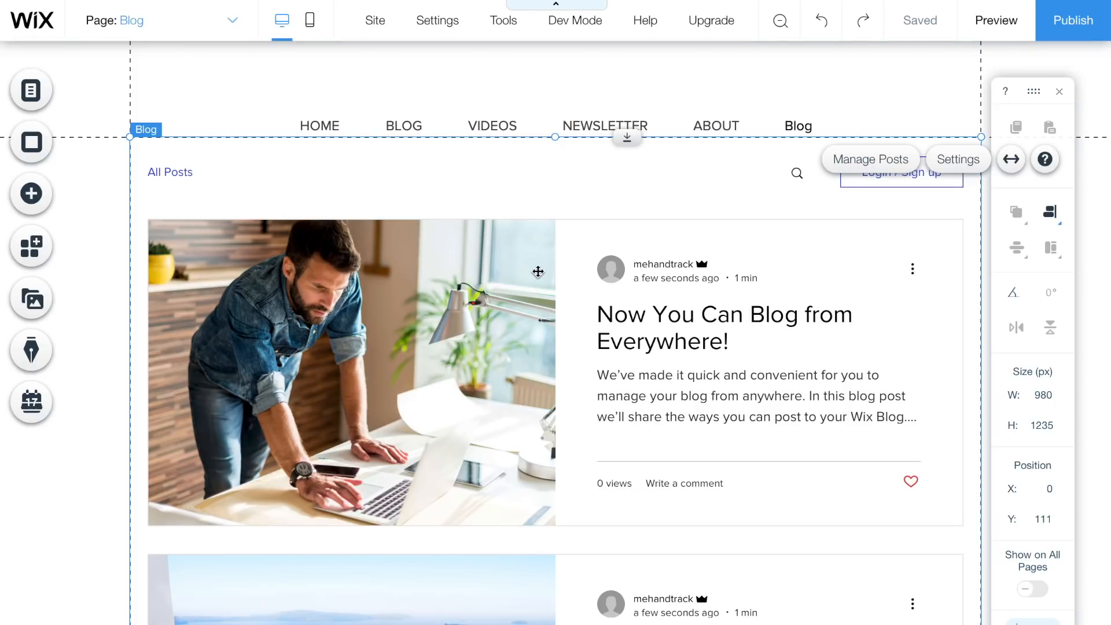
# - Limit the blog feed's display to the publish date, hiding author name, reading time, more actions menu, and the views, comments and likes counters
pyautogui.click(958, 160)
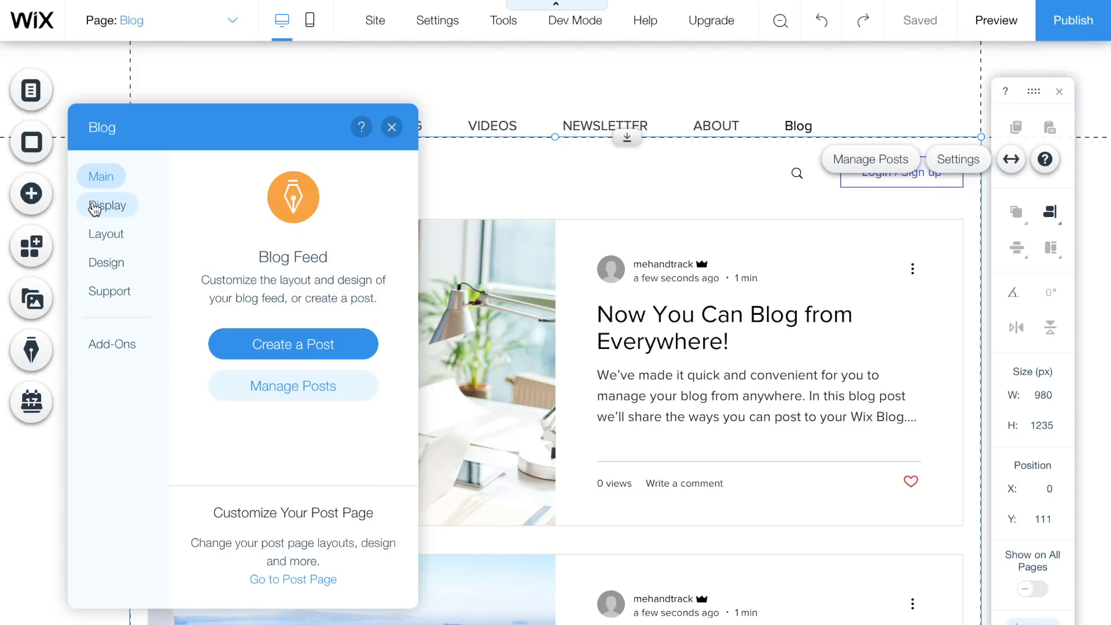
pyautogui.click(95, 209)
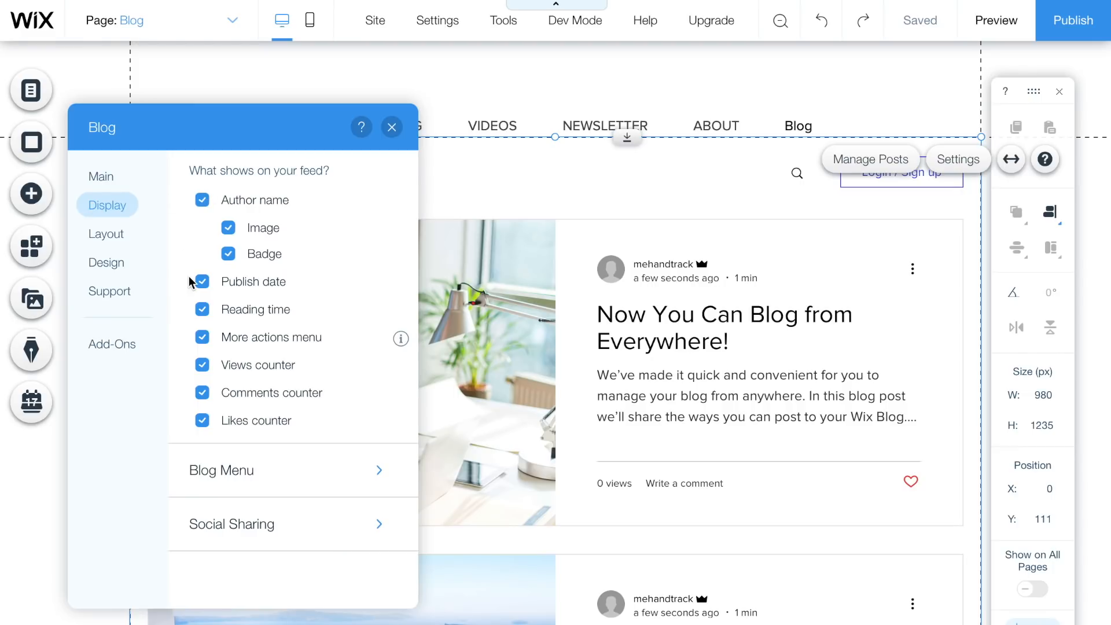
pyautogui.click(202, 200)
pyautogui.click(202, 255)
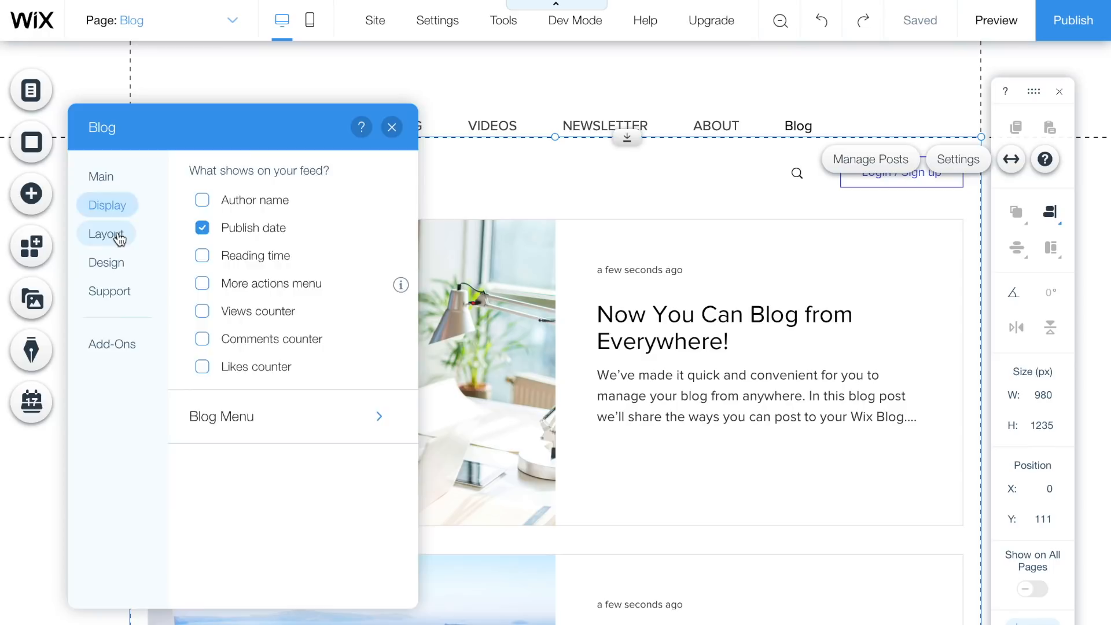
# - Switch the blog feed to a two-column card layout and adjust its design, then review the sample posts
pyautogui.click(106, 234)
pyautogui.click(220, 237)
pyautogui.click(105, 262)
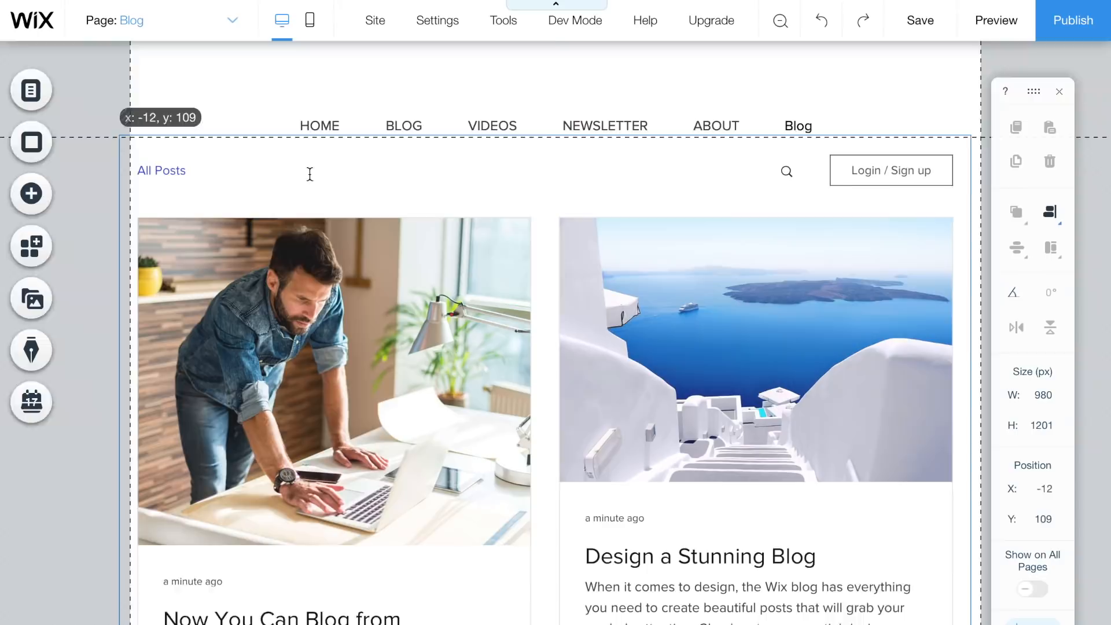
pyautogui.click(247, 102)
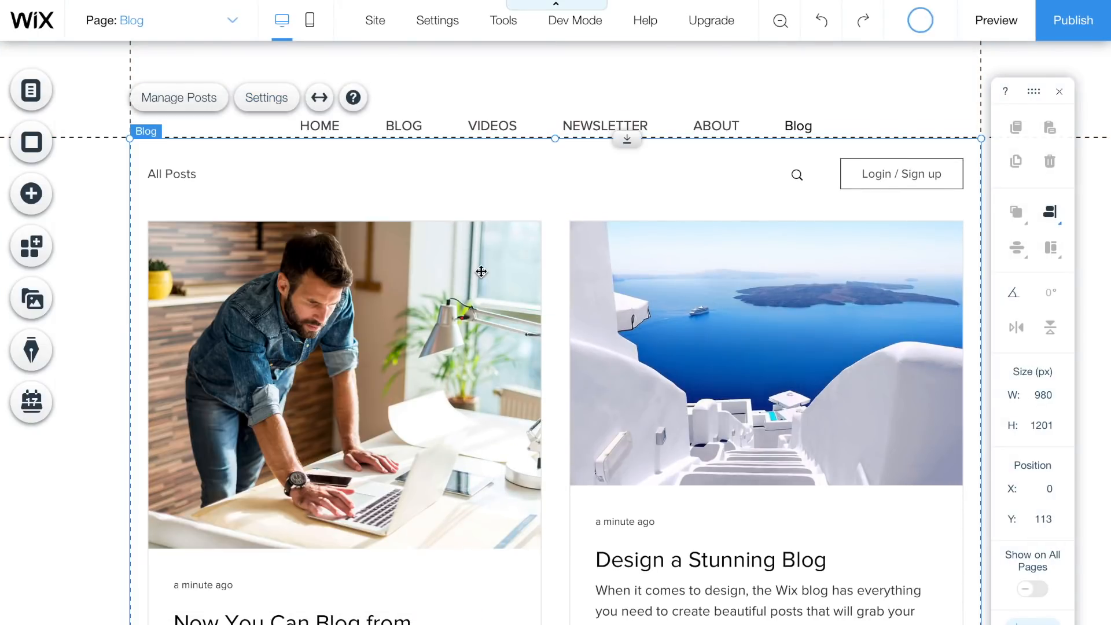
pyautogui.scroll(-10, 481, 270)
pyautogui.scroll(2, 481, 270)
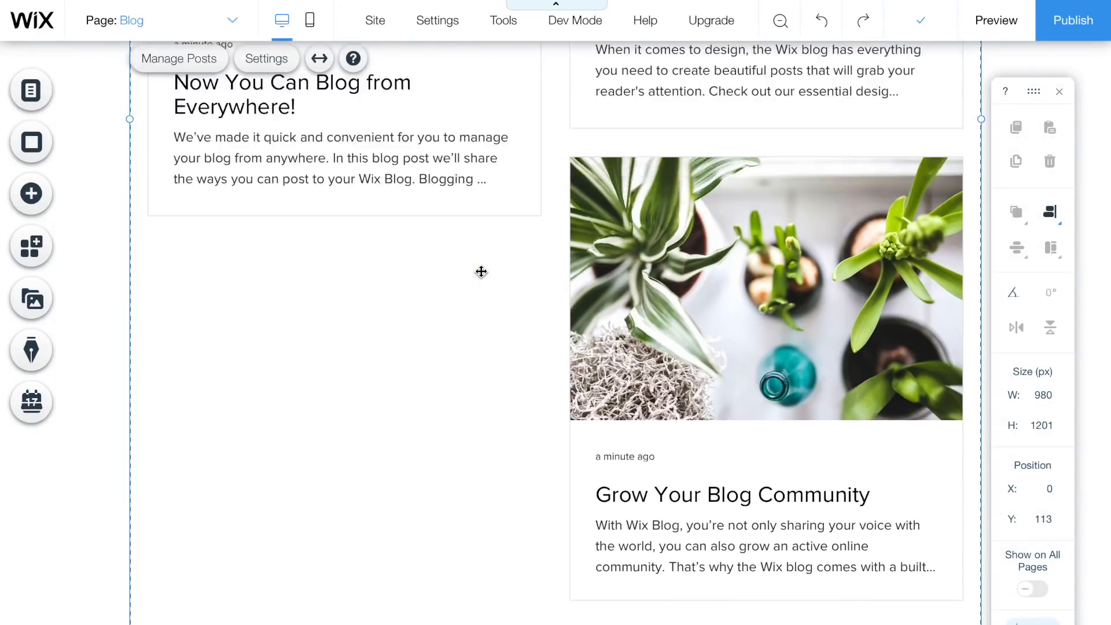
pyautogui.scroll(8, 481, 271)
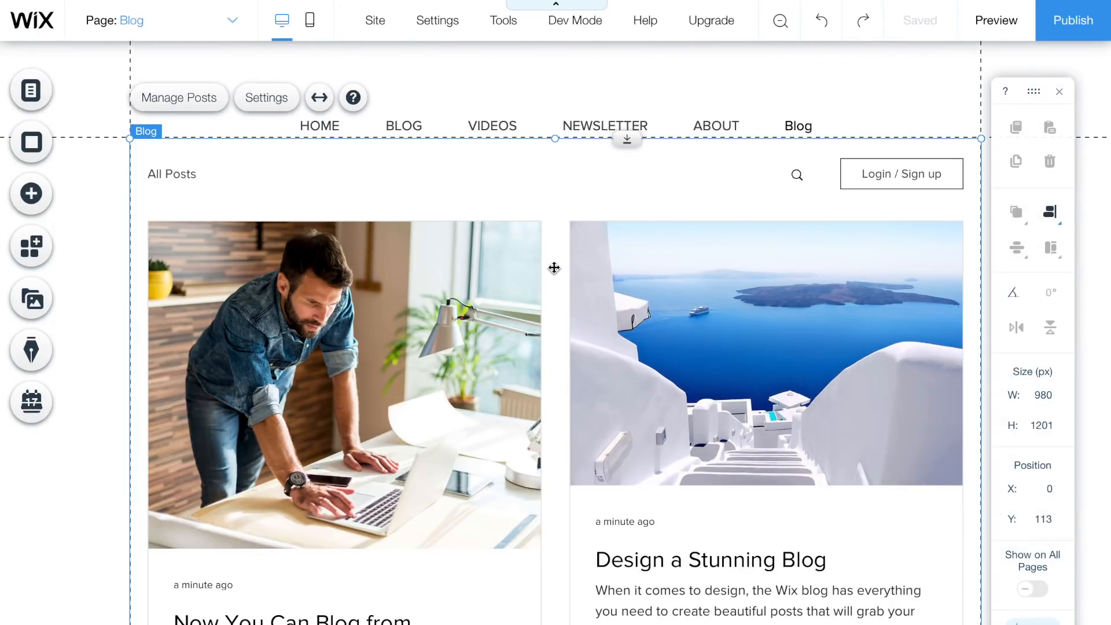
pyautogui.scroll(-8, 553, 267)
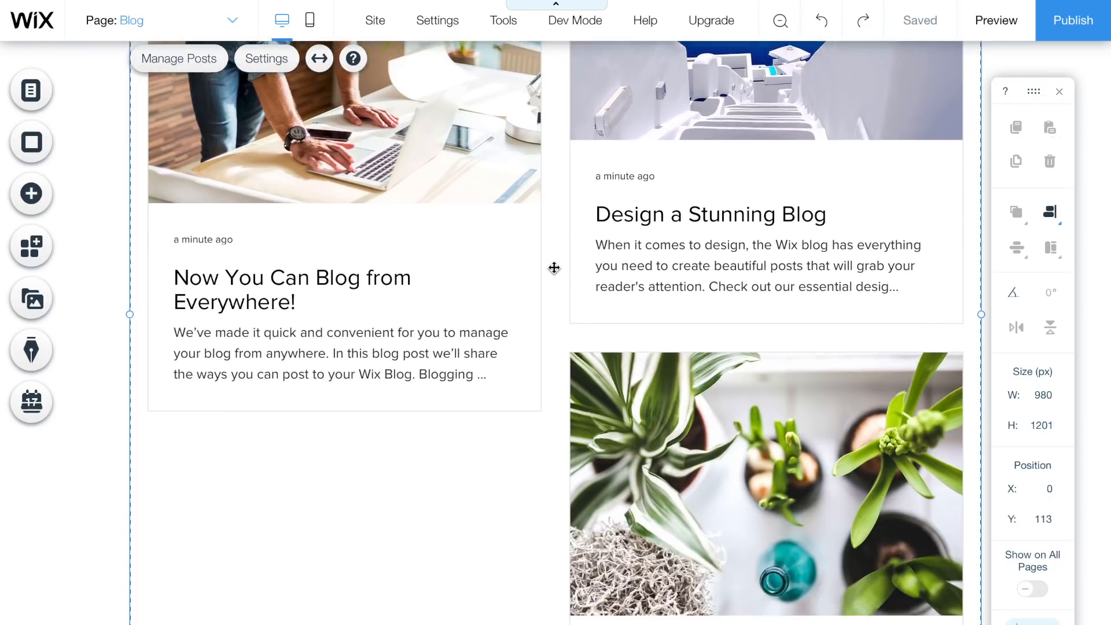
pyautogui.scroll(10, 554, 267)
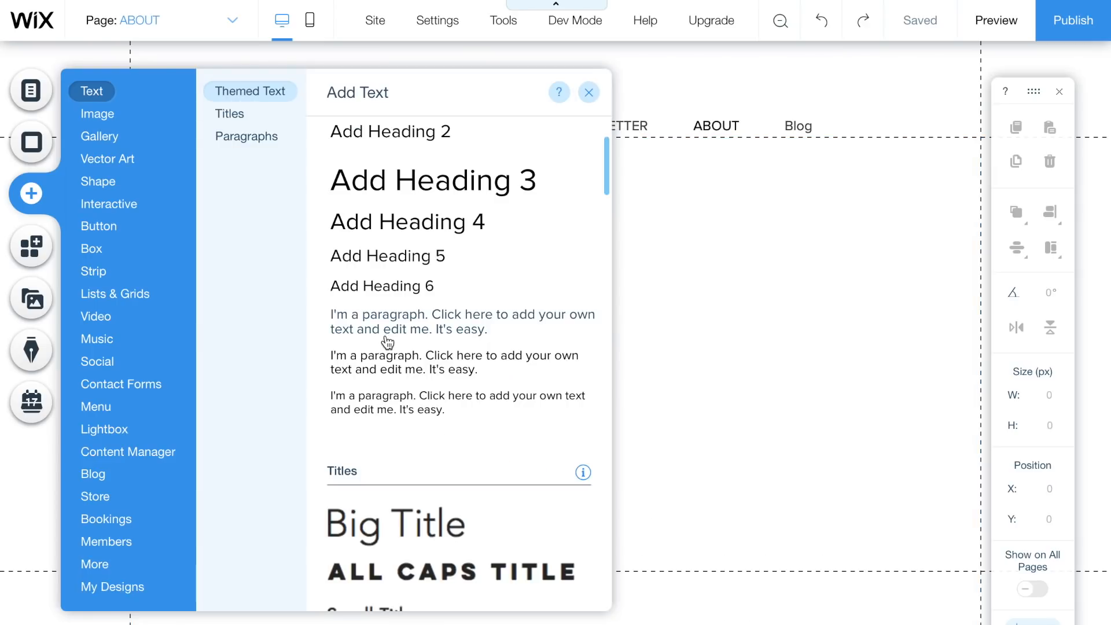
# - Place a themed paragraph text box on the ABOUT page and adjust its placement
pyautogui.moveTo(384, 365); pyautogui.dragTo(364, 292)
pyautogui.moveTo(362, 358); pyautogui.dragTo(364, 481)
pyautogui.moveTo(498, 380); pyautogui.dragTo(432, 376)
pyautogui.moveTo(425, 318); pyautogui.dragTo(427, 334)
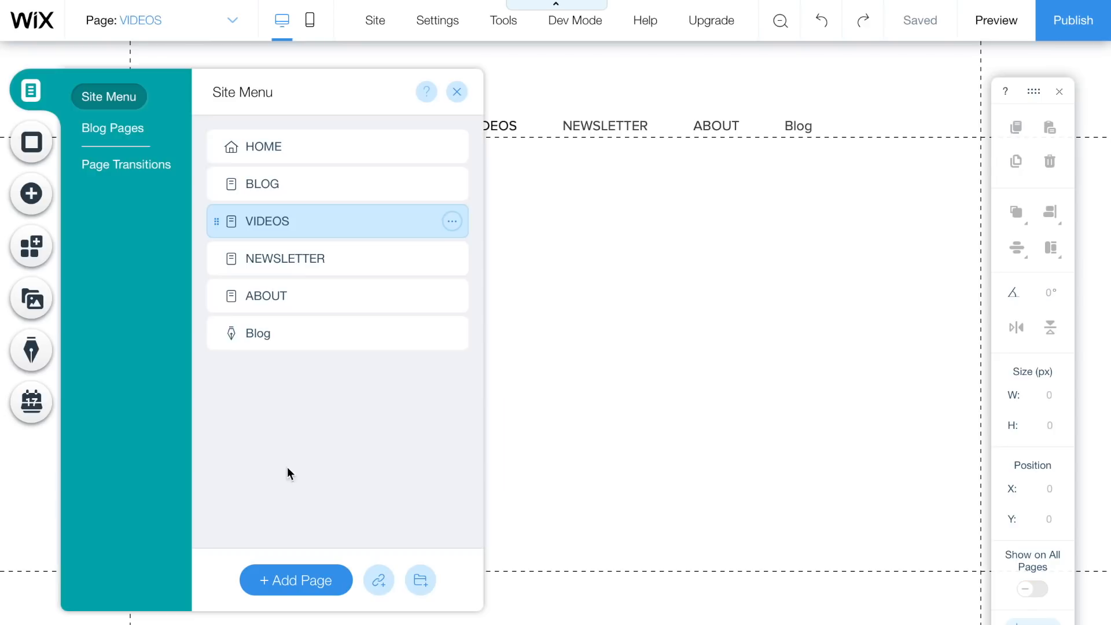
# - Add a web address link with the copied channel URL to the site menu, opening in a new window, and name it VIDEOS
pyautogui.click(379, 580)
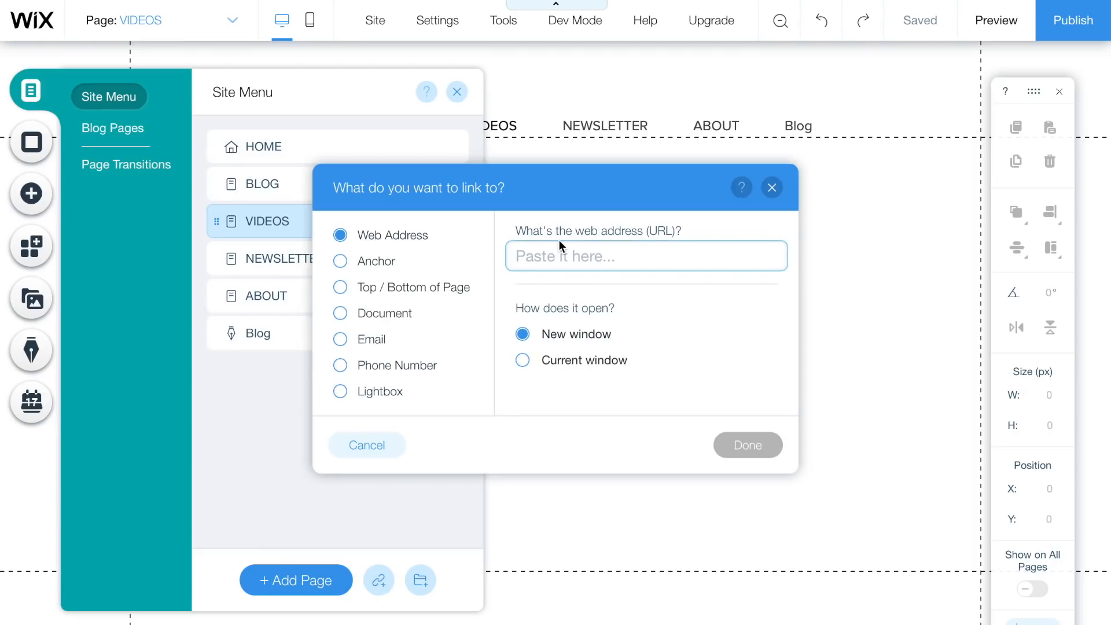
pyautogui.hotkey('ctrl', 'v')
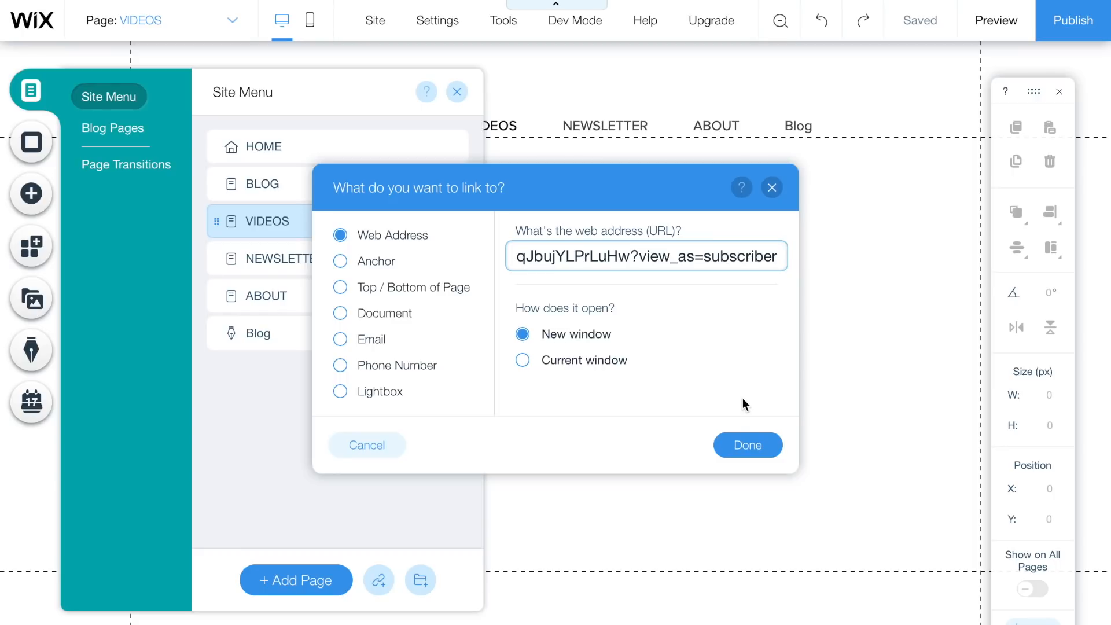
pyautogui.click(745, 444)
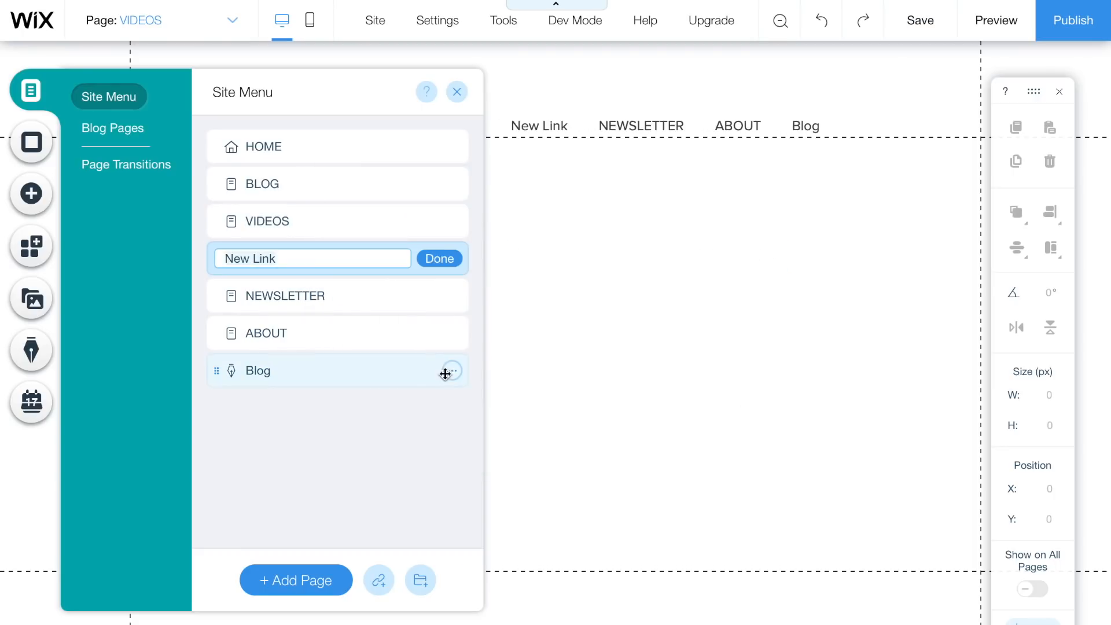
pyautogui.hotkey('ctrl', 'a')
pyautogui.write('VIDE')
pyautogui.click(441, 259)
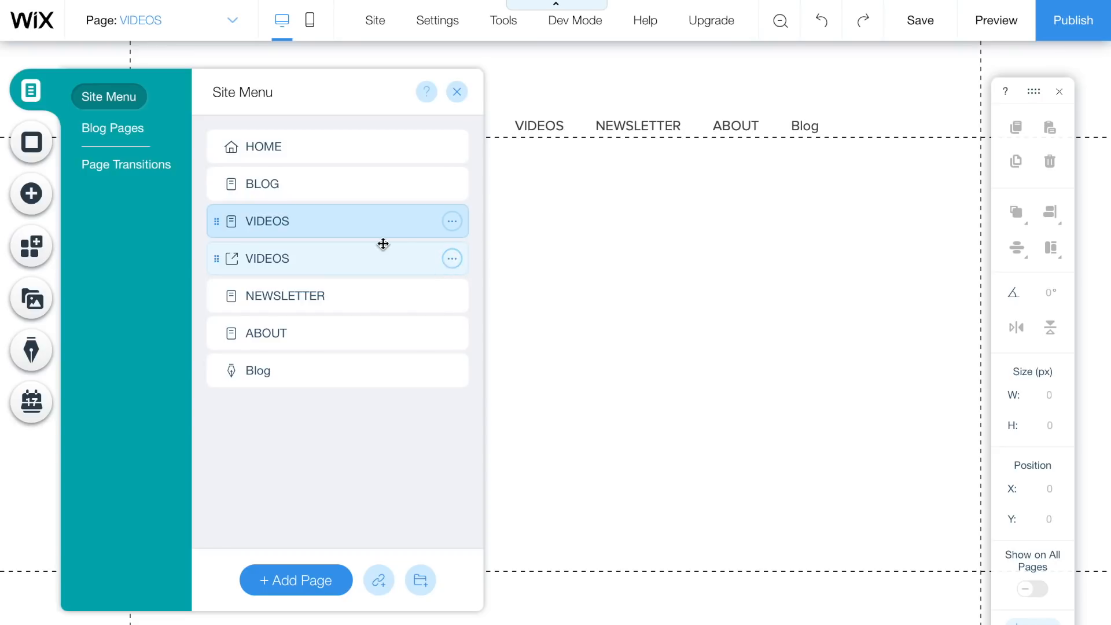
# - Delete the original VIDEOS page from the site menu, keeping the VIDEOS link
pyautogui.click(450, 222)
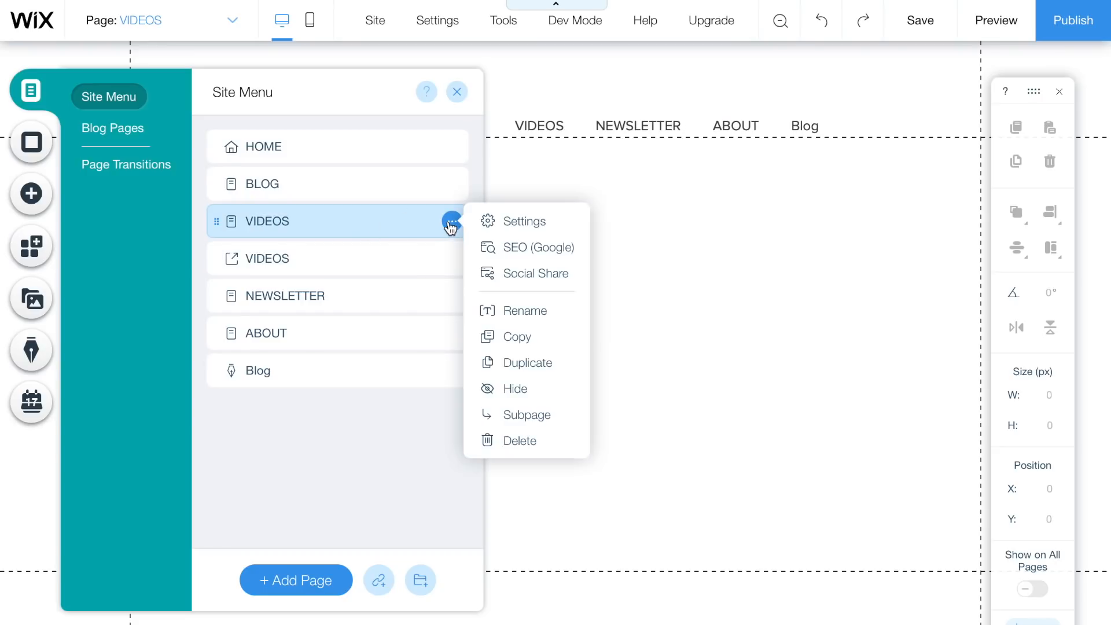
pyautogui.click(517, 441)
pyautogui.click(774, 386)
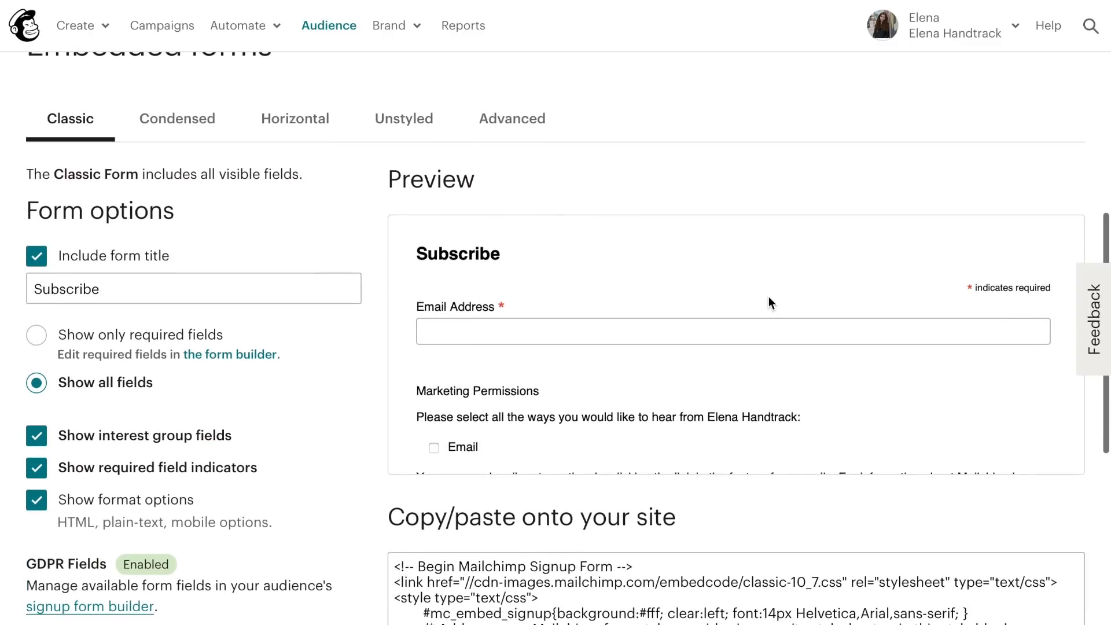
# - Switch to Mailchimp and copy the embed code of the Classic signup form
pyautogui.scroll(-2, 768, 298)
pyautogui.scroll(-3, 700, 370)
pyautogui.scroll(5, 702, 377)
pyautogui.scroll(1, 701, 375)
pyautogui.scroll(-4, 366, 383)
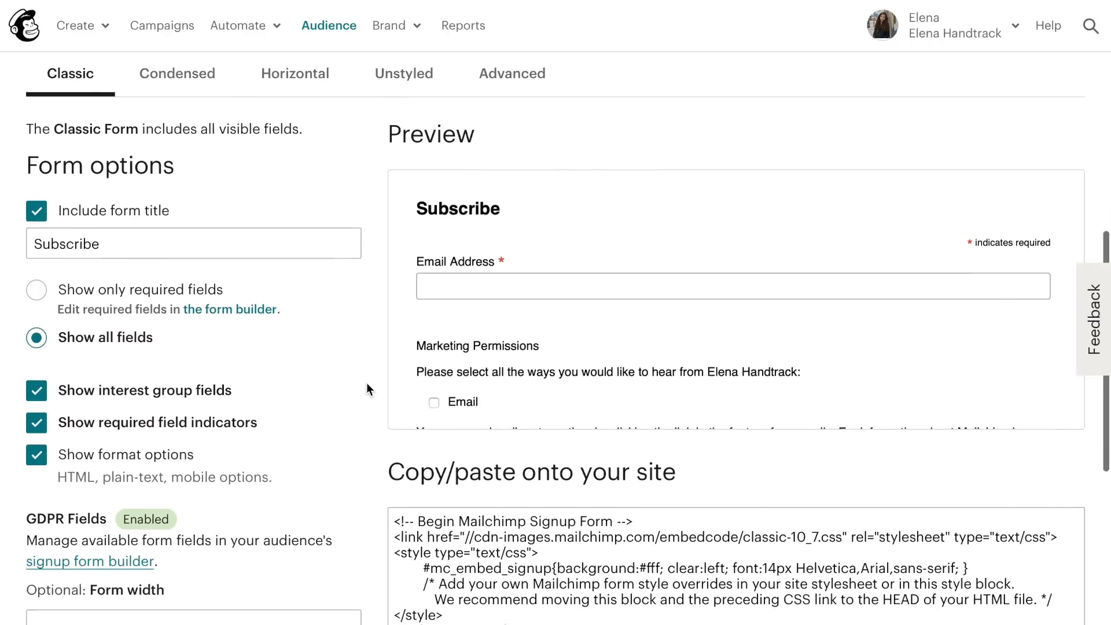
pyautogui.moveTo(393, 327); pyautogui.dragTo(884, 538)
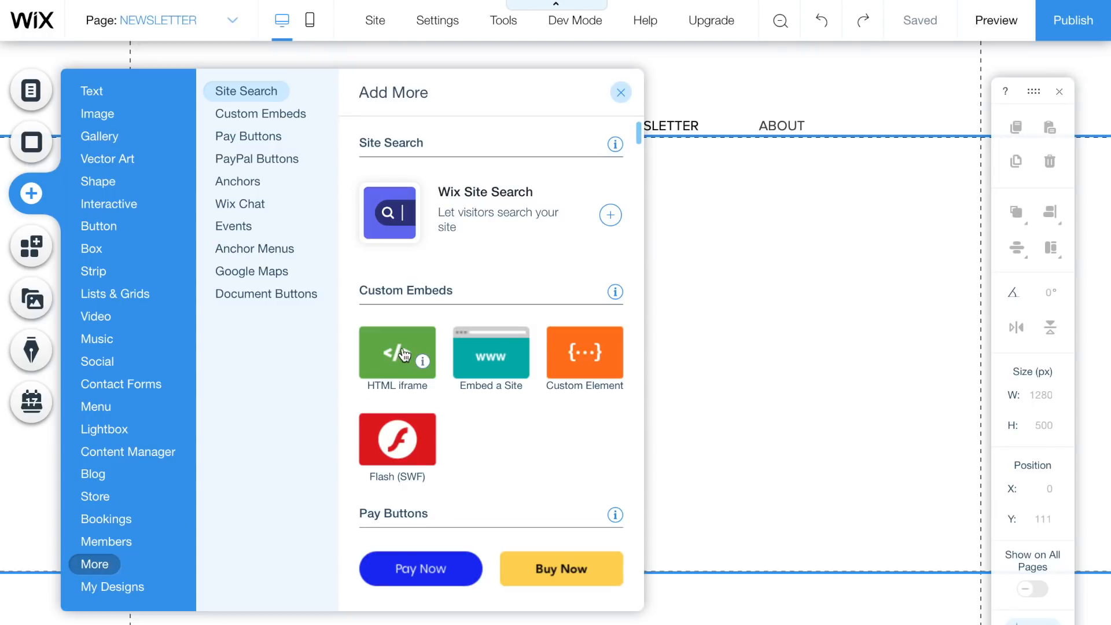
# - Add an HTML iframe to the NEWSLETTER page in Wix and apply the copied Mailchimp signup form code to it
pyautogui.click(403, 354)
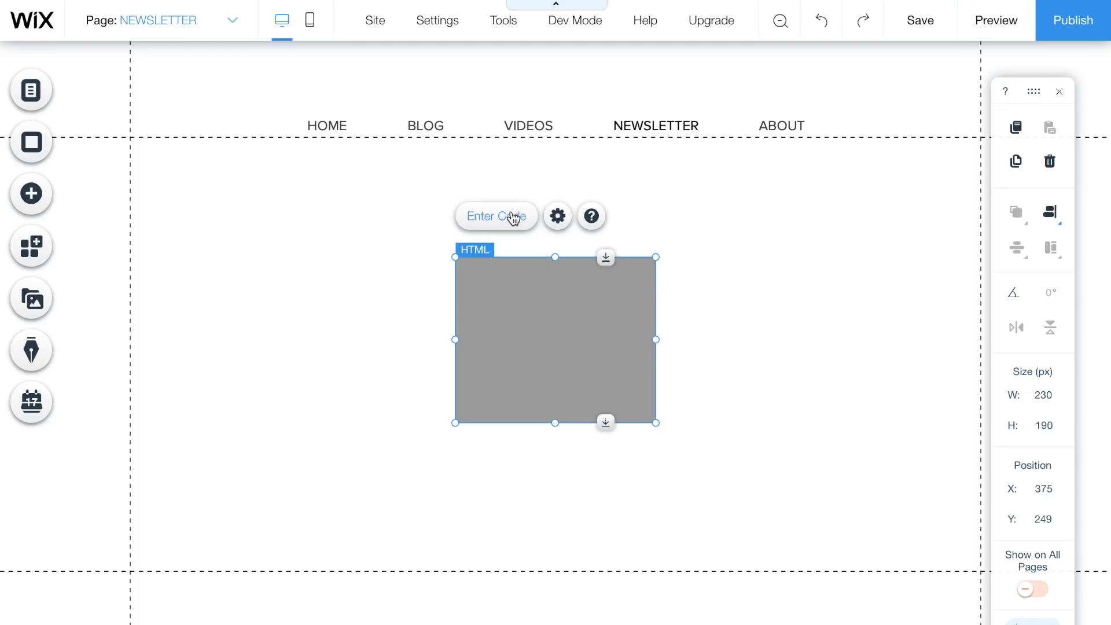
pyautogui.click(513, 218)
pyautogui.click(818, 470)
pyautogui.hotkey('ctrl', 'v')
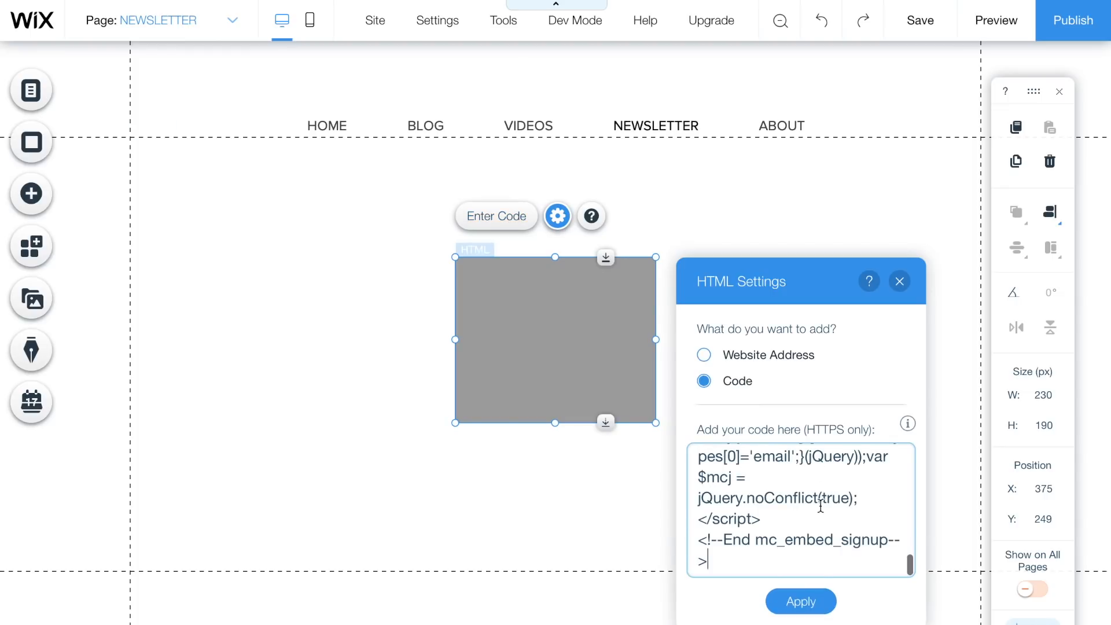
pyautogui.click(812, 602)
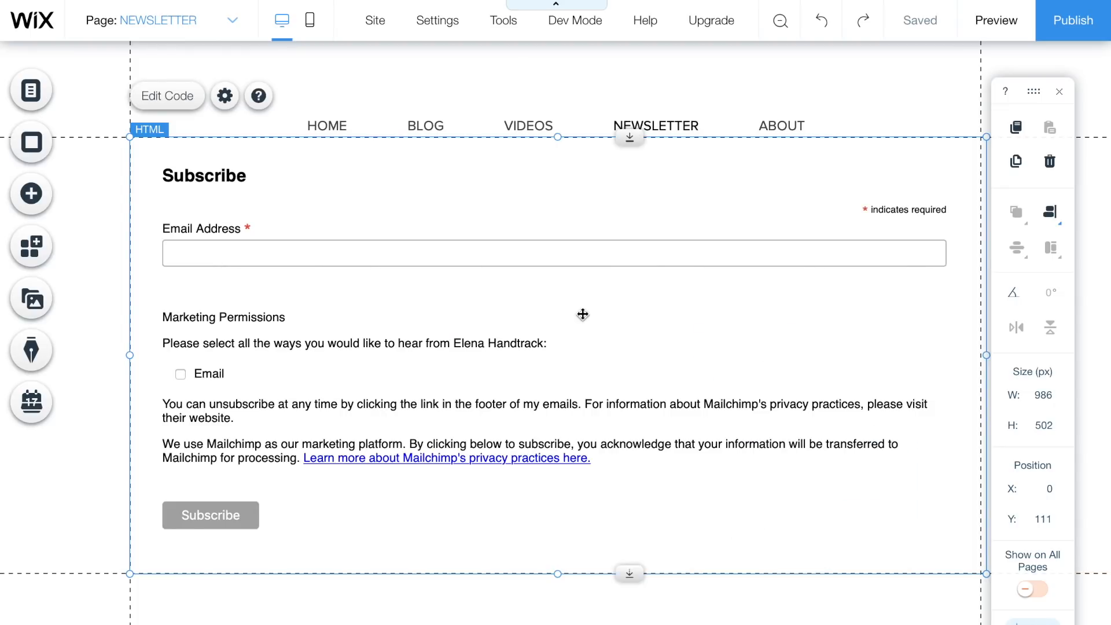
# - Add a Magazine custom blog feed to the HOME page and place it below the header at about X -1, Y 111
pyautogui.click(159, 20)
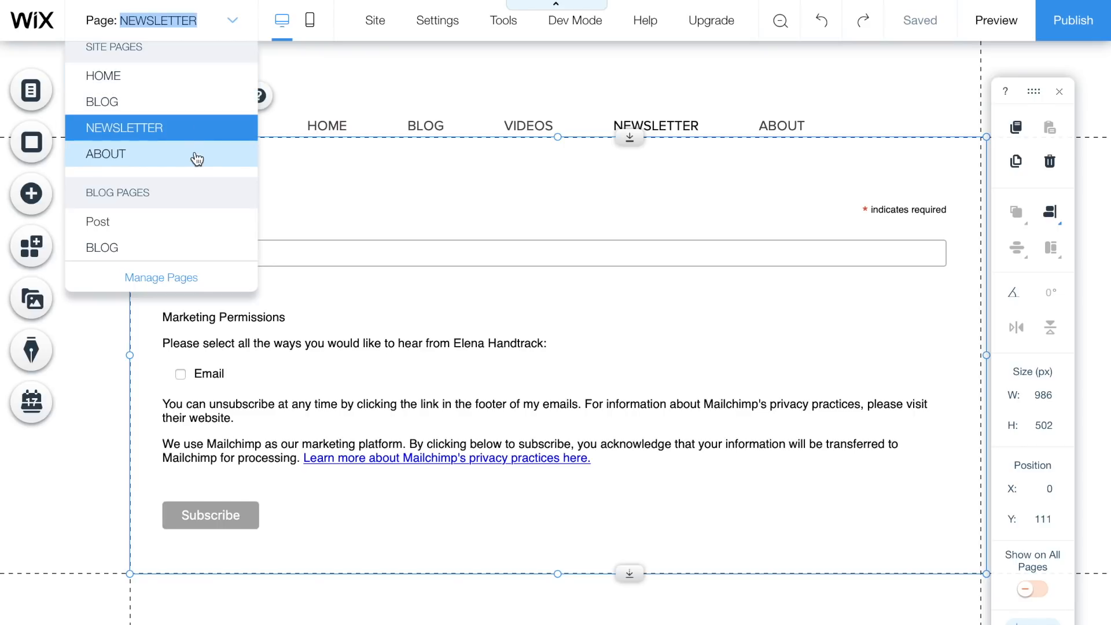
pyautogui.click(189, 80)
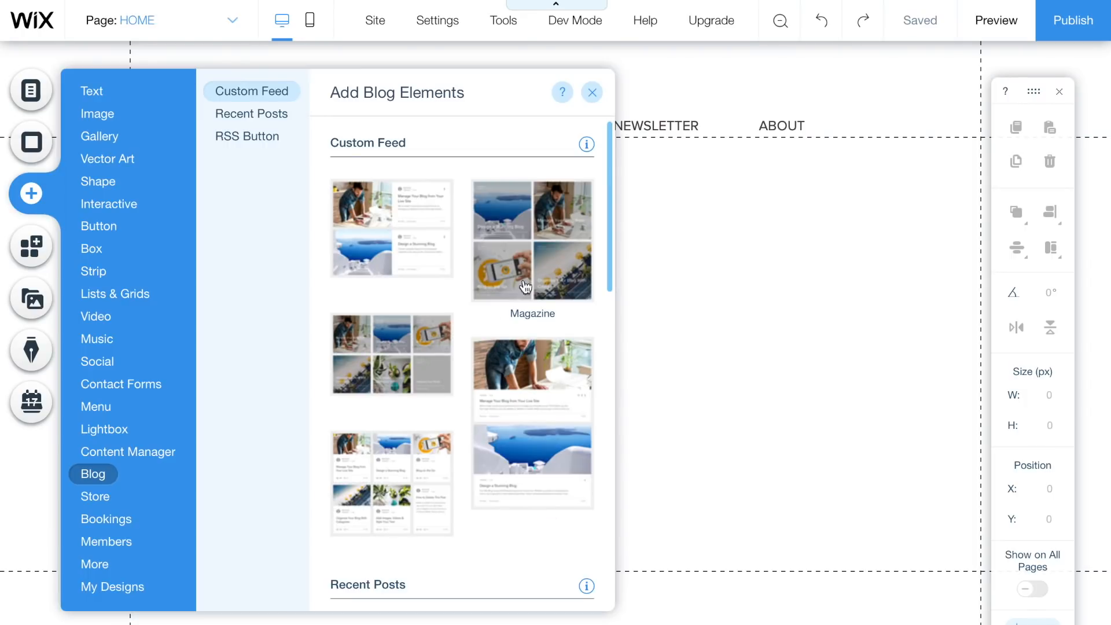
pyautogui.click(552, 218)
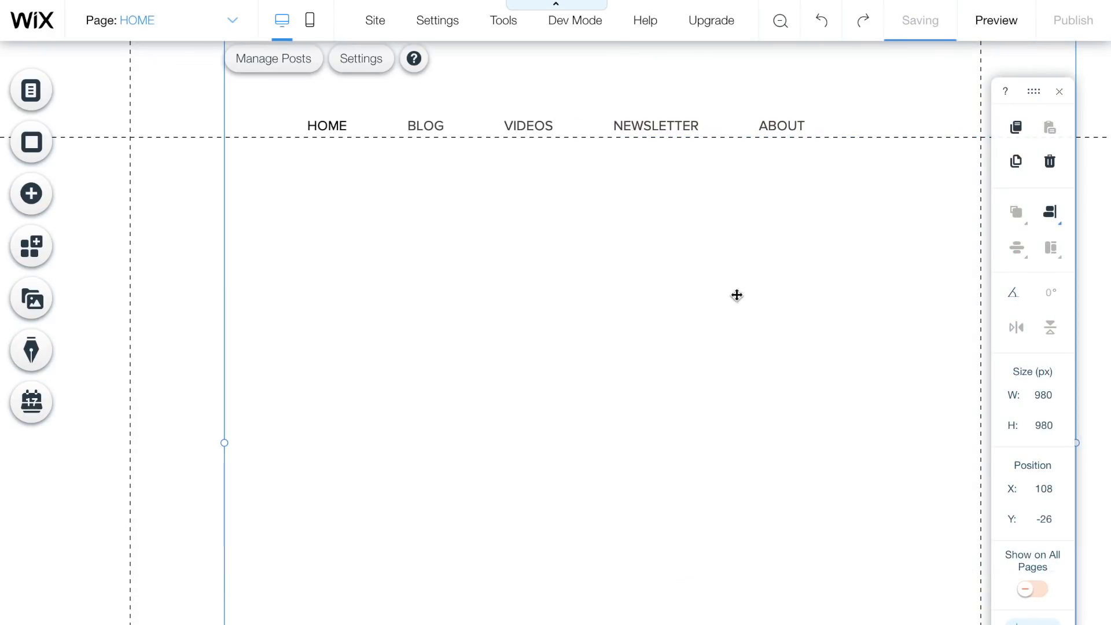
pyautogui.moveTo(675, 317); pyautogui.dragTo(578, 437)
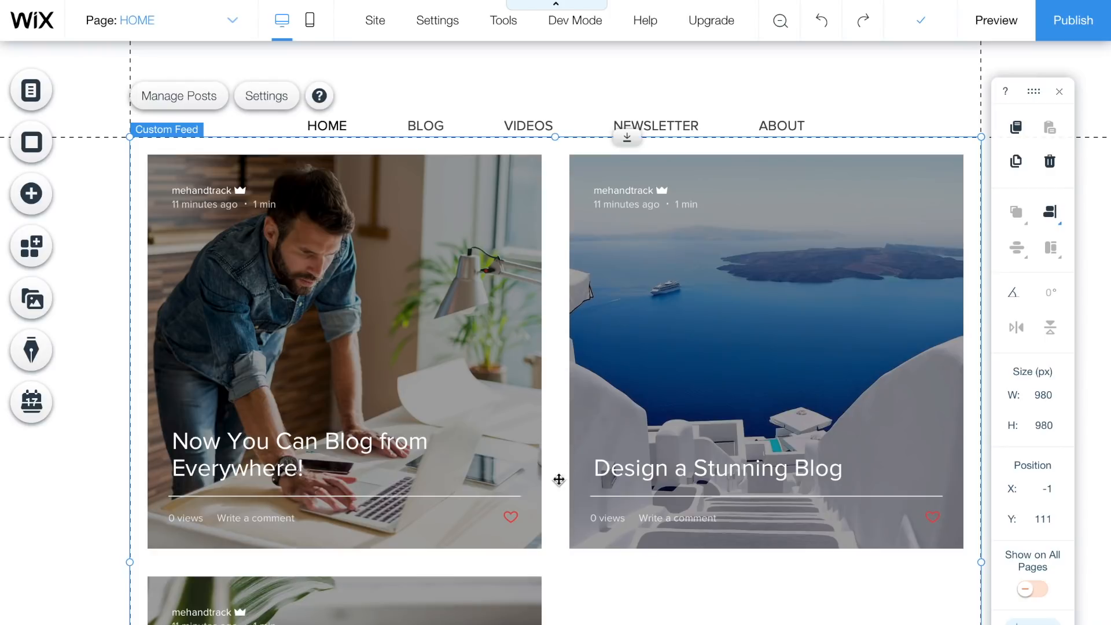
# - Show only the publish date on the HOME page's custom feed, hiding author name, reading time, and the views, comments and likes counters
pyautogui.scroll(-5, 528, 552)
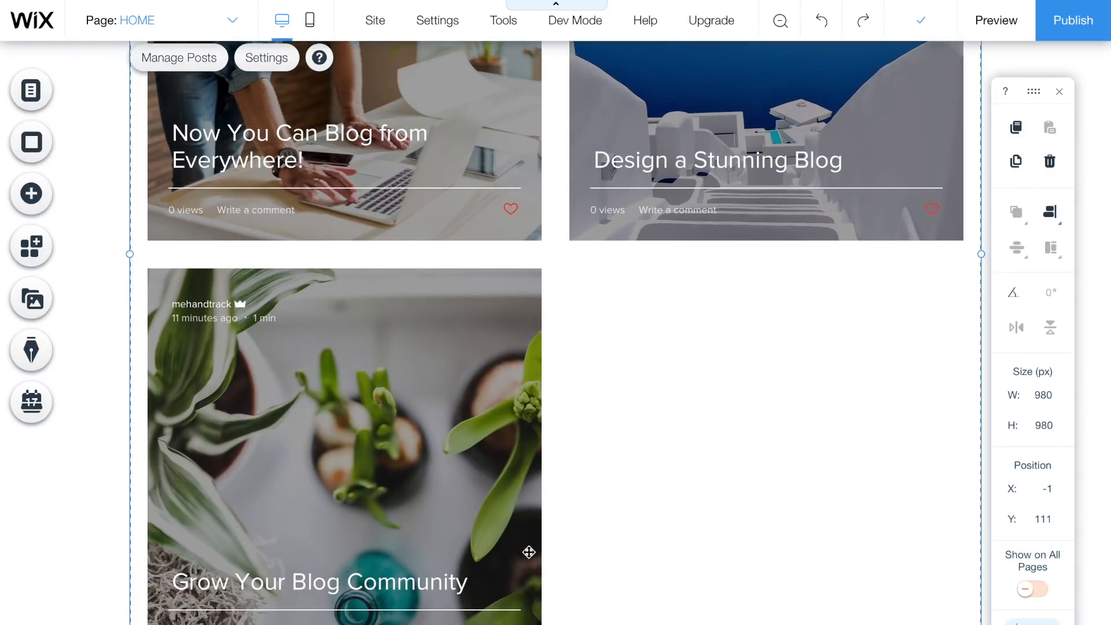
pyautogui.scroll(5, 528, 552)
pyautogui.click(266, 95)
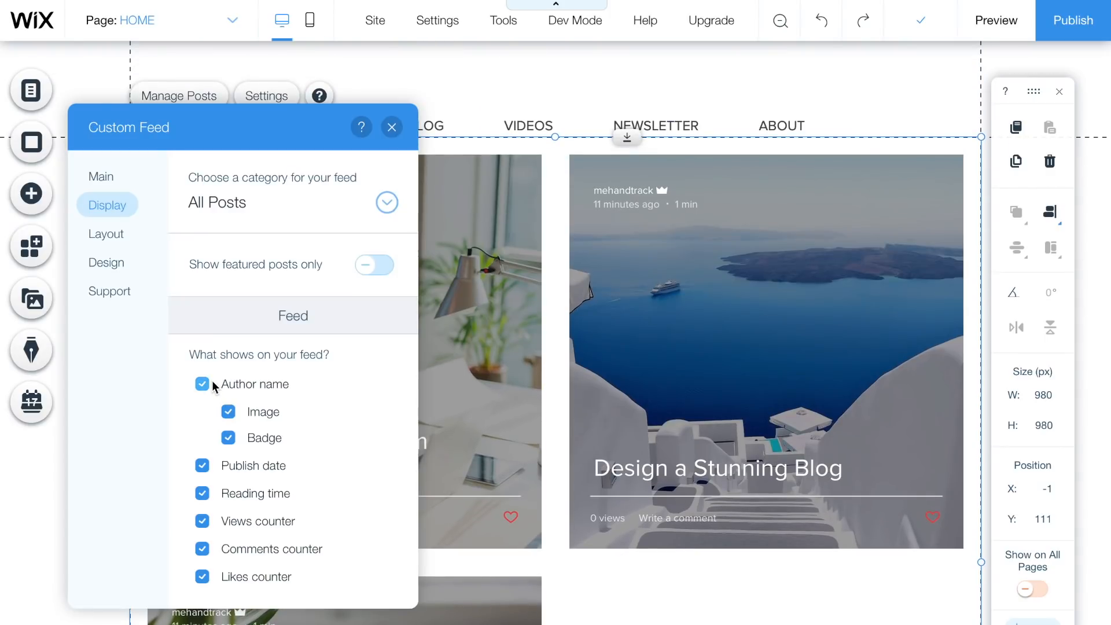
pyautogui.click(202, 383)
pyautogui.click(202, 411)
pyautogui.click(202, 412)
pyautogui.click(202, 496)
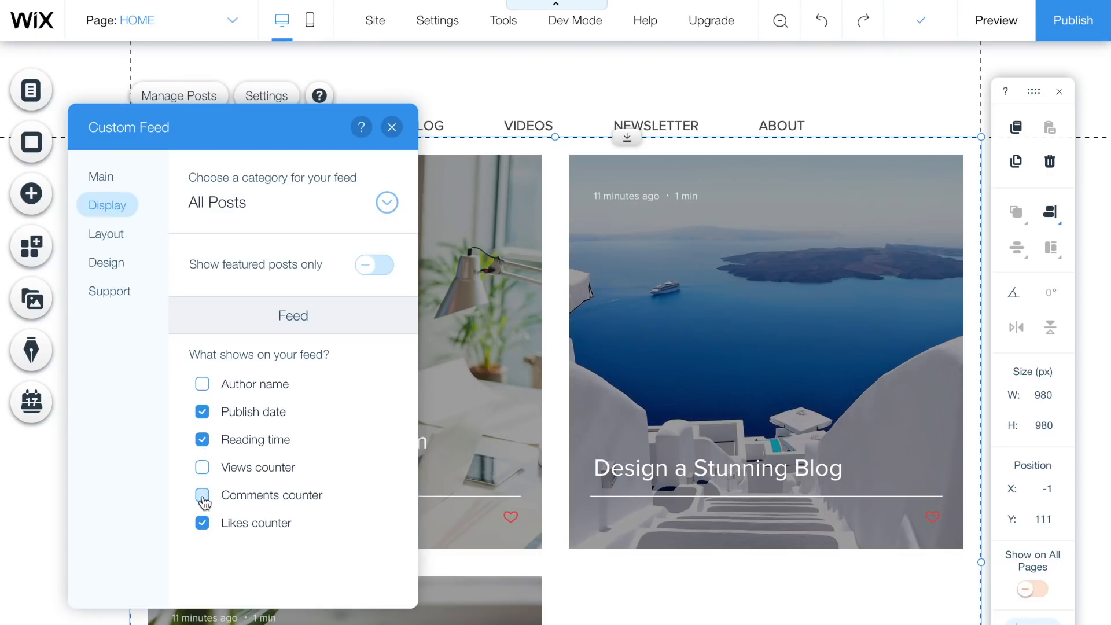
pyautogui.click(201, 521)
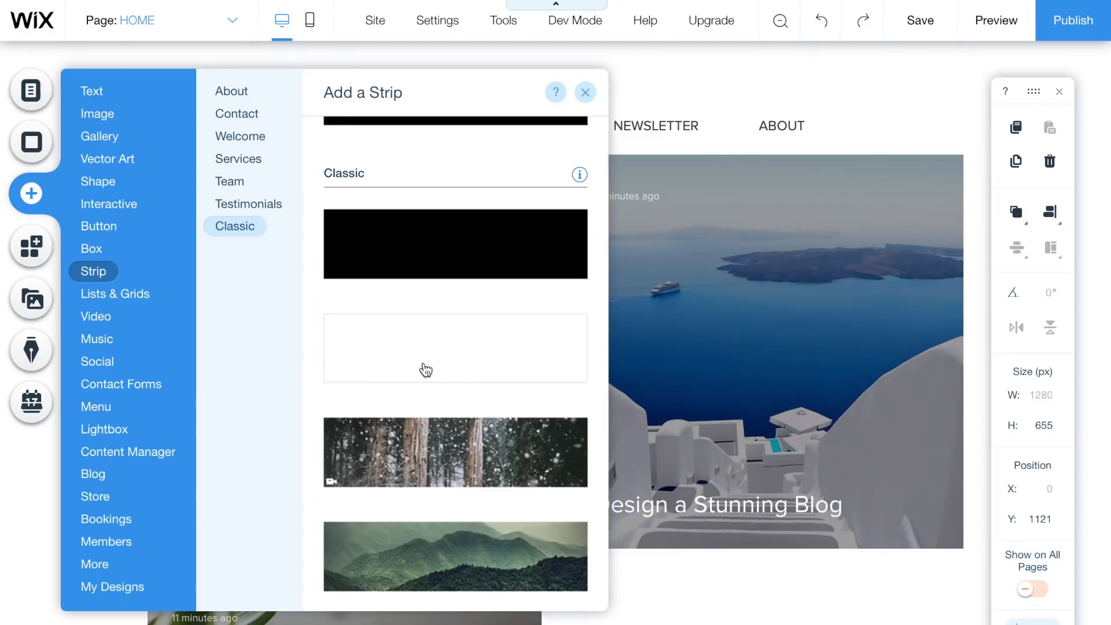
# - Add a Classic strip 400 px high below the custom feed on the HOME page, at about Y 1091
pyautogui.scroll(2, 461, 415)
pyautogui.scroll(-3, 463, 417)
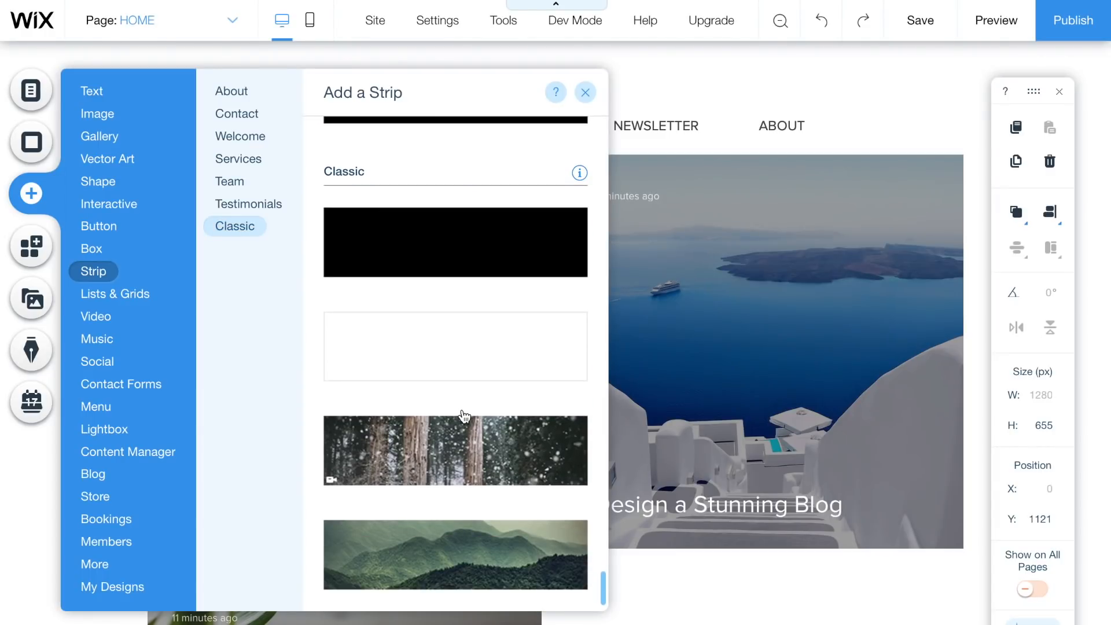
pyautogui.scroll(3, 464, 416)
pyautogui.moveTo(442, 411); pyautogui.dragTo(370, 466)
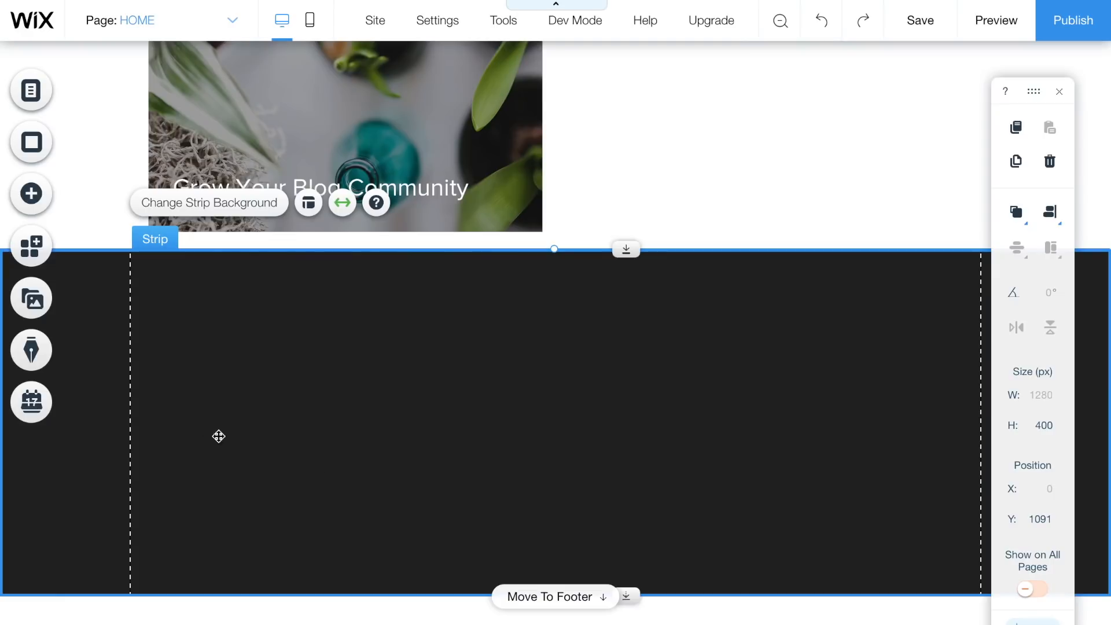
# - Set the background of the strip below the custom feed to a custom-mixed color
pyautogui.click(229, 205)
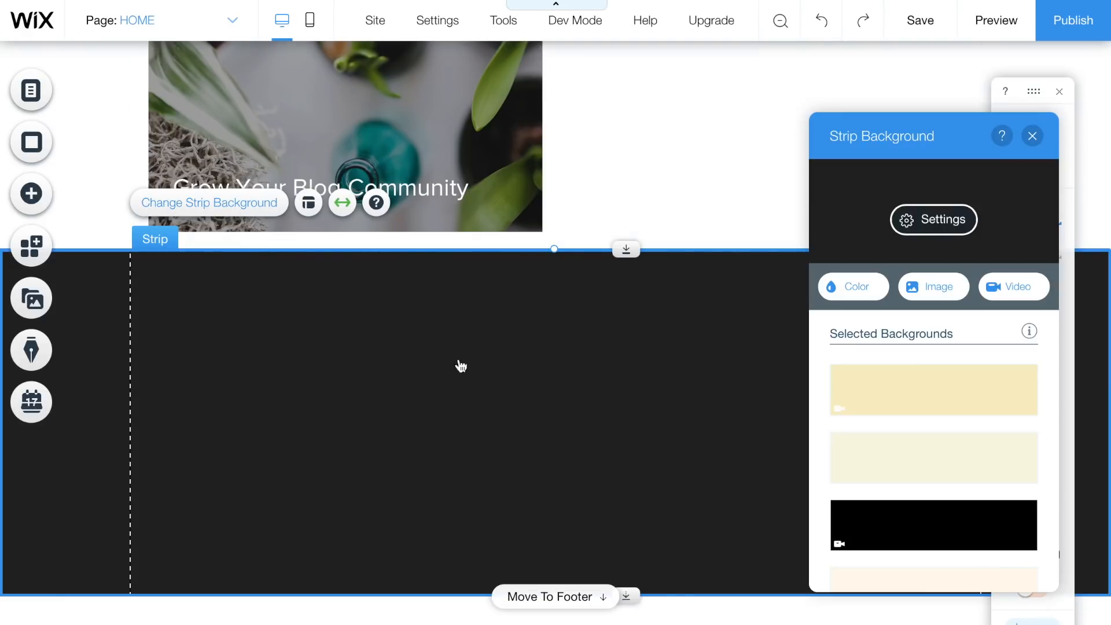
pyautogui.click(861, 285)
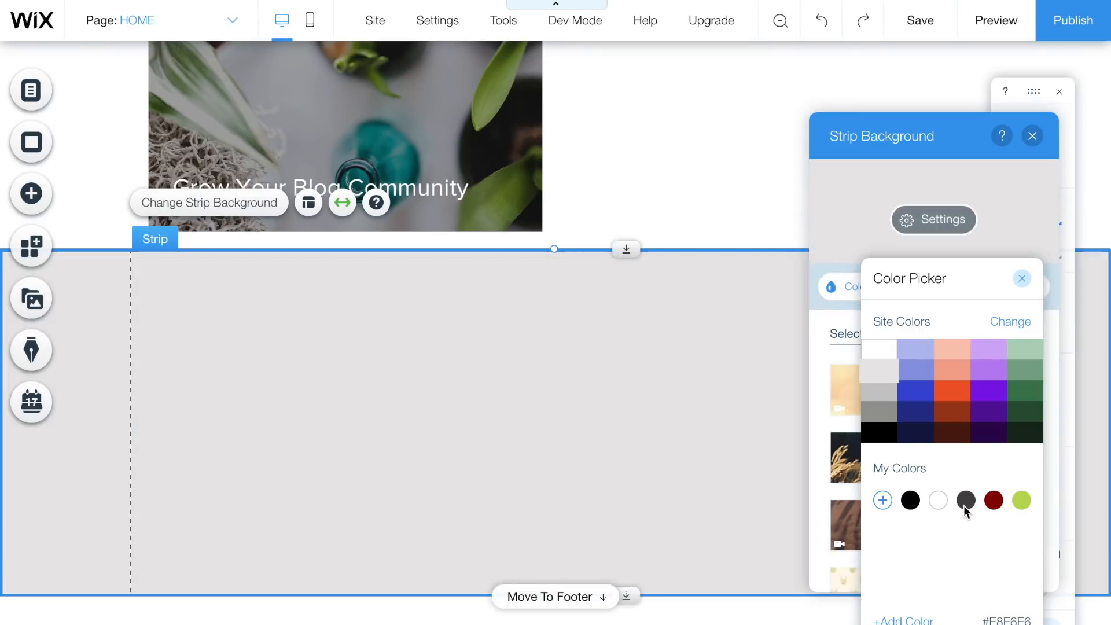
pyautogui.click(965, 500)
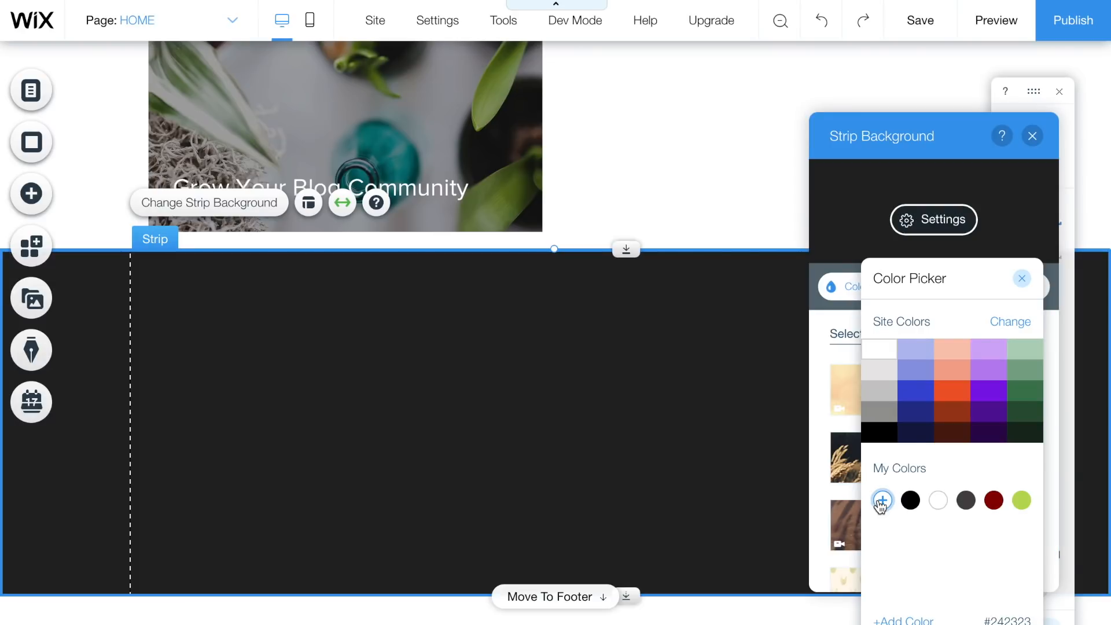
pyautogui.click(880, 504)
pyautogui.moveTo(927, 432); pyautogui.dragTo(909, 398)
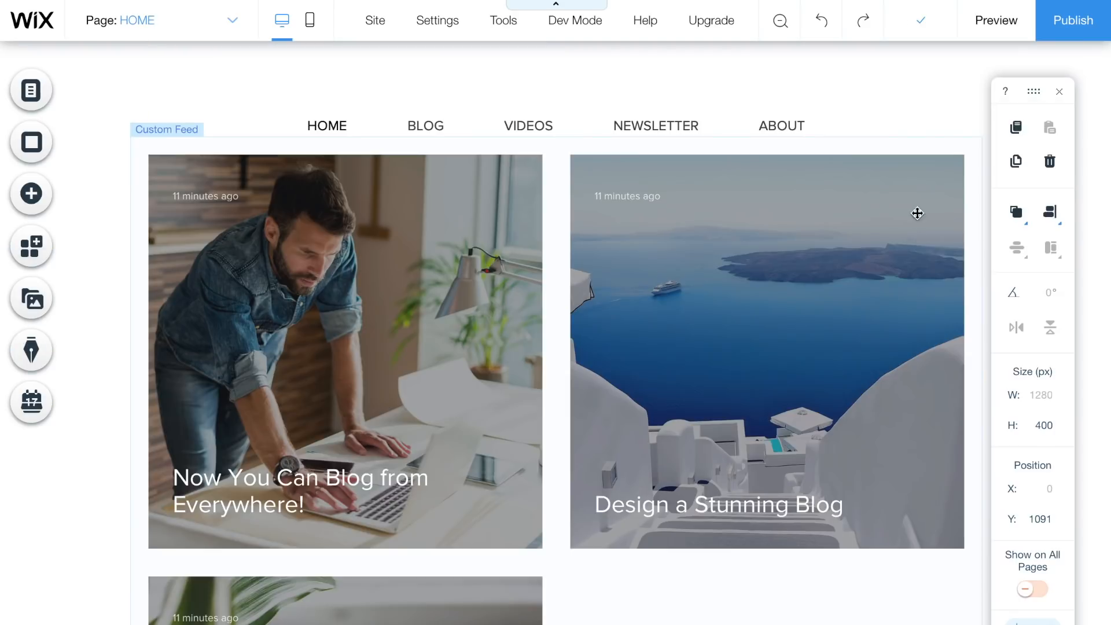
# - Preview the site and look through the HOME page down to its strip and the post feed on the BLOG page
pyautogui.click(999, 20)
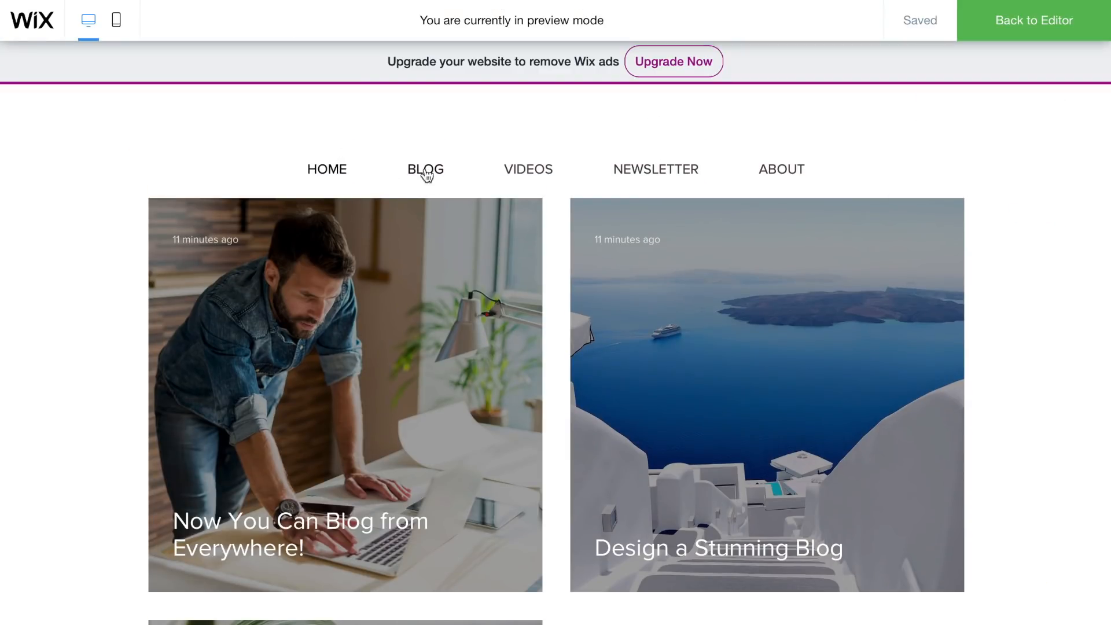
pyautogui.scroll(-15, 382, 354)
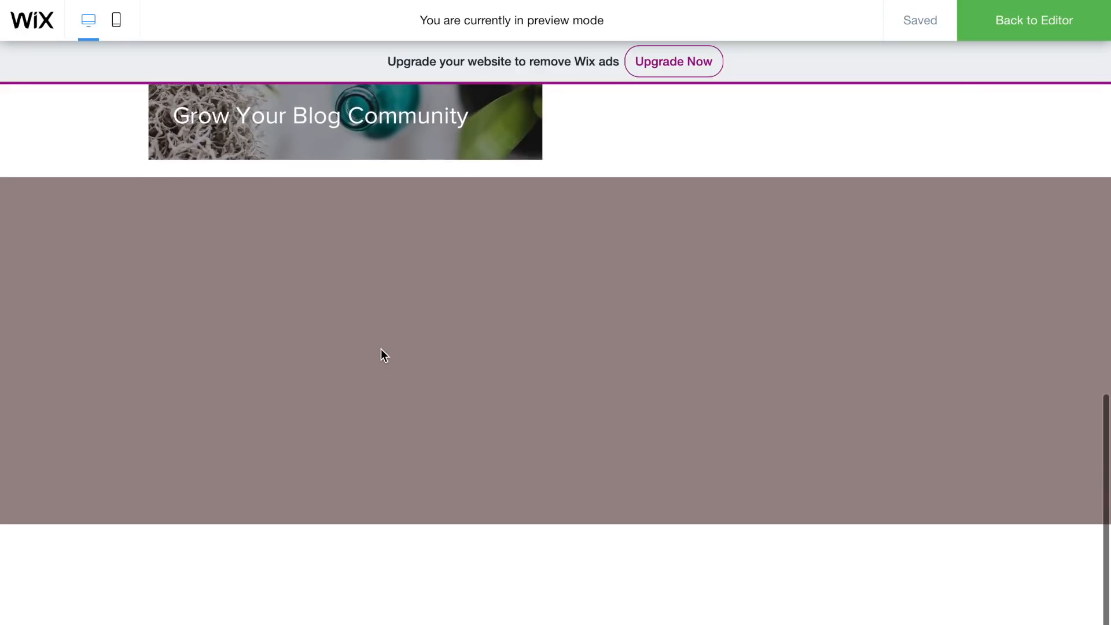
pyautogui.scroll(8, 382, 354)
pyautogui.scroll(7, 380, 349)
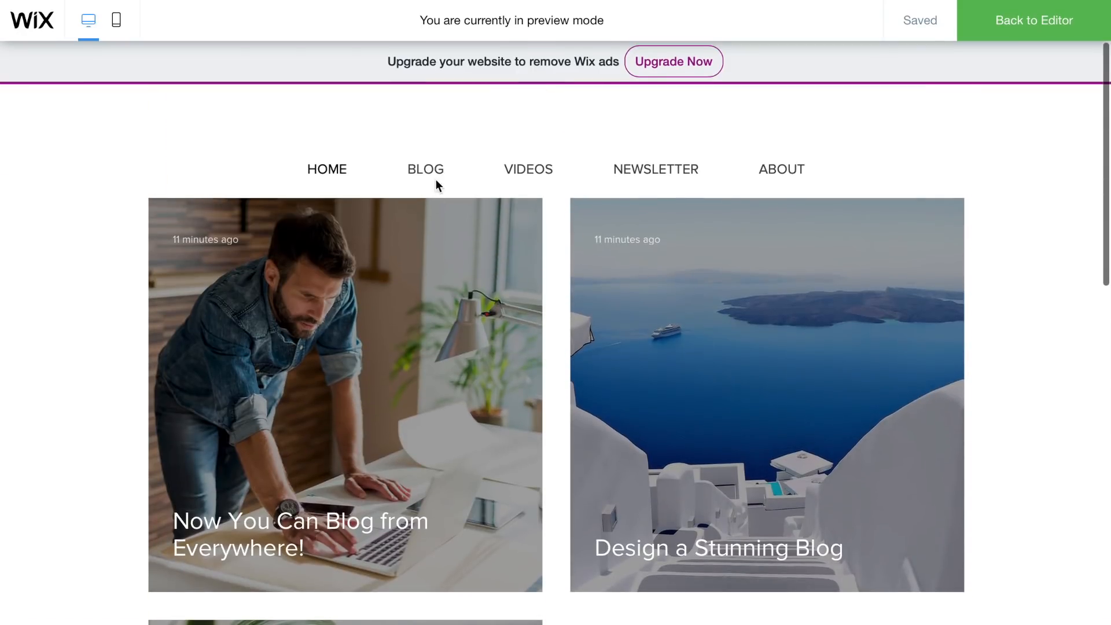
pyautogui.click(438, 170)
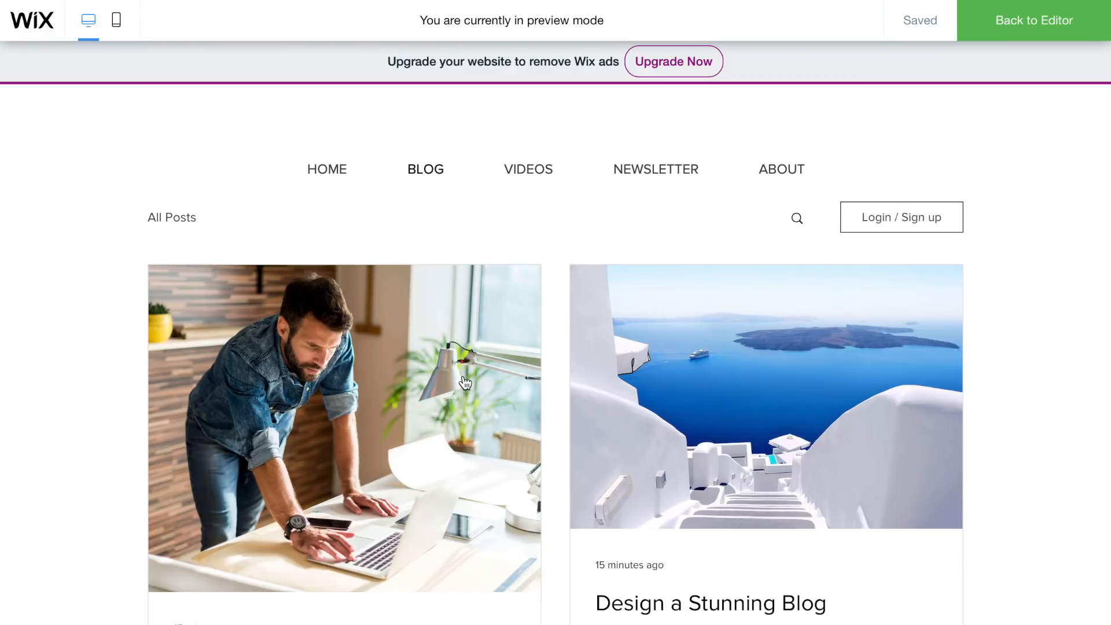
pyautogui.scroll(-8, 465, 383)
pyautogui.scroll(-2, 465, 383)
pyautogui.scroll(10, 465, 383)
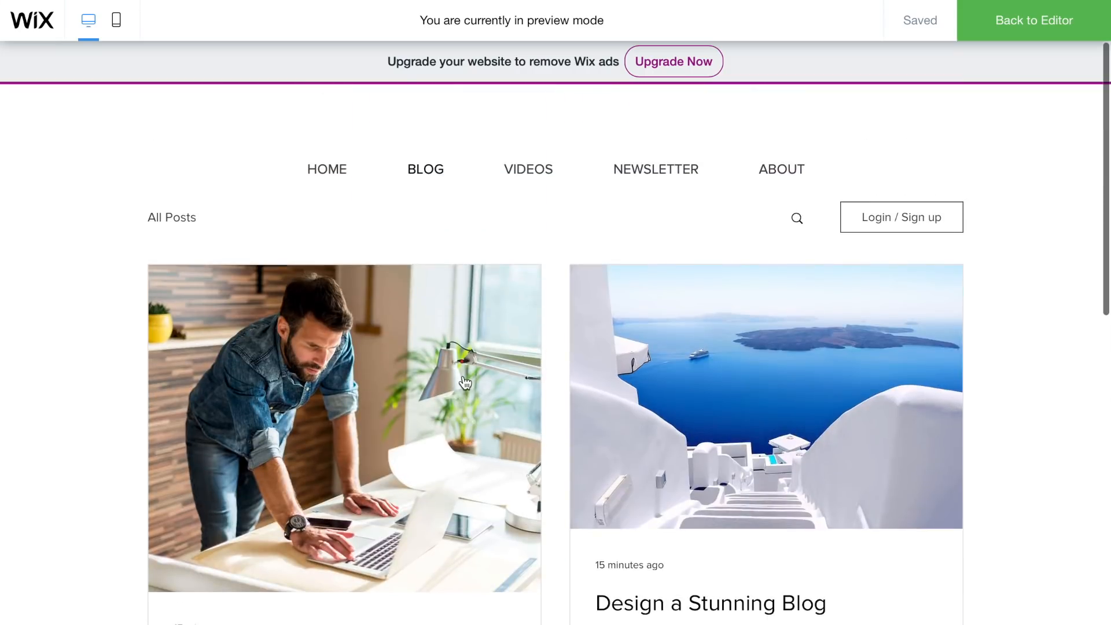
# - Check the VIDEOS link to the YouTube channel, the NEWSLETTER signup form and the ABOUT page in the preview
pyautogui.click(536, 174)
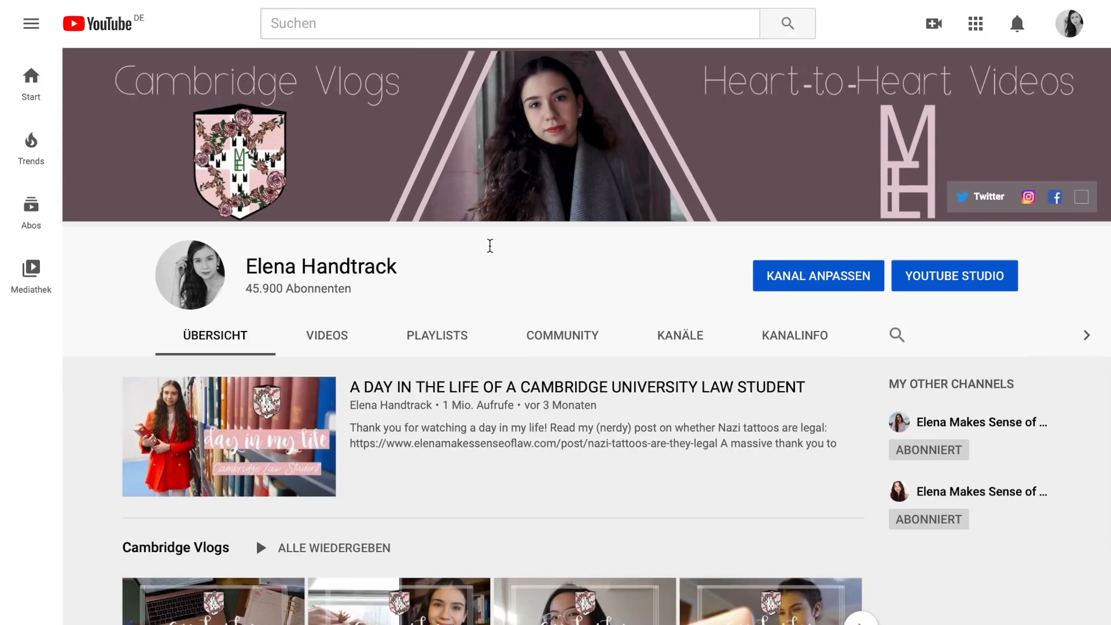
pyautogui.scroll(-3, 488, 243)
pyautogui.scroll(3, 492, 252)
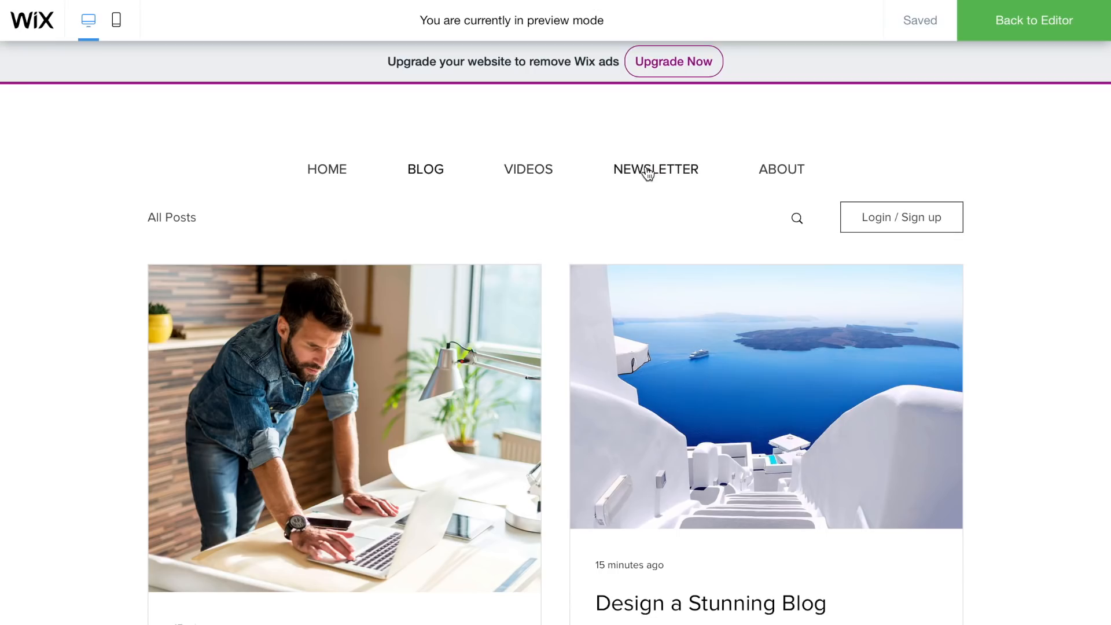
pyautogui.click(648, 173)
pyautogui.scroll(-2, 636, 351)
pyautogui.scroll(-2, 635, 353)
pyautogui.scroll(3, 635, 347)
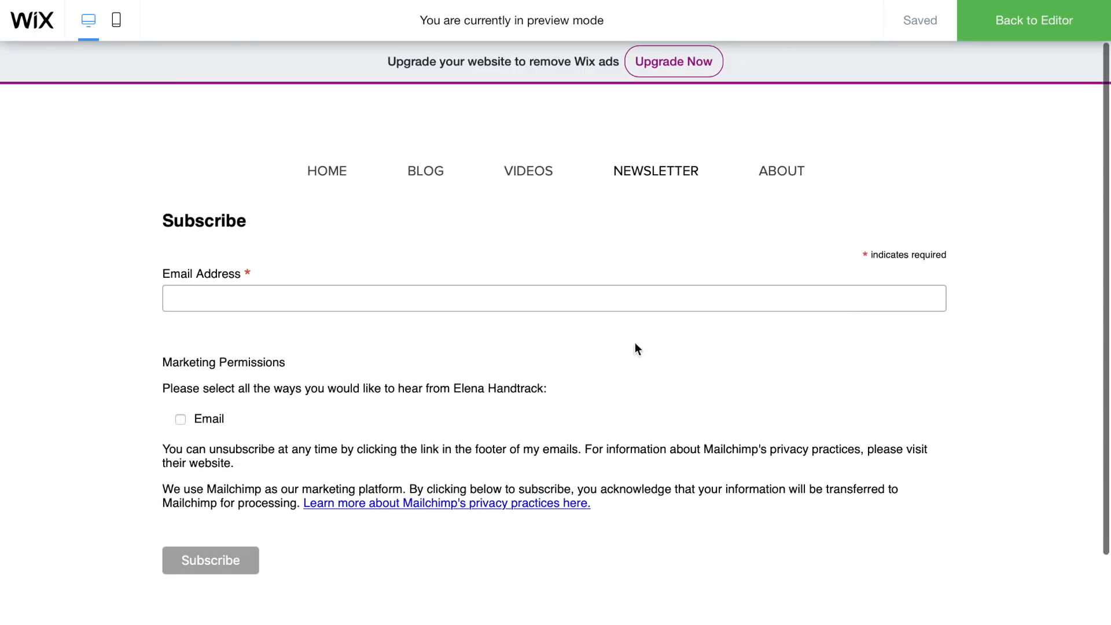
pyautogui.click(777, 180)
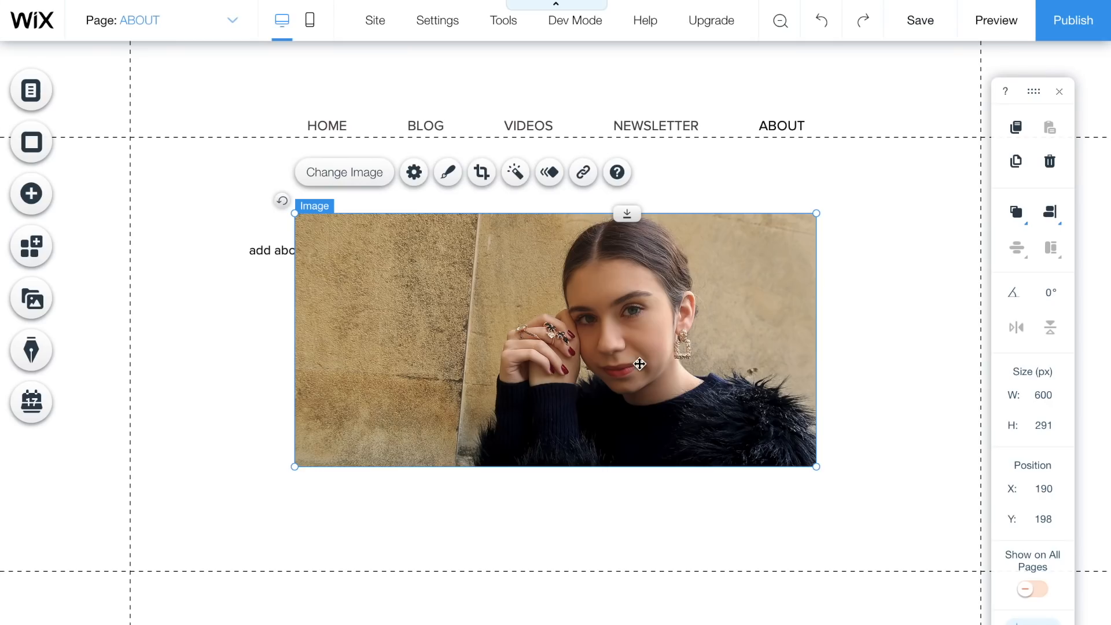
# - Move the portrait image on the ABOUT page clear of the about text and crop off the empty wall beside the face
pyautogui.moveTo(640, 364); pyautogui.dragTo(713, 356)
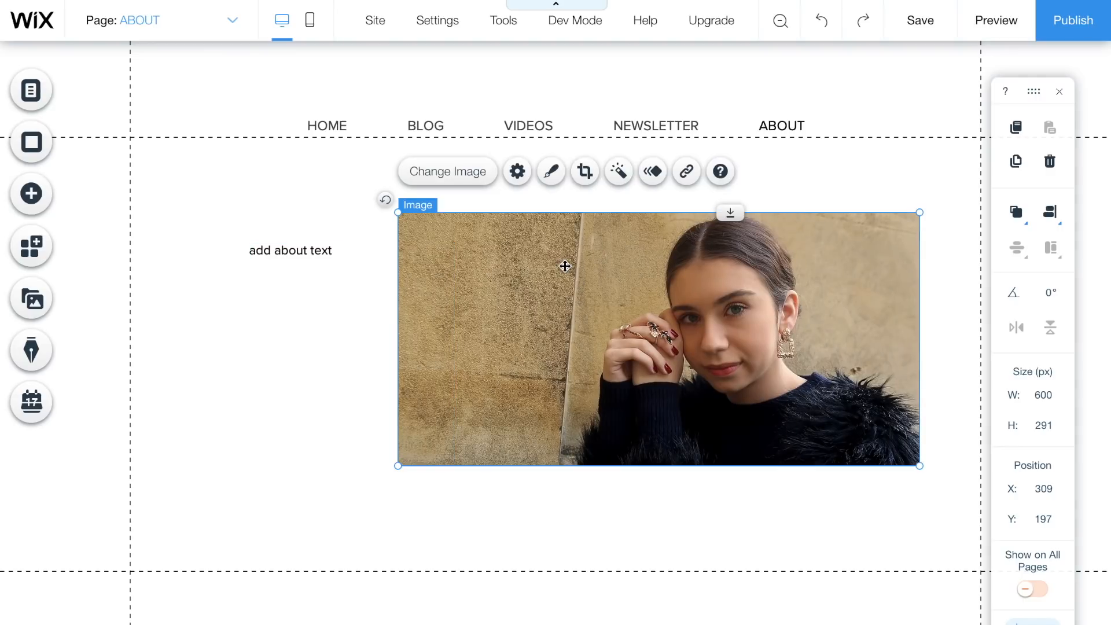
pyautogui.click(588, 173)
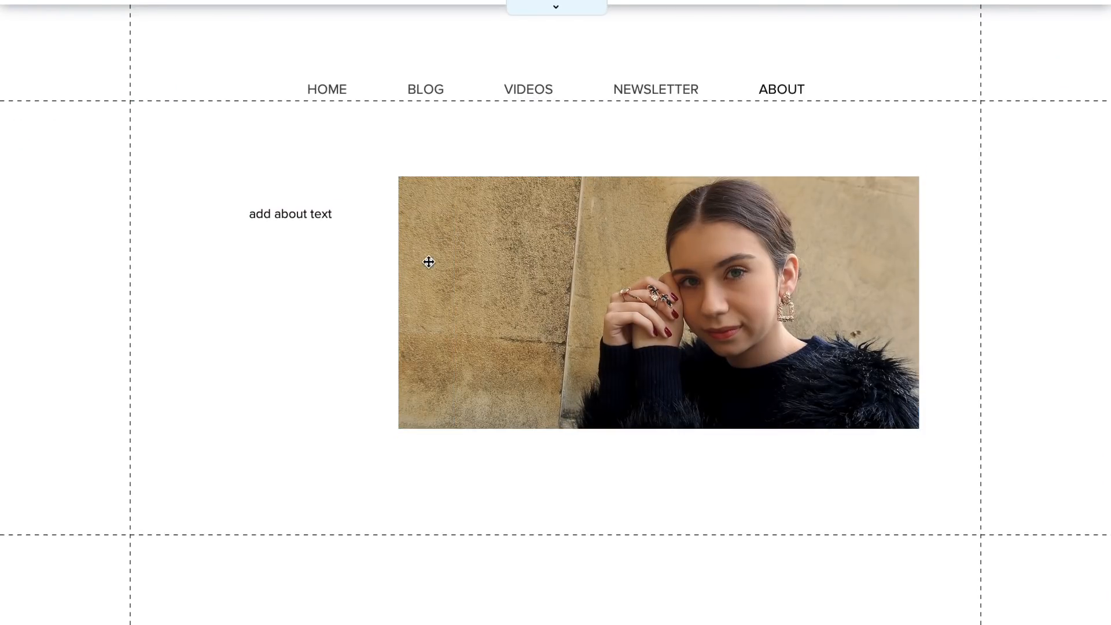
pyautogui.moveTo(400, 302); pyautogui.dragTo(577, 302)
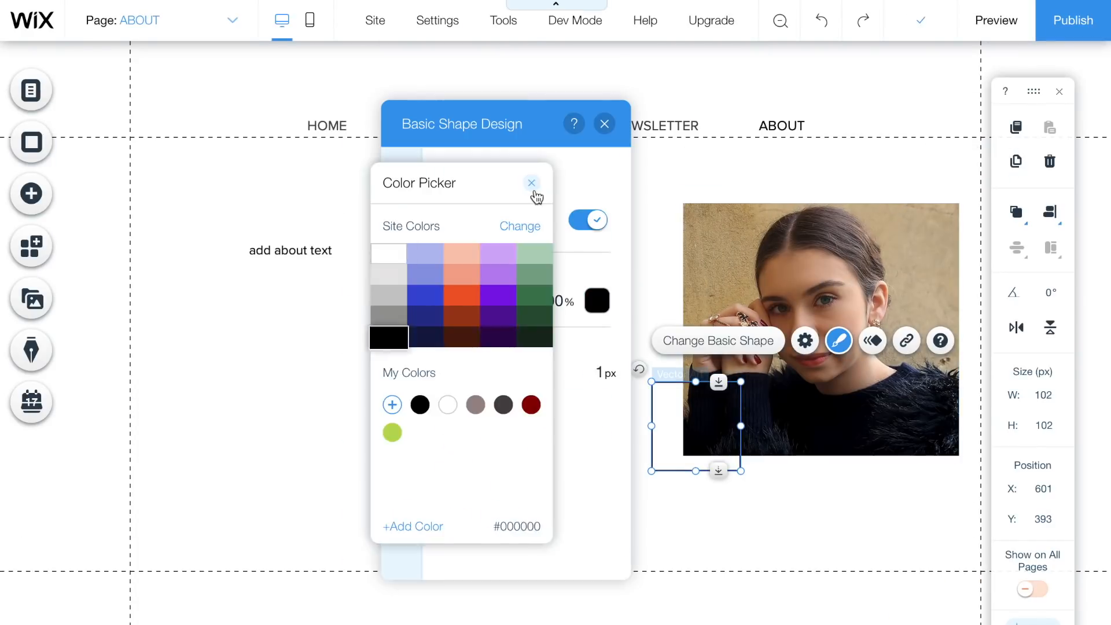
# - Frame the portrait with offset, overlapping black outline shapes, one about 318 × 322 px at X 586, Y 182
pyautogui.click(528, 183)
pyautogui.moveTo(445, 374); pyautogui.dragTo(465, 377)
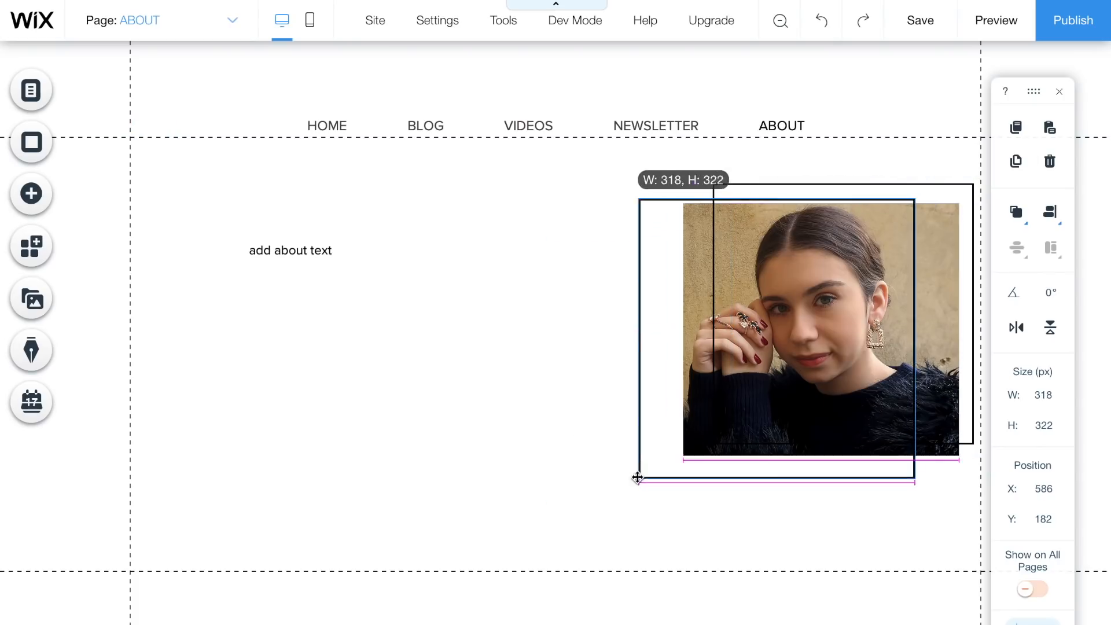
pyautogui.moveTo(730, 226); pyautogui.dragTo(696, 190)
pyautogui.moveTo(747, 444); pyautogui.dragTo(756, 533)
# - Duplicate a black frame and enlarge the copy to about 653 × 449 px around the about text, at X 10, Y 131
pyautogui.hotkey('ctrl', 'd')
pyautogui.moveTo(673, 197); pyautogui.dragTo(476, 168)
pyautogui.moveTo(430, 339); pyautogui.dragTo(135, 340)
pyautogui.moveTo(419, 523); pyautogui.dragTo(418, 544)
# - Move the about text inside the large frame to about X 36, Y 215, and save the site
pyautogui.moveTo(333, 266); pyautogui.dragTo(245, 250)
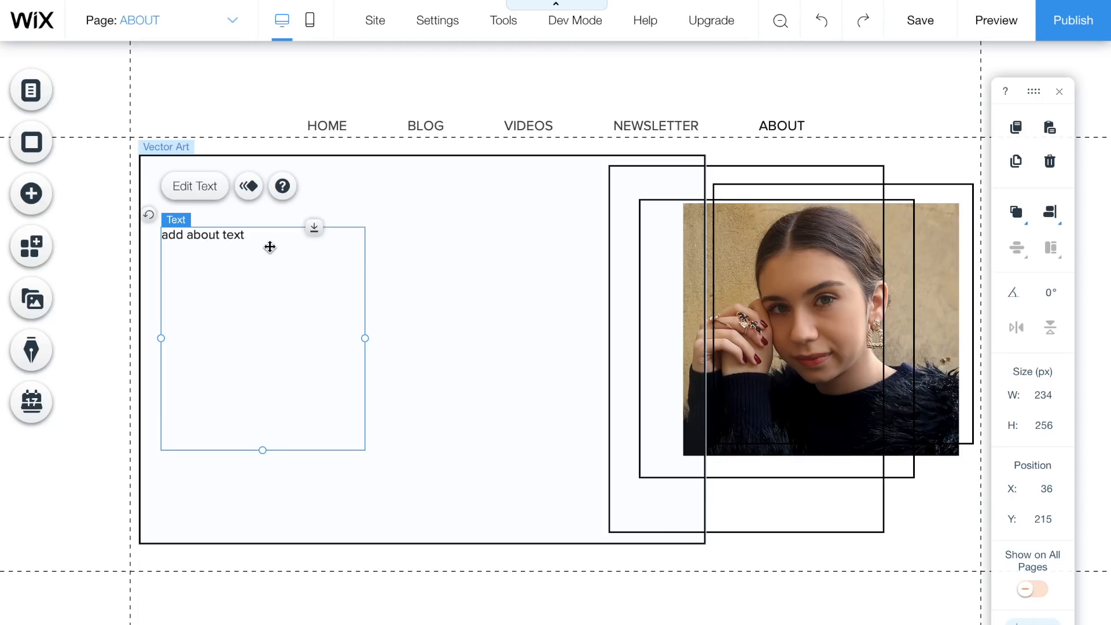
pyautogui.click(270, 247)
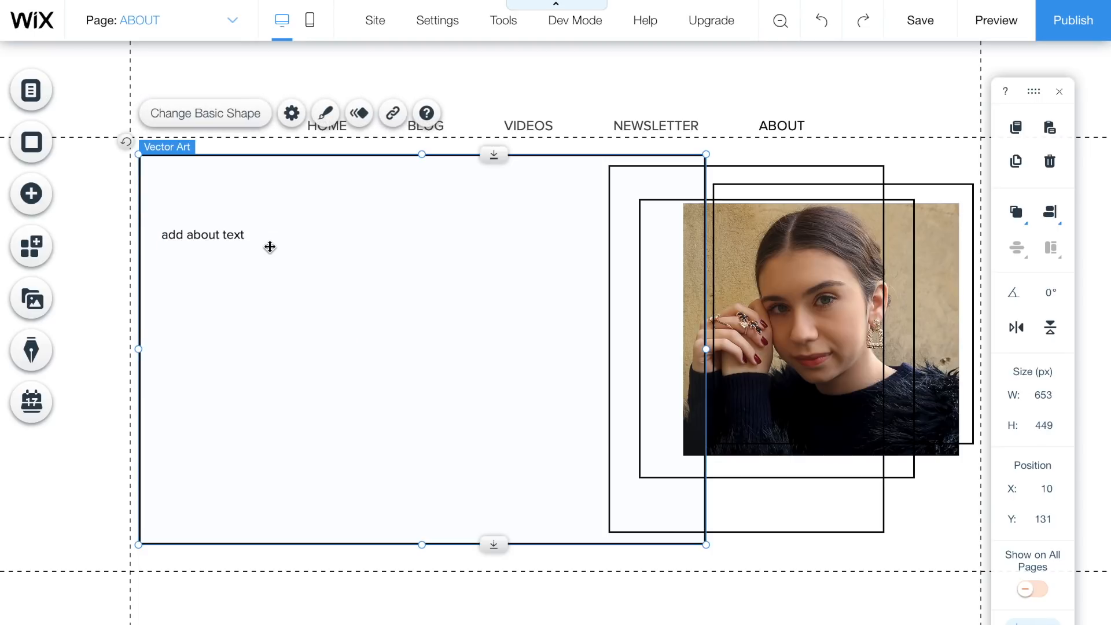
pyautogui.click(925, 21)
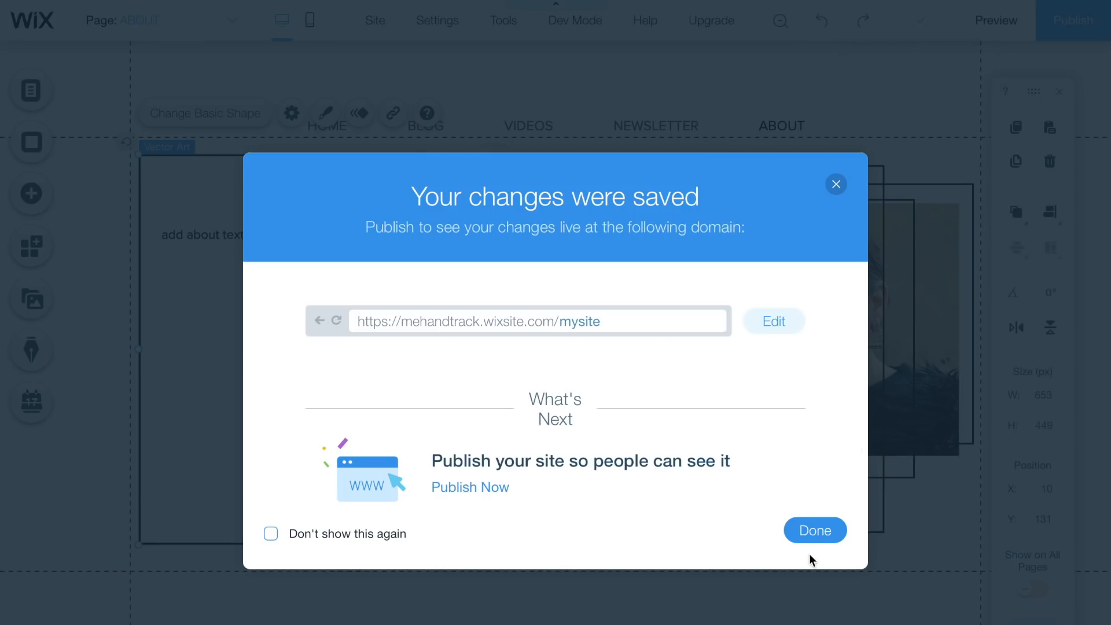
pyautogui.click(812, 534)
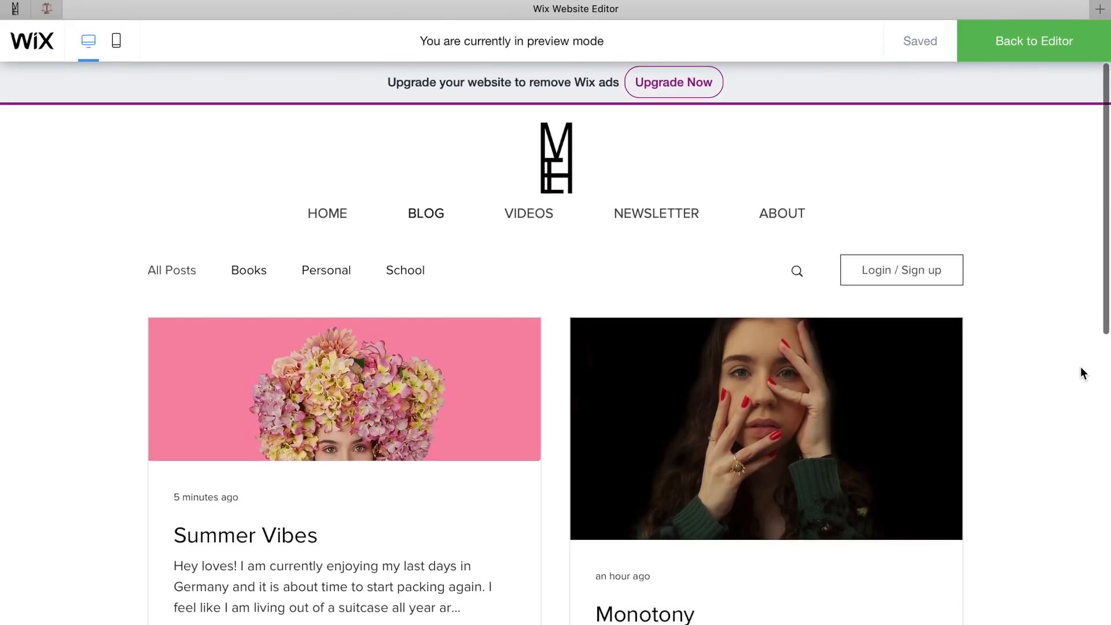
# - Review the posts on the previewed BLOG page, checking the Books category and the All Posts view
pyautogui.scroll(-10, 1001, 439)
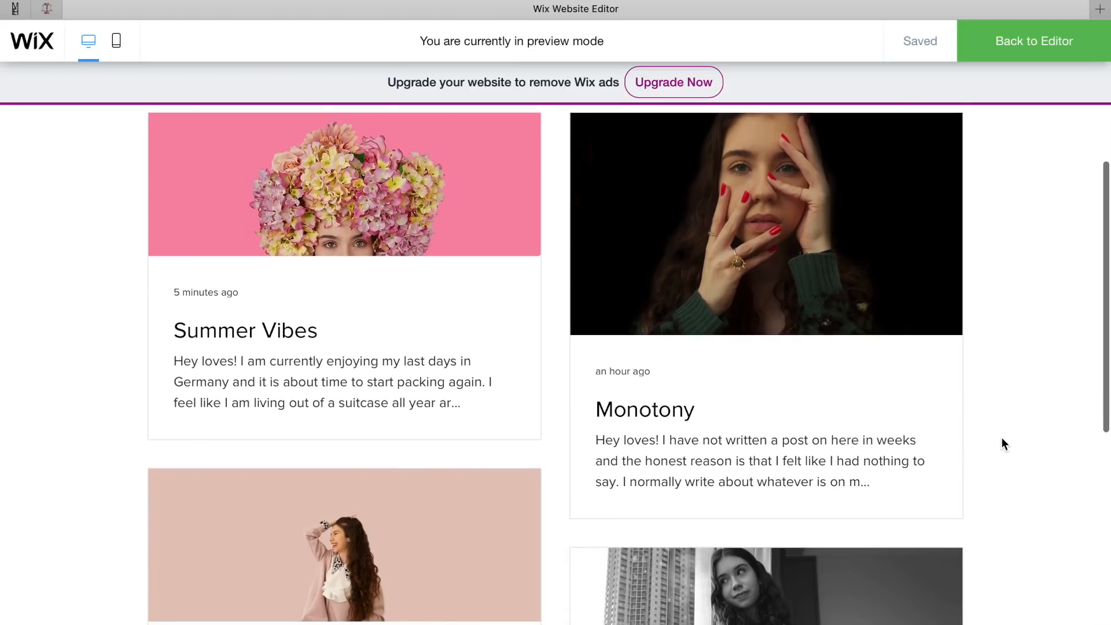
pyautogui.scroll(6, 1000, 438)
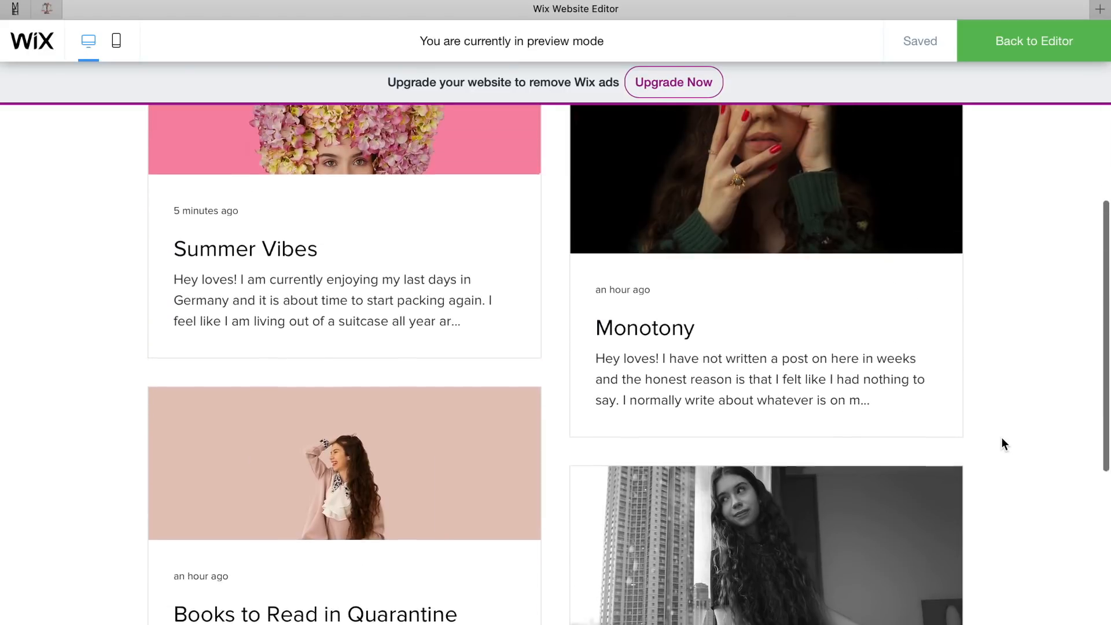
pyautogui.scroll(4, 1004, 443)
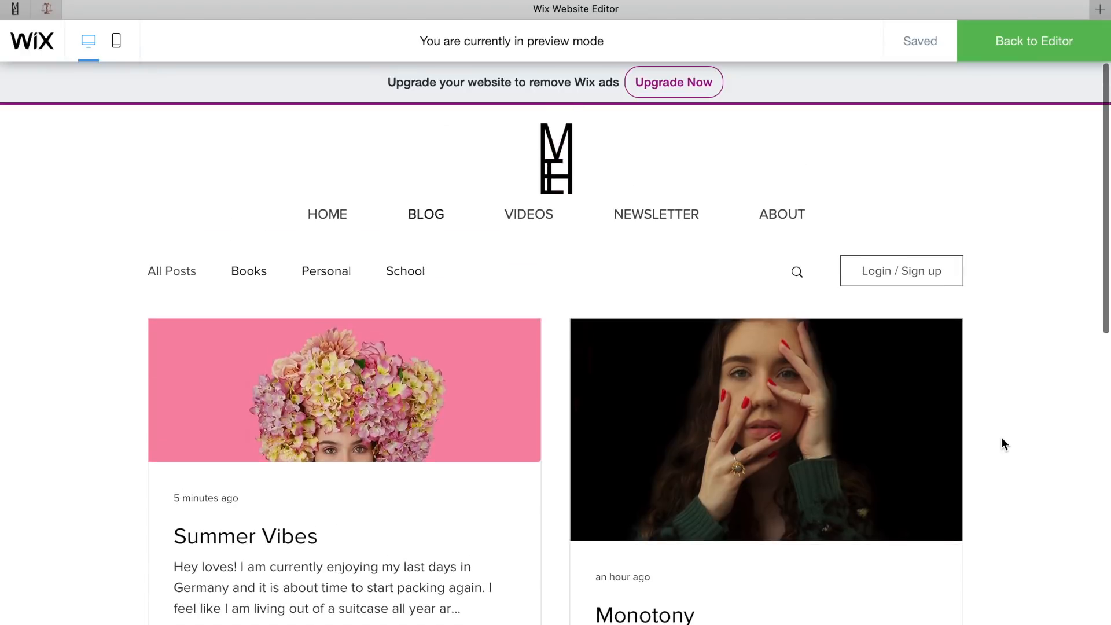
pyautogui.click(240, 274)
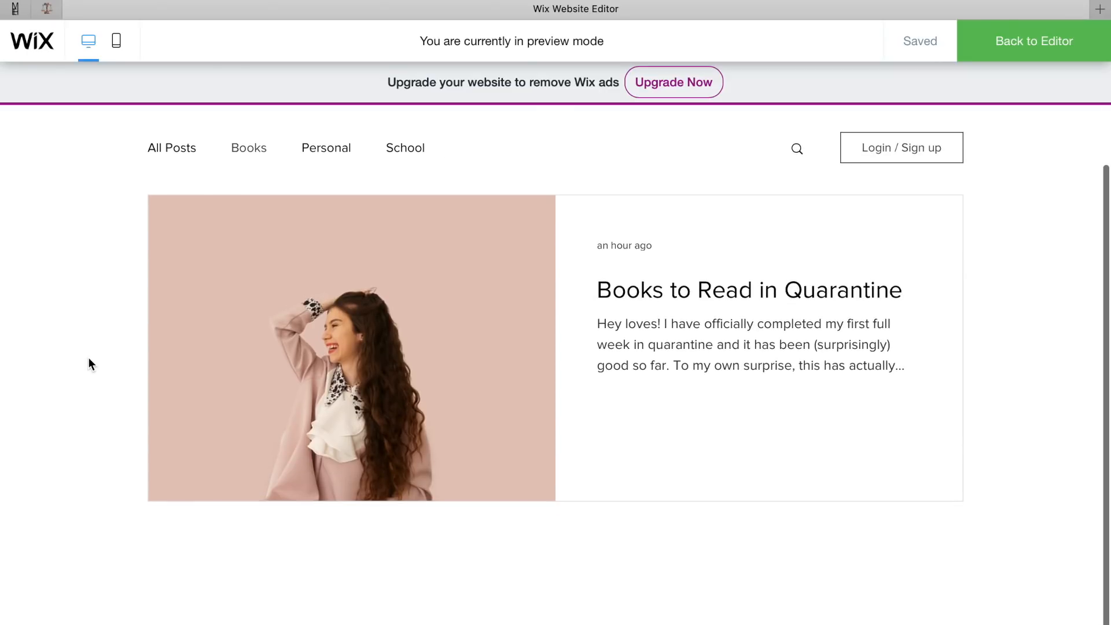
pyautogui.scroll(3, 90, 363)
pyautogui.click(168, 276)
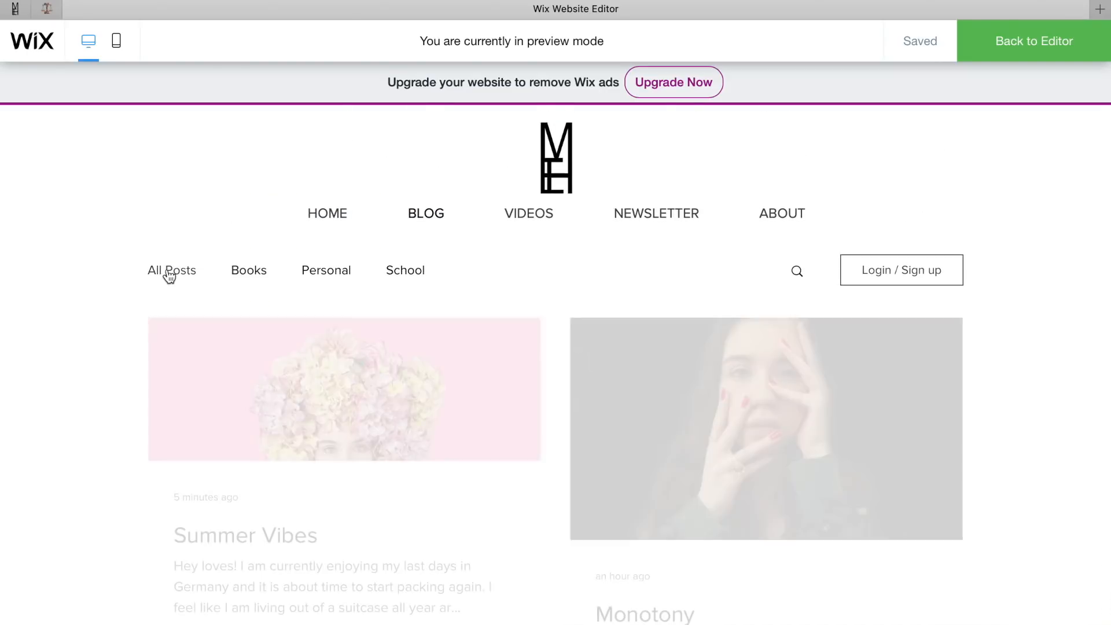
pyautogui.scroll(-3, 509, 267)
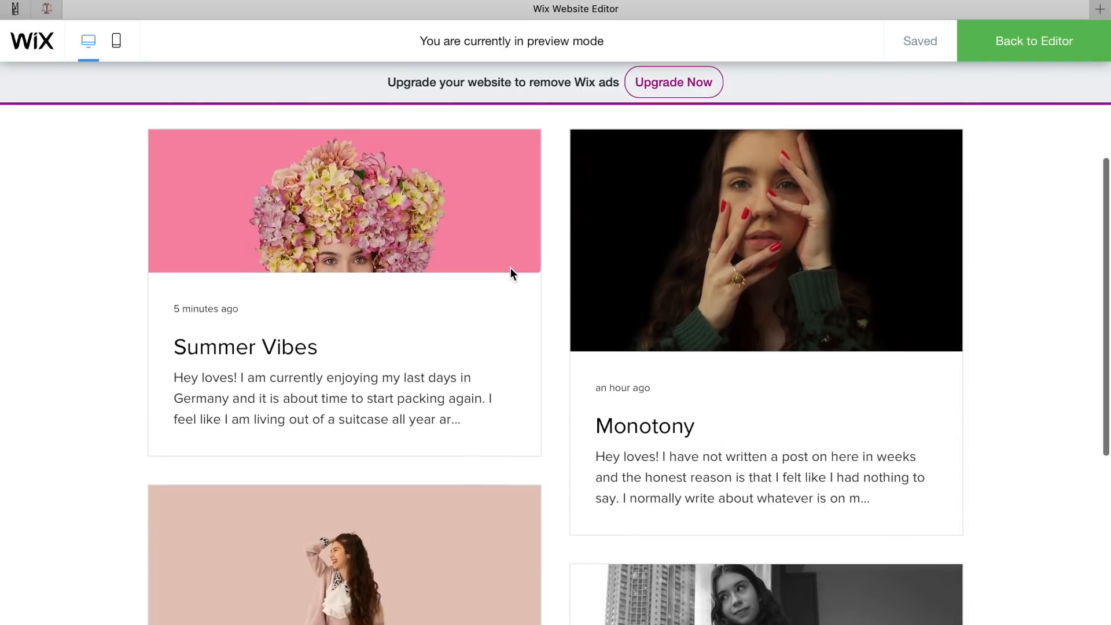
pyautogui.scroll(-5, 510, 273)
pyautogui.scroll(10, 510, 273)
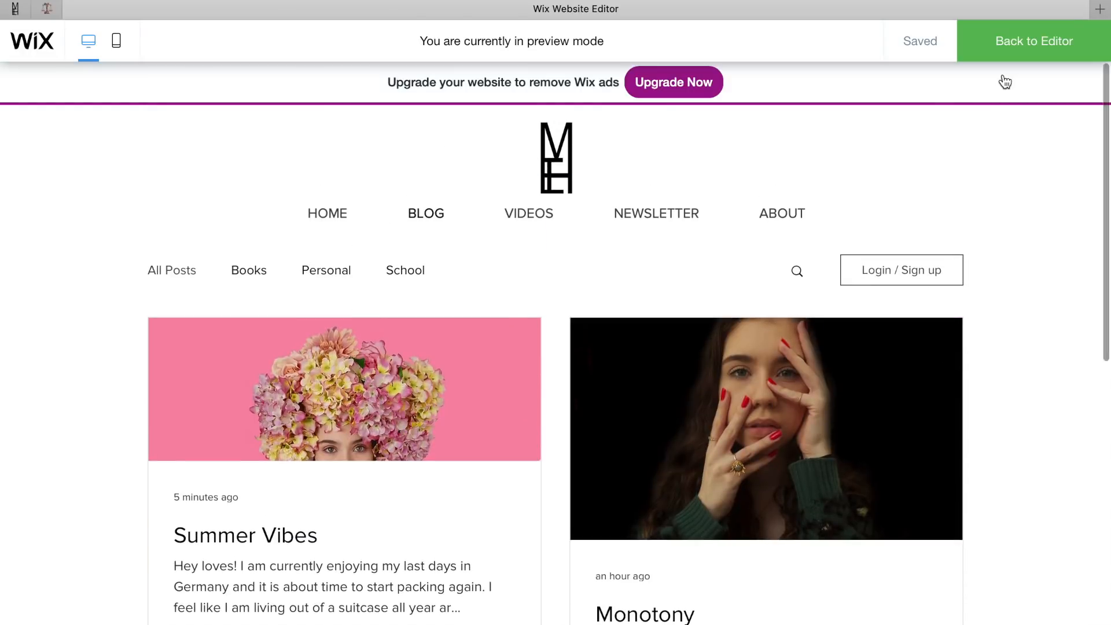
# - Leave the preview and open the HOME page for editing
pyautogui.click(1017, 47)
pyautogui.scroll(-1, 336, 156)
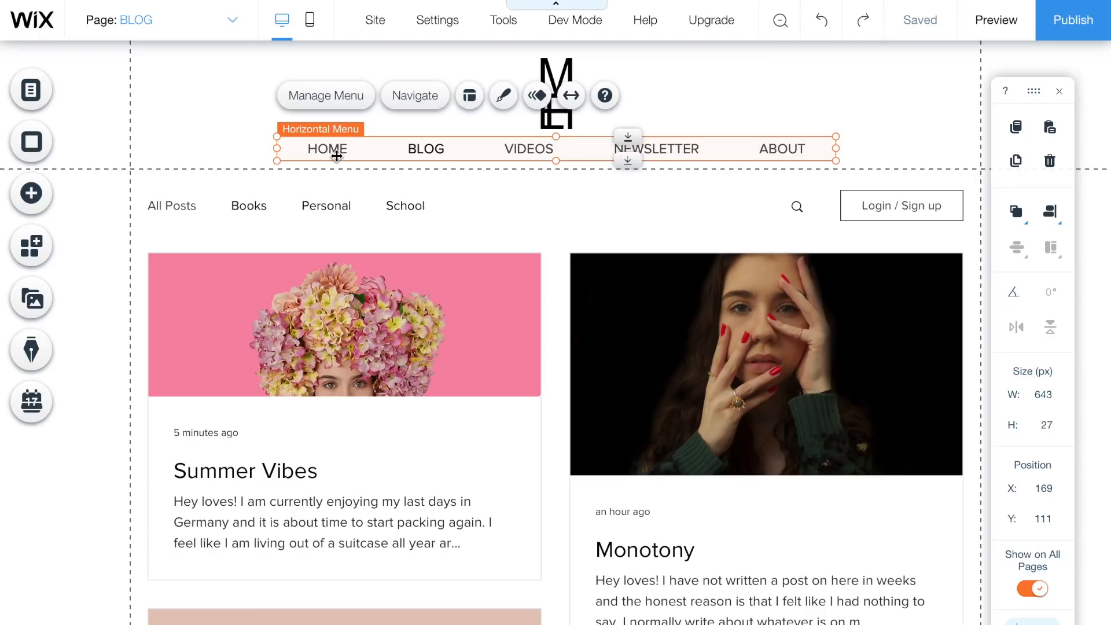
pyautogui.click(207, 26)
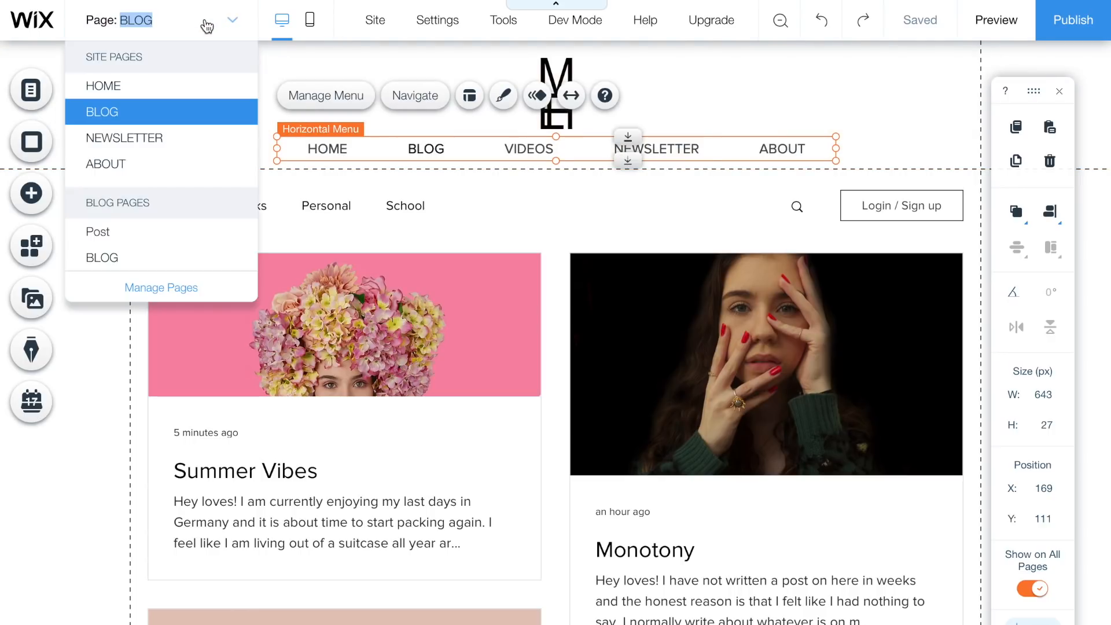
pyautogui.click(173, 87)
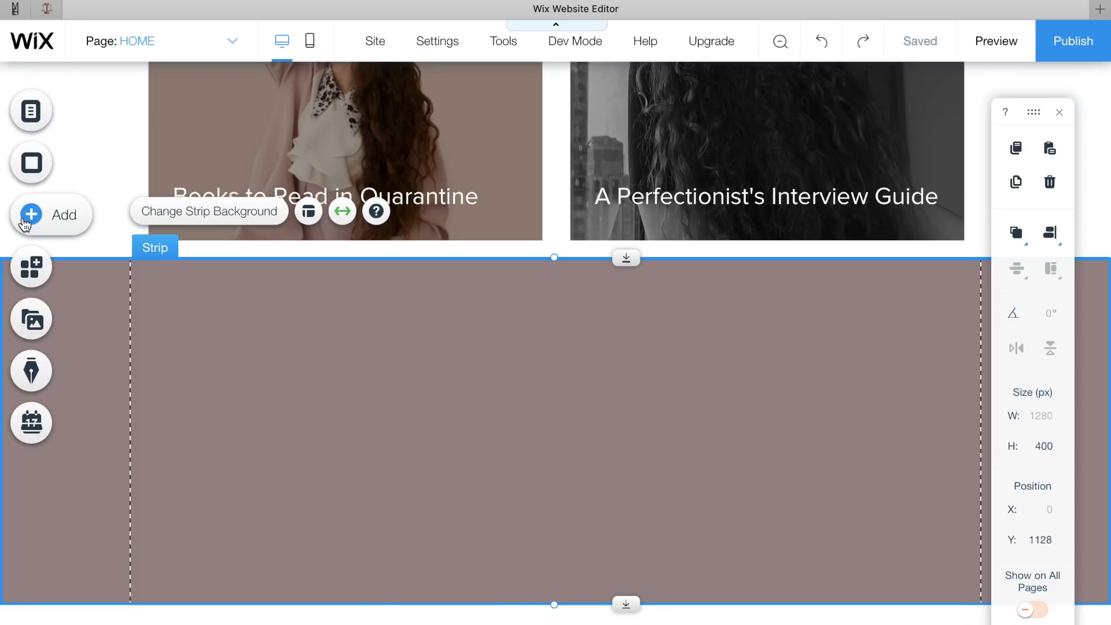
# - Add a title text reading "ABOUT ME" to the strip below the custom feed on the HOME page
pyautogui.click(28, 217)
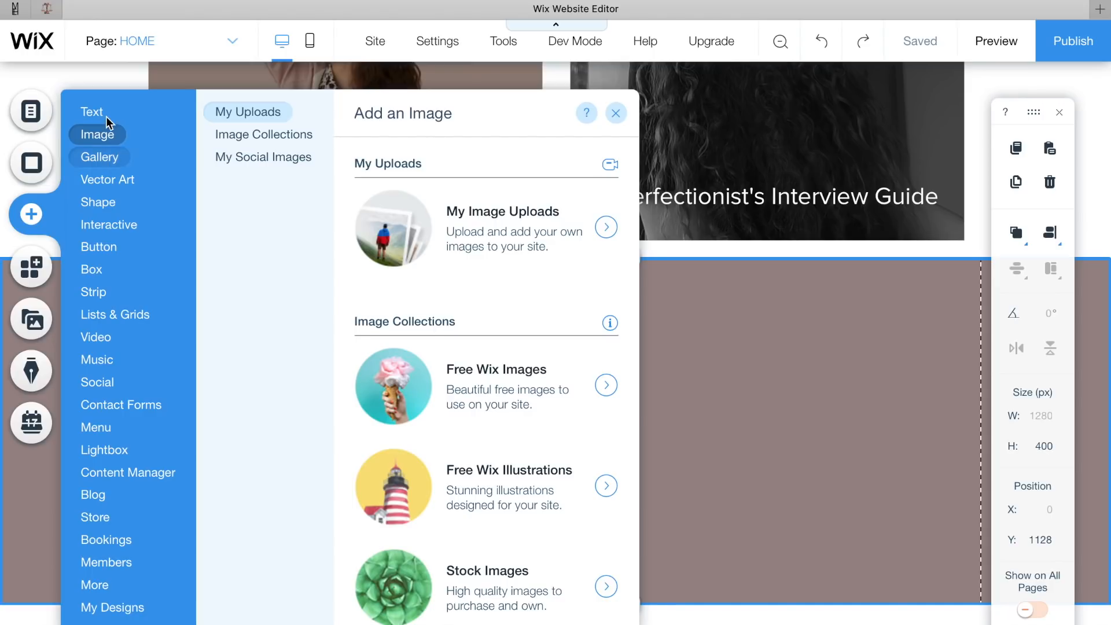
pyautogui.moveTo(102, 112)
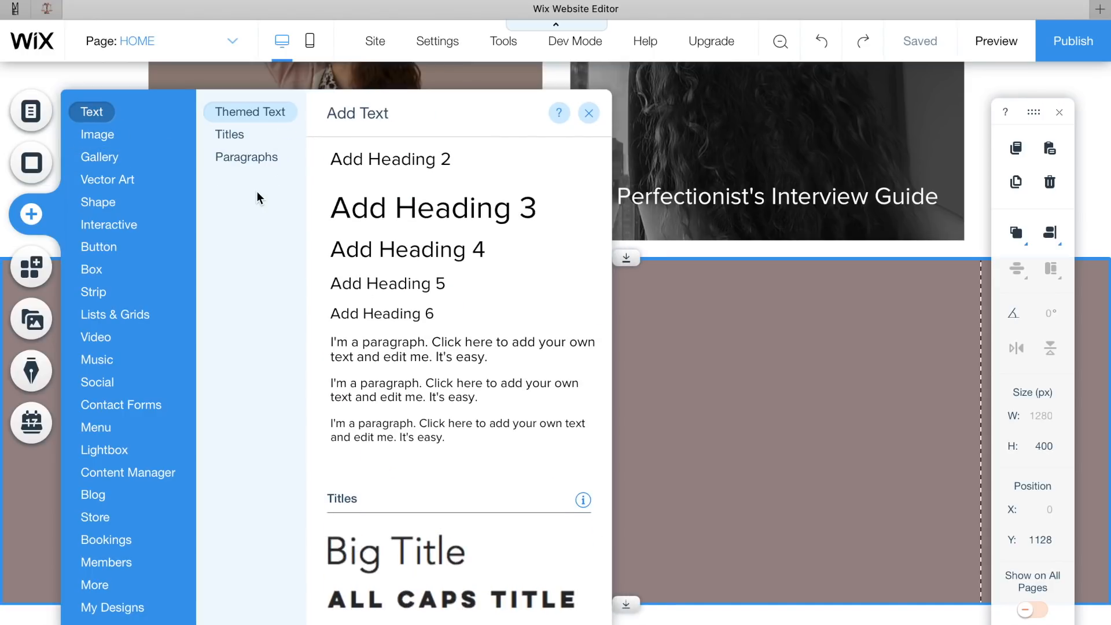
pyautogui.scroll(-6, 470, 317)
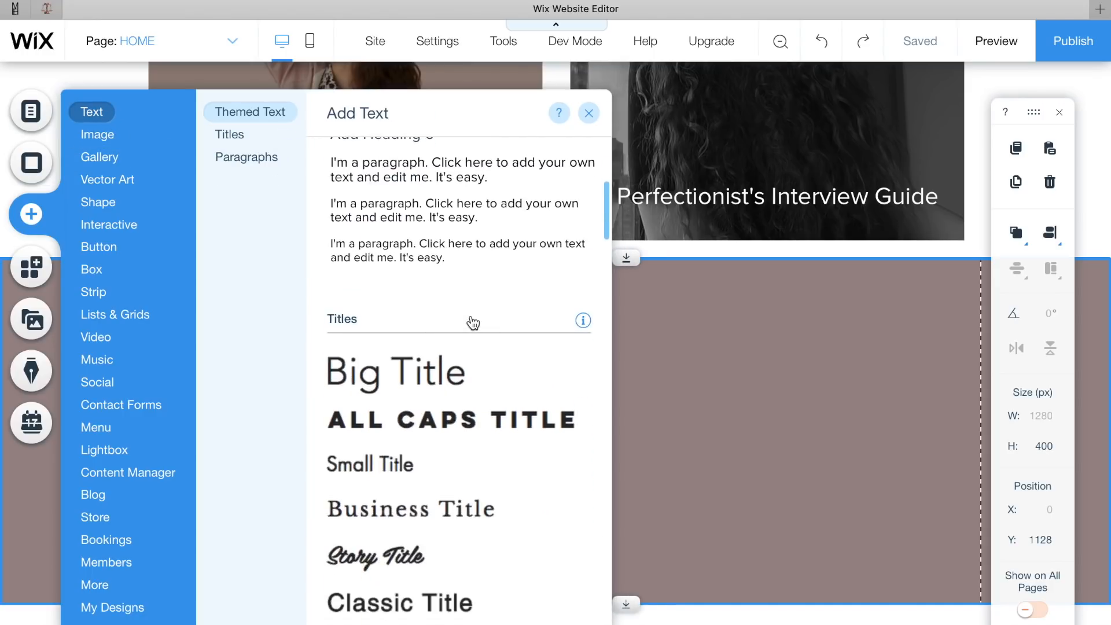
pyautogui.scroll(-3, 473, 322)
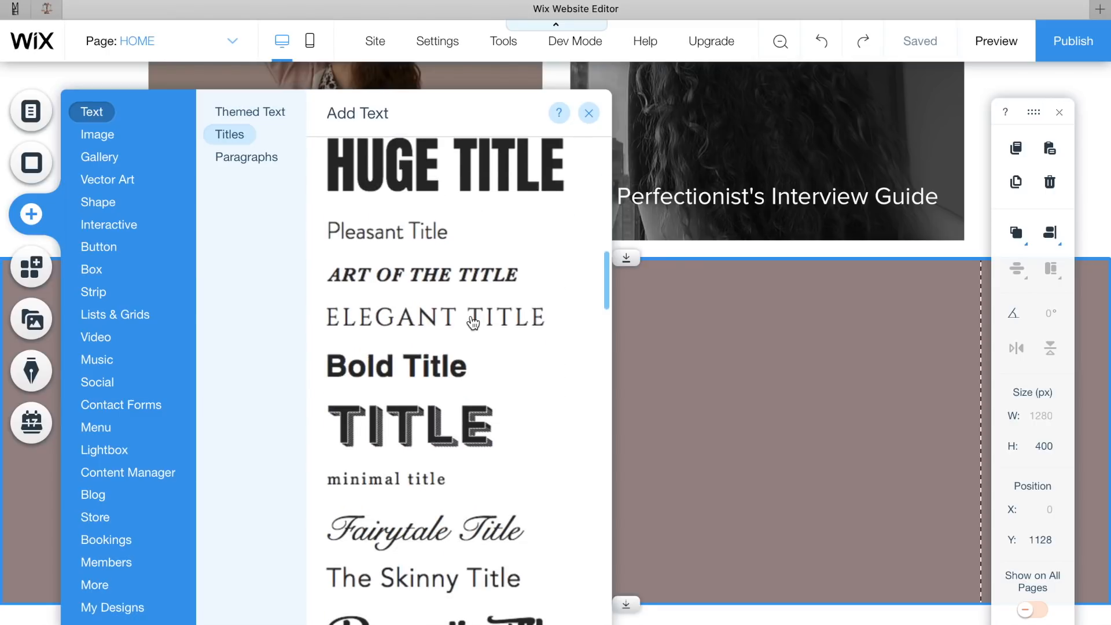
pyautogui.click(494, 363)
pyautogui.write('ABOUT ME')
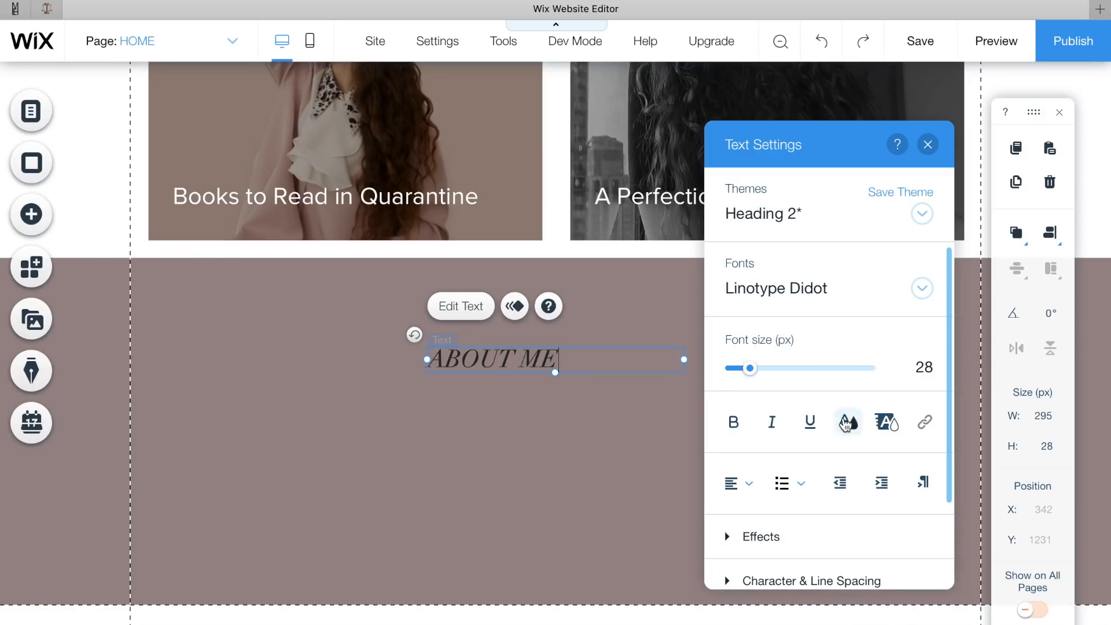
# - Enlarge the ABOUT ME title, widen its text box to about 424 px and place it at about X 23, Y 1173 in the strip
pyautogui.click(808, 368)
pyautogui.tripleClick(556, 359)
pyautogui.click(734, 421)
pyautogui.moveTo(823, 397); pyautogui.dragTo(790, 396)
pyautogui.moveTo(684, 441); pyautogui.dragTo(795, 441)
pyautogui.moveTo(496, 399); pyautogui.dragTo(218, 352)
pyautogui.moveTo(471, 353); pyautogui.dragTo(463, 348)
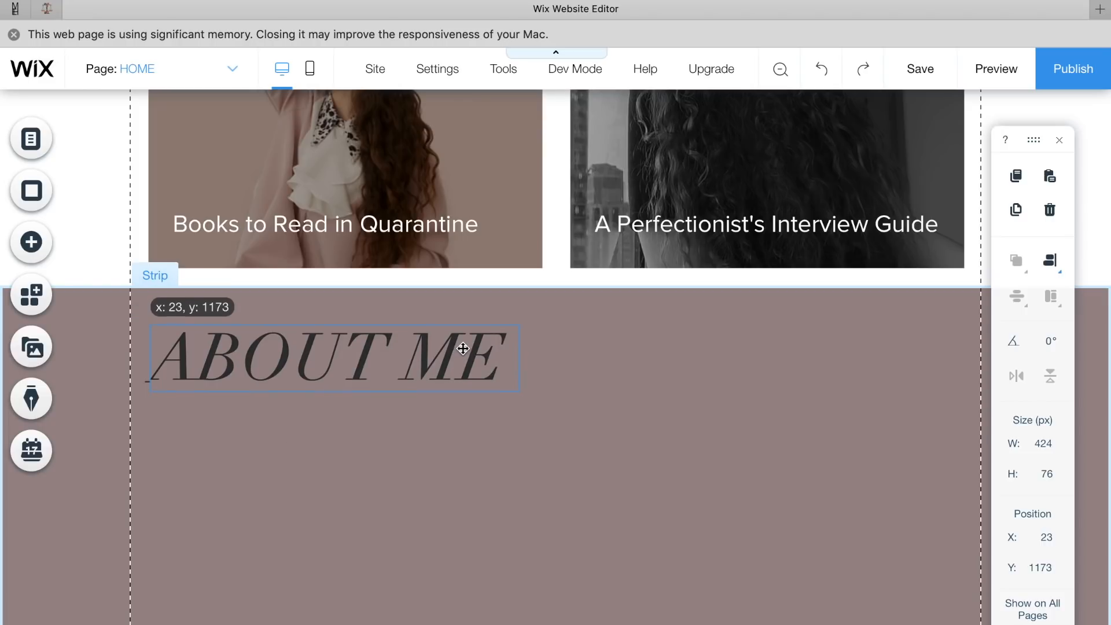
pyautogui.moveTo(462, 348); pyautogui.dragTo(463, 348)
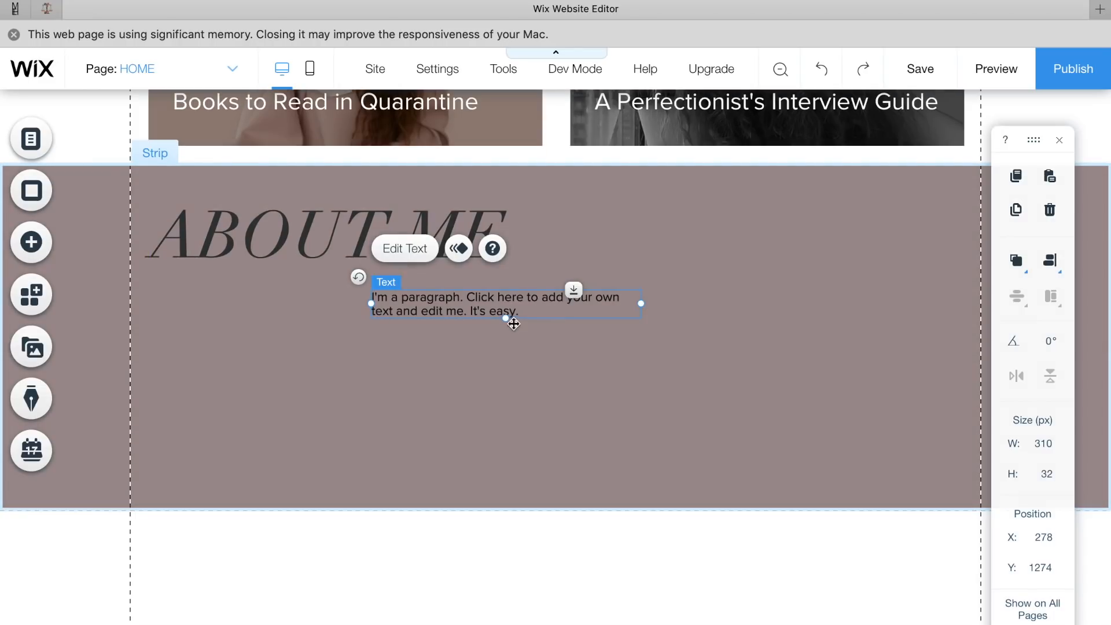
# - Place a paragraph text below the ABOUT ME title and widen its box across the strip
pyautogui.moveTo(503, 434); pyautogui.dragTo(530, 420)
pyautogui.moveTo(641, 362); pyautogui.dragTo(902, 335)
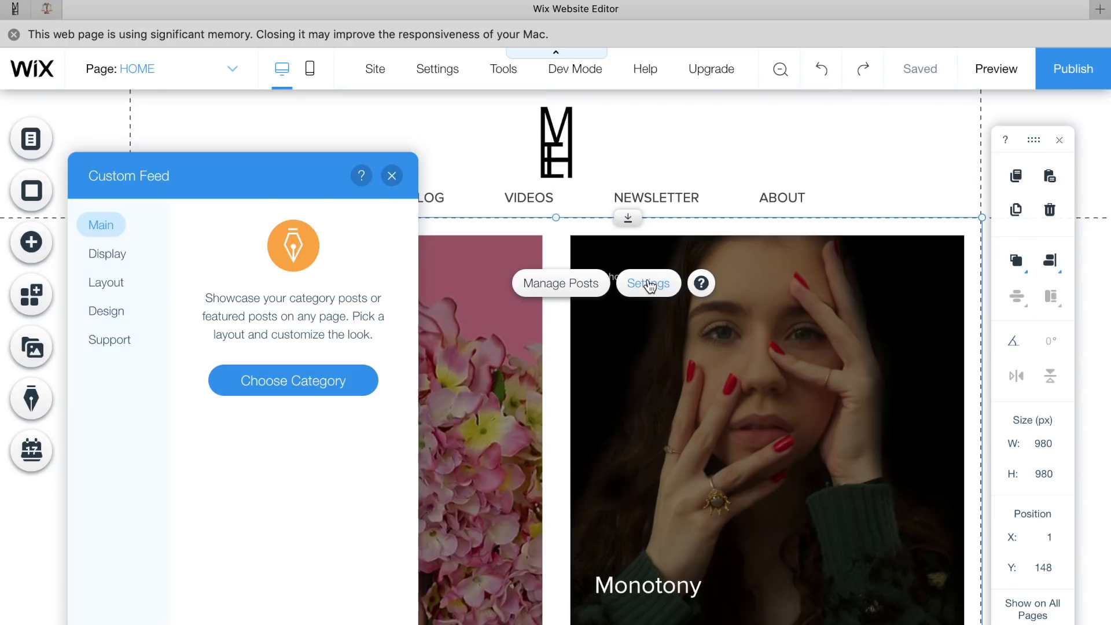
# - Change the layout of the custom feed on the HOME page to Postcard
pyautogui.click(118, 258)
pyautogui.click(121, 282)
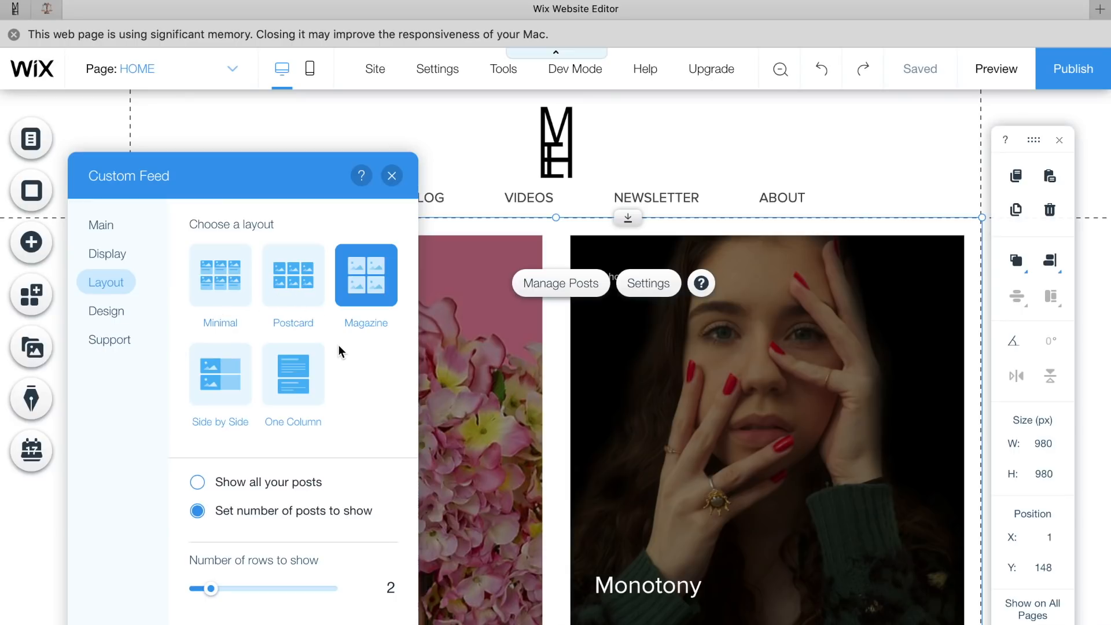
pyautogui.click(300, 290)
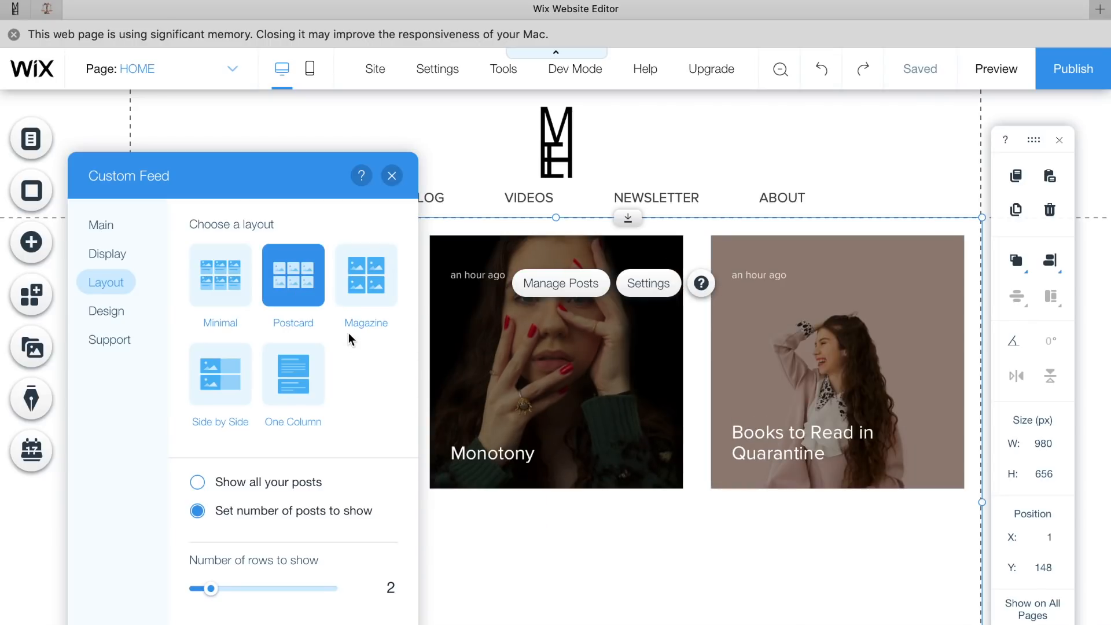
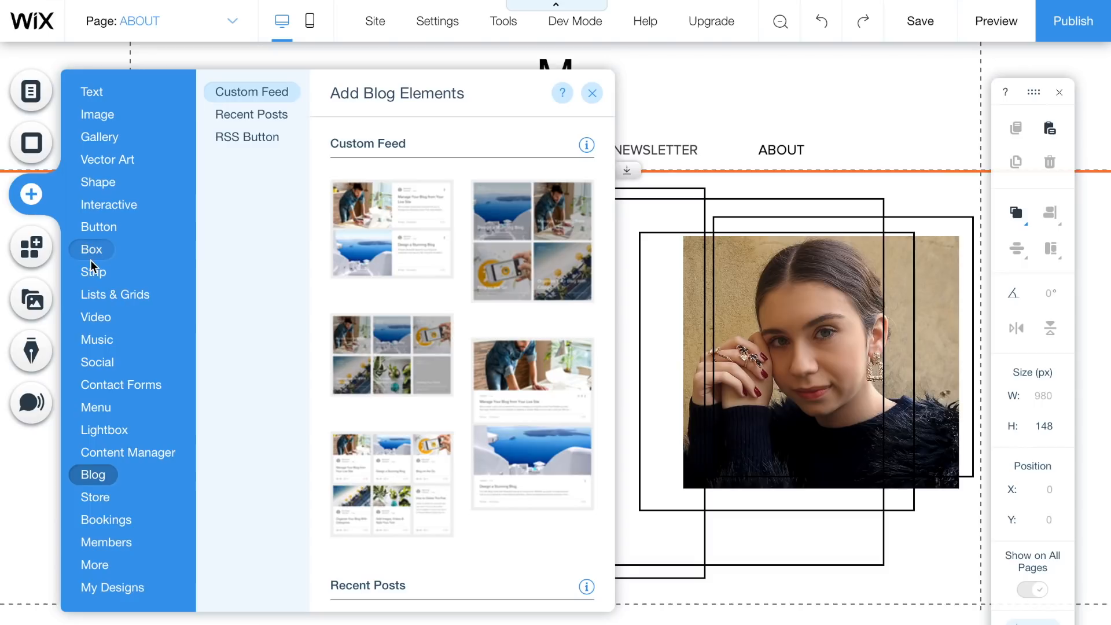
# - Place the black Back to Top text button below the ABOUT page text and relabel it with the name of the blogger's real blog
pyautogui.moveTo(93, 231)
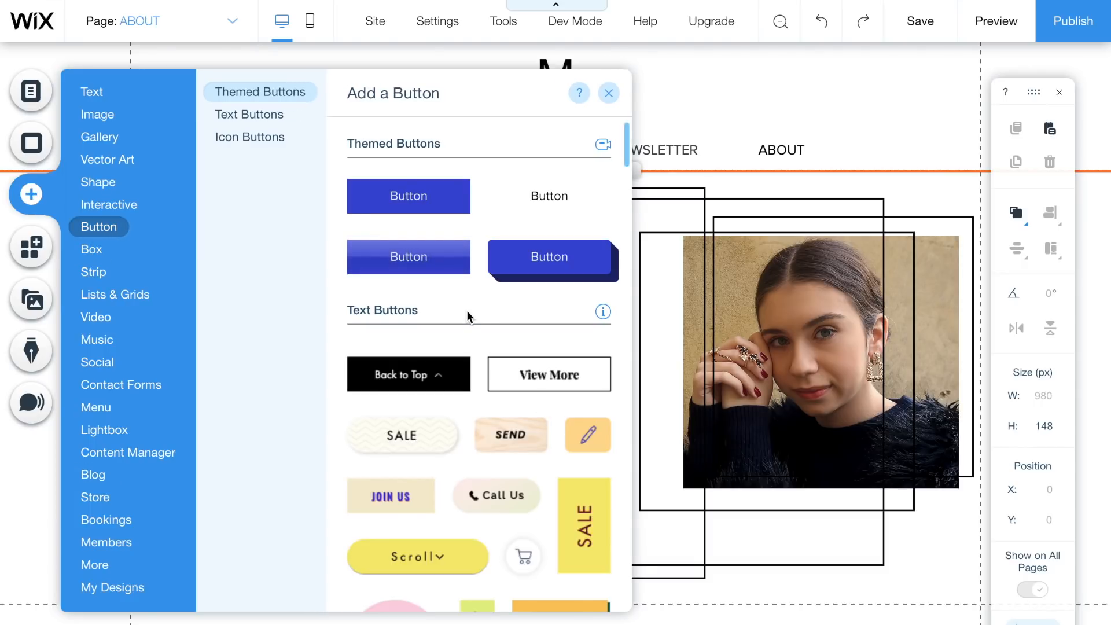
pyautogui.scroll(-3, 467, 310)
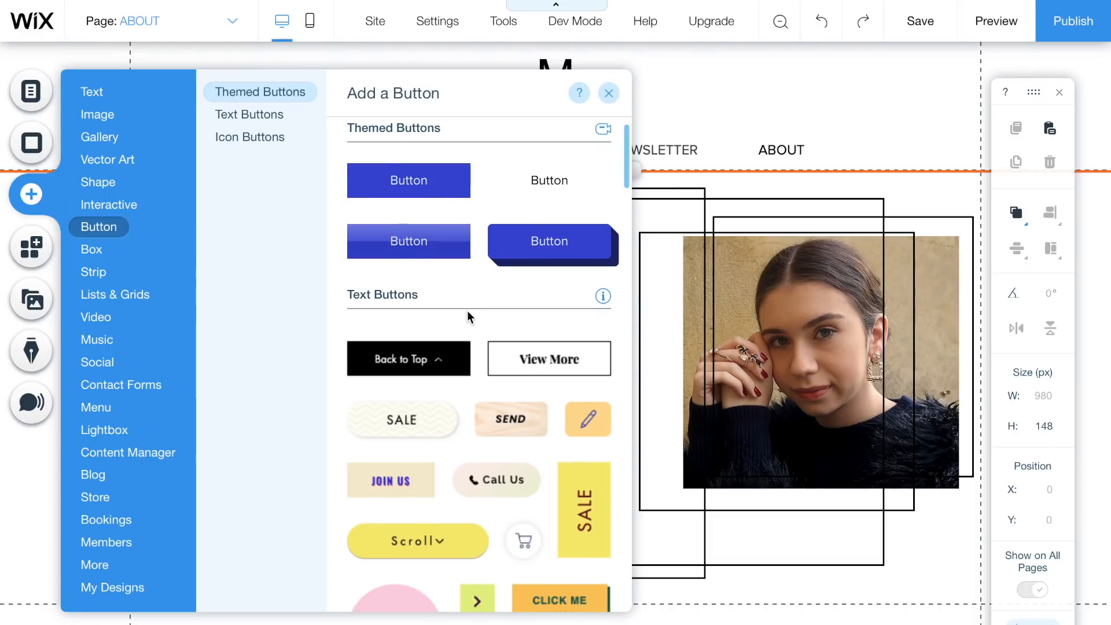
pyautogui.moveTo(384, 287); pyautogui.dragTo(332, 495)
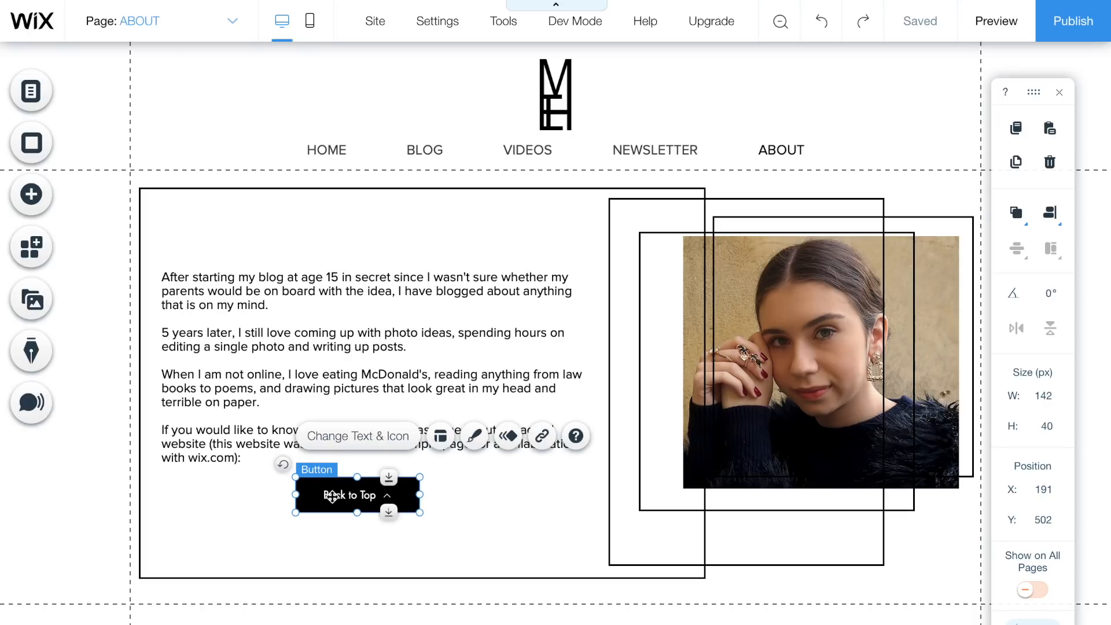
pyautogui.click(368, 436)
pyautogui.write("Elena's (Real) Blog")
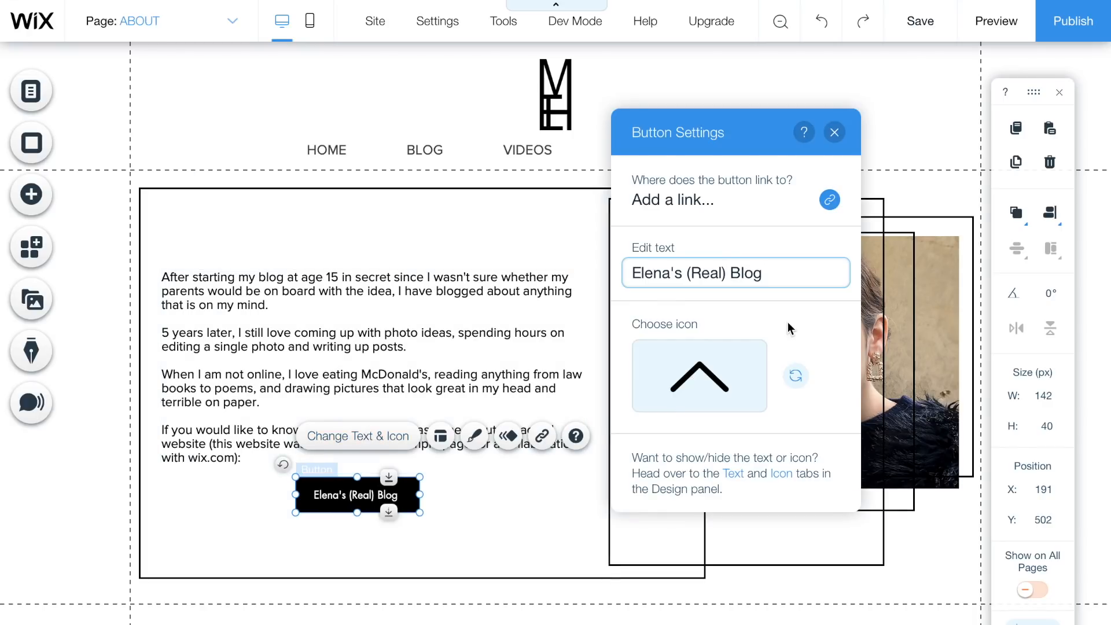
# - Link the button on the ABOUT page to the web address of the blogger's real blog
pyautogui.click(829, 200)
pyautogui.write('elenahandtrack.com')
pyautogui.click(752, 432)
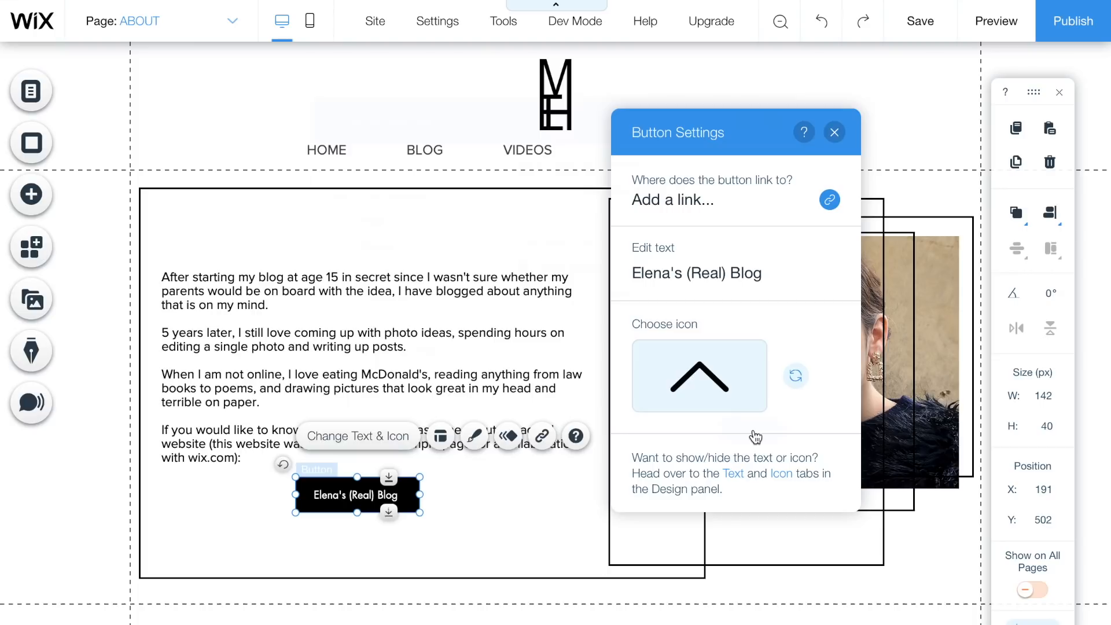
pyautogui.click(834, 132)
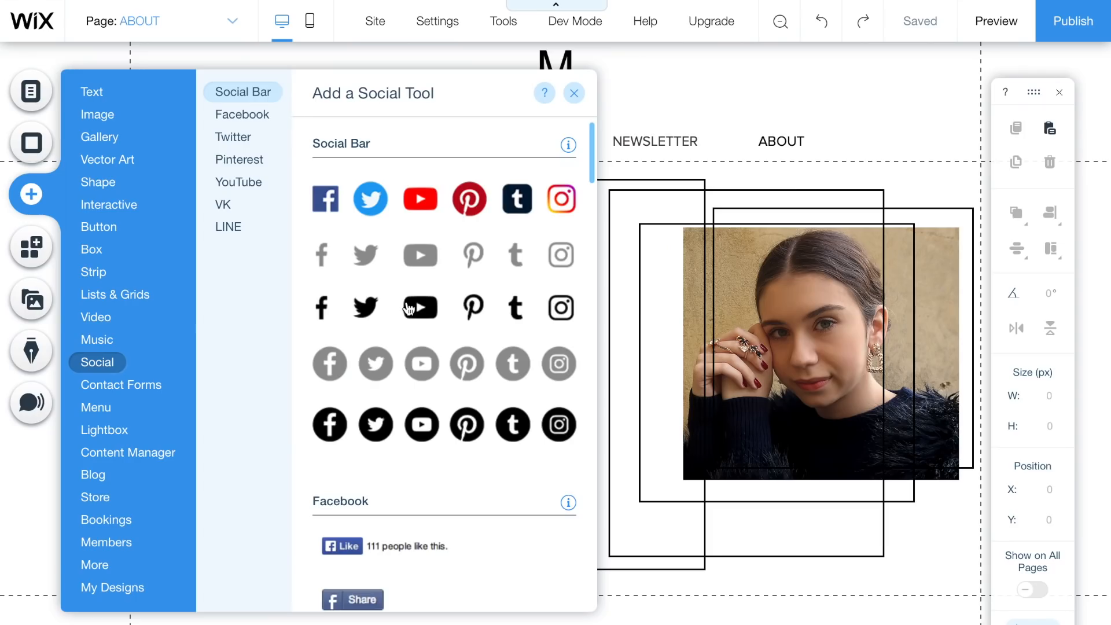
# - Add the plain black social bar to the header and link its Twitter icon to the blogger's Twitter profile address
pyautogui.moveTo(408, 309); pyautogui.dragTo(752, 72)
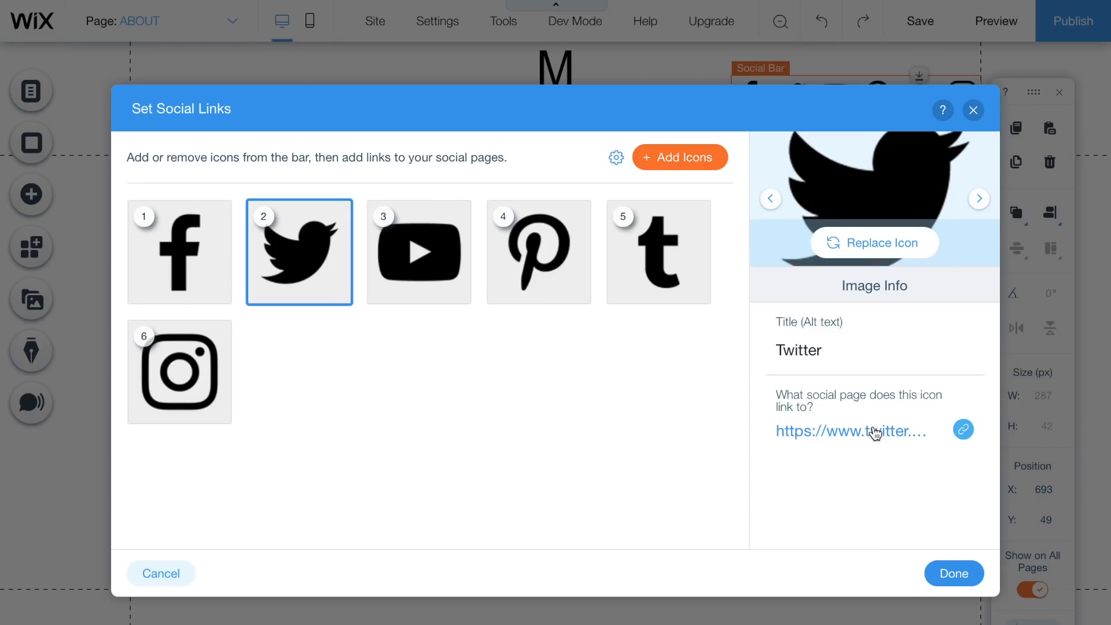
pyautogui.click(871, 432)
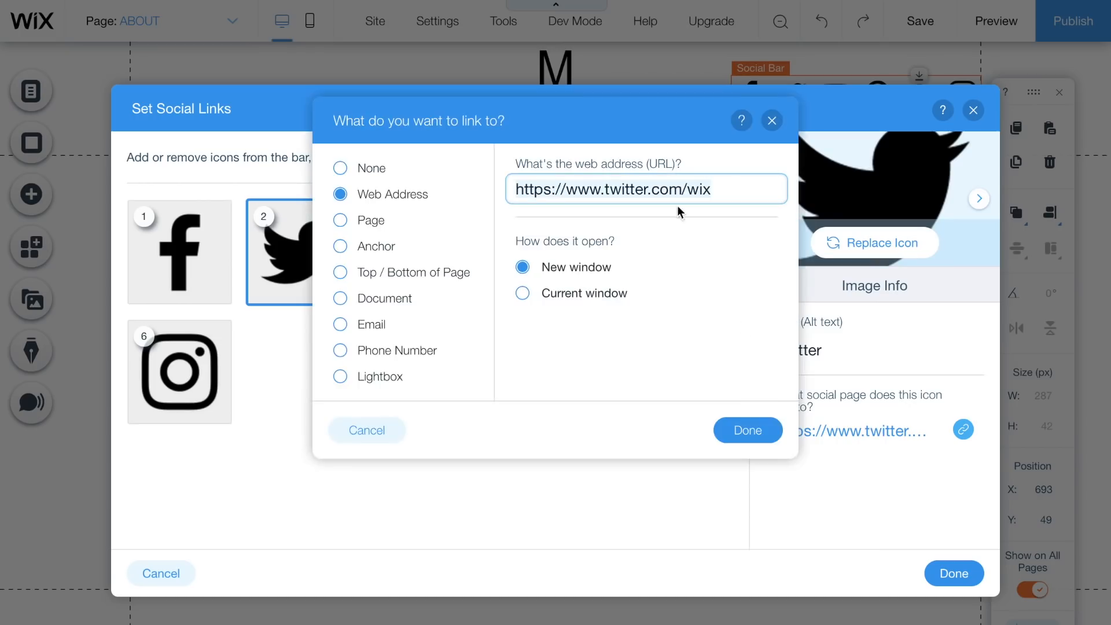
pyautogui.click(730, 190)
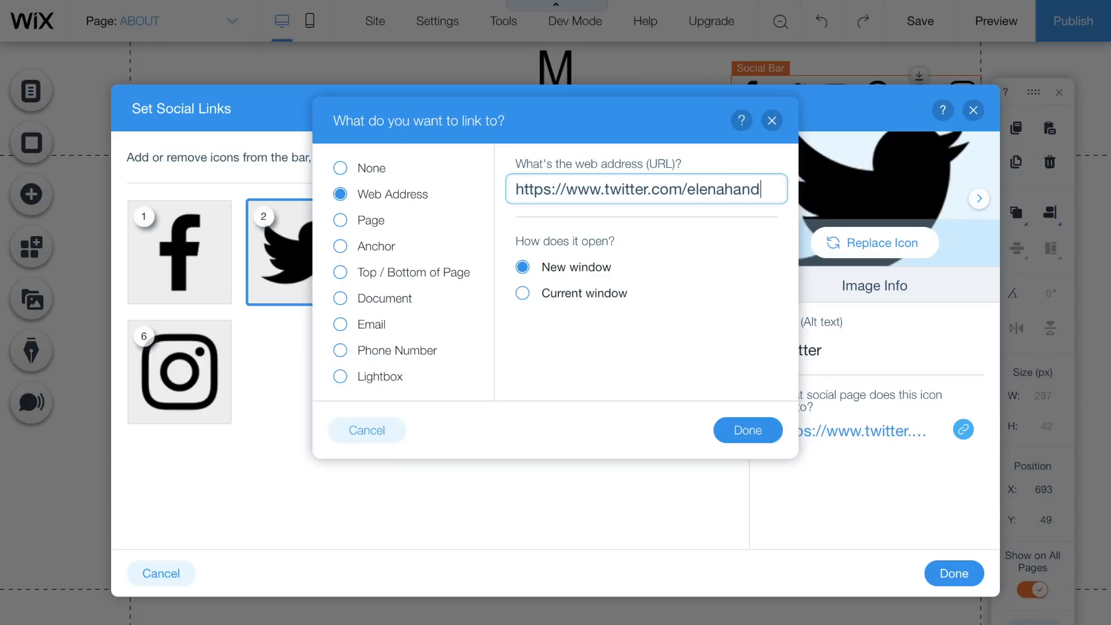
pyautogui.write('ck')
pyautogui.click(737, 425)
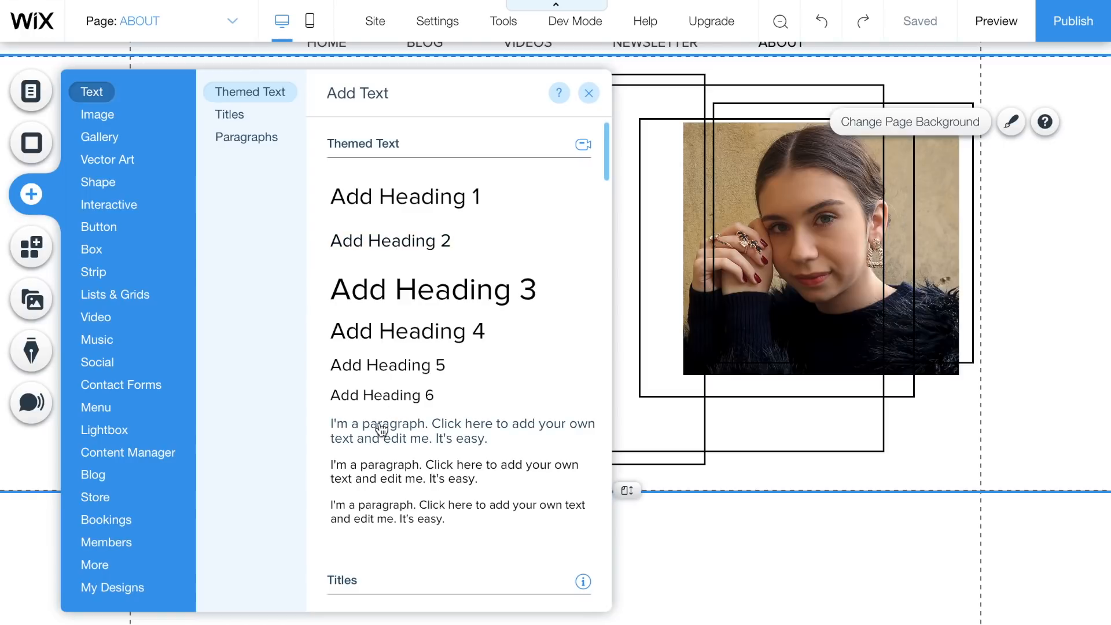
# - Add a Paragraph 1 text reading "Privacy" to the footer
pyautogui.moveTo(381, 429); pyautogui.dragTo(494, 536)
pyautogui.moveTo(393, 519); pyautogui.dragTo(459, 517)
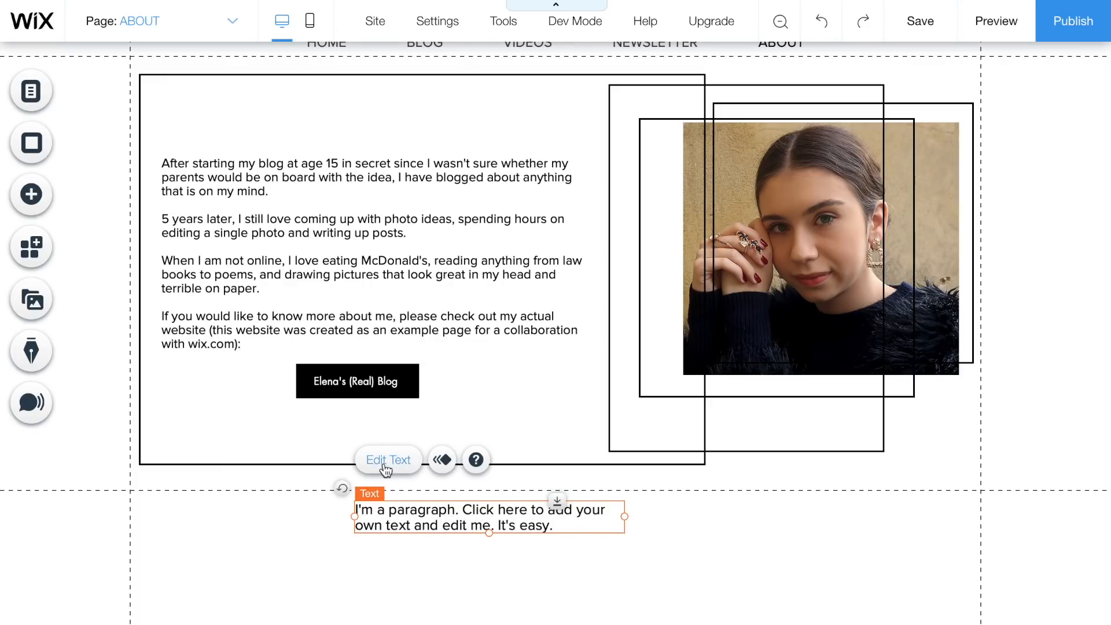
pyautogui.click(411, 474)
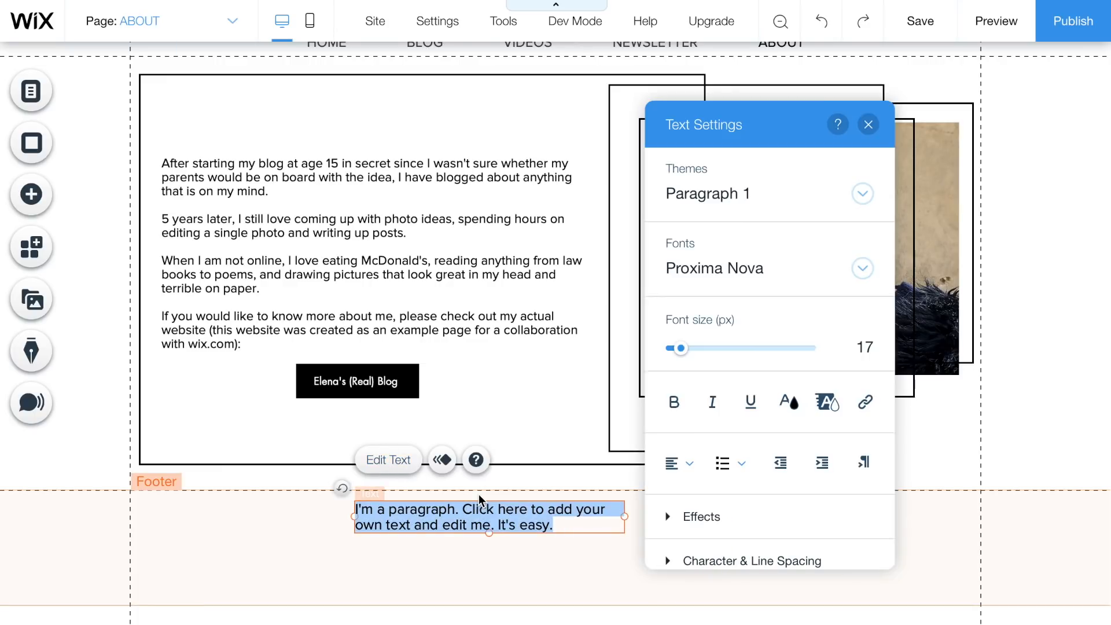
pyautogui.write('Privacy')
pyautogui.press('Escape')
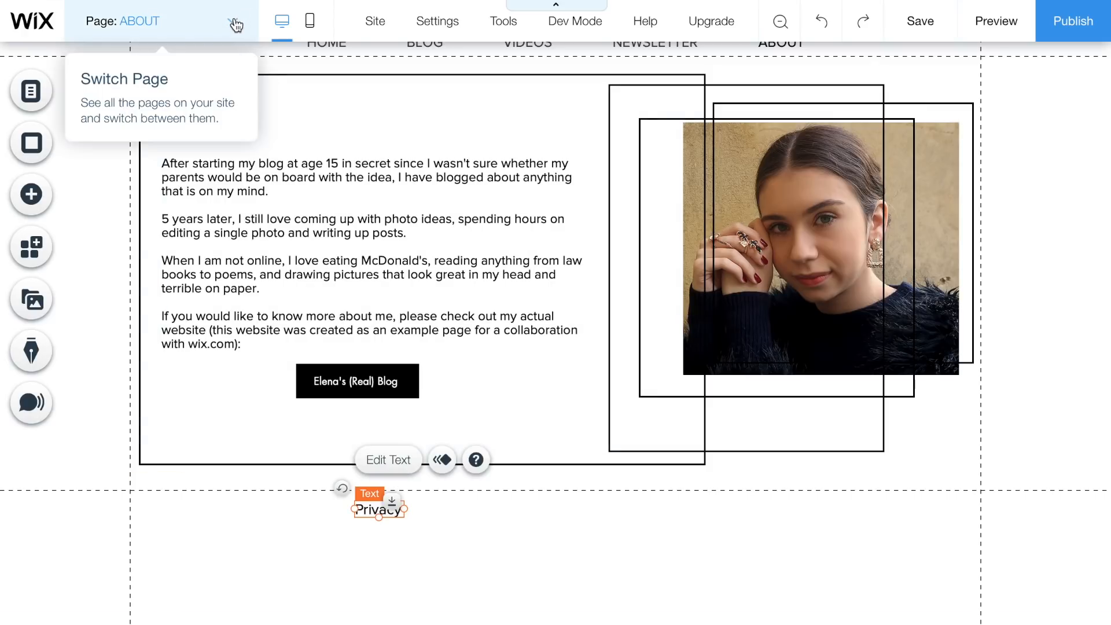
# - Add a new page named "Data Privacy" to the site and hide it from the menu
pyautogui.click(235, 25)
pyautogui.click(332, 584)
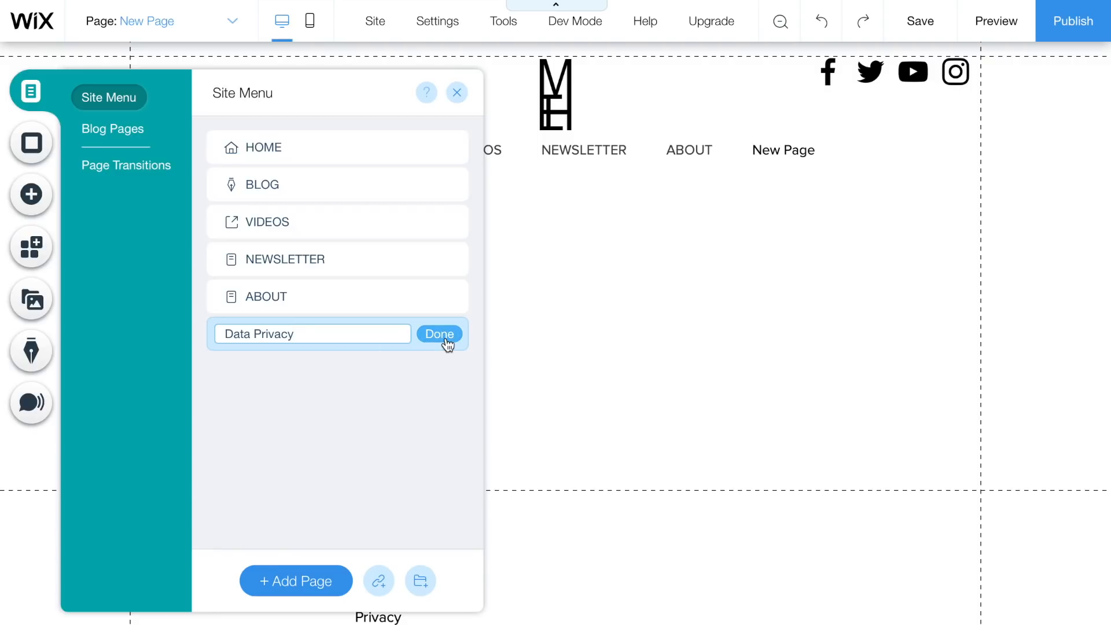
pyautogui.press('Return')
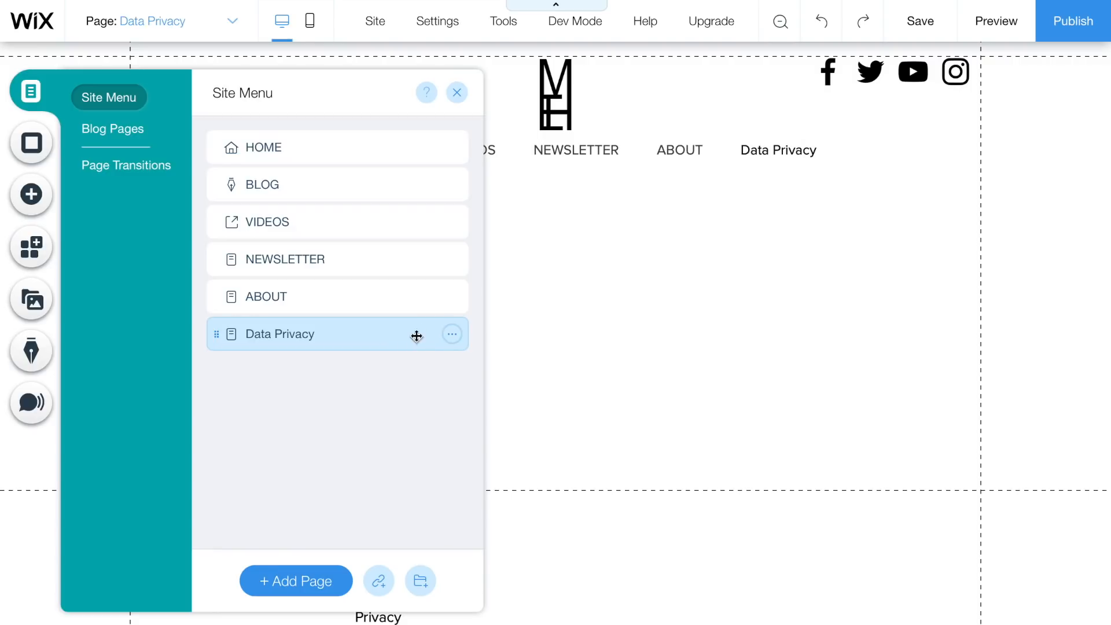
pyautogui.click(453, 335)
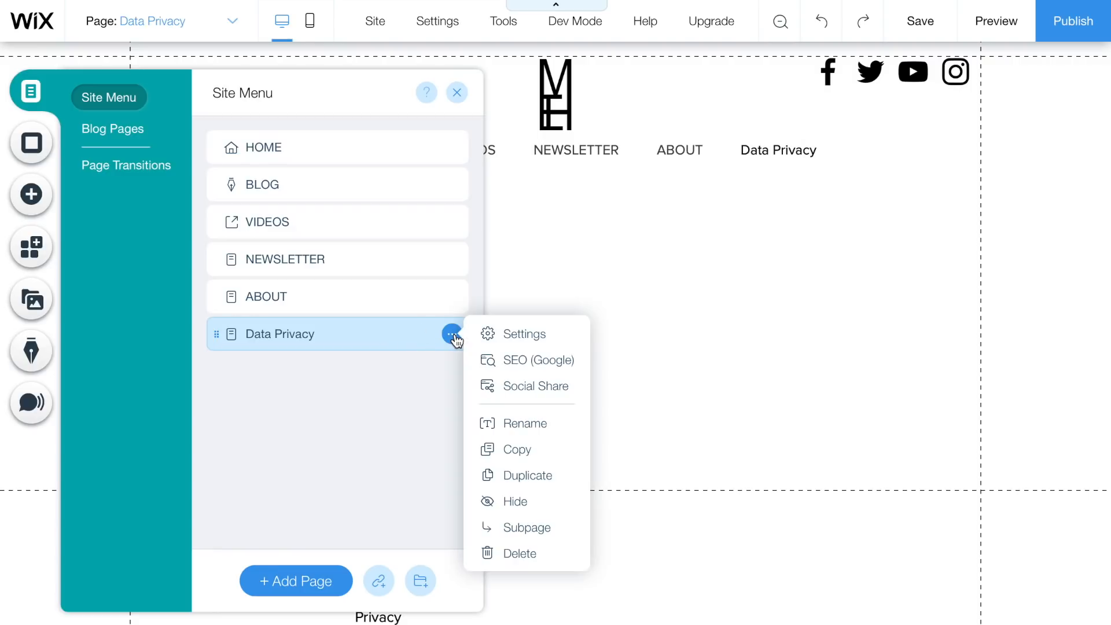
pyautogui.click(518, 503)
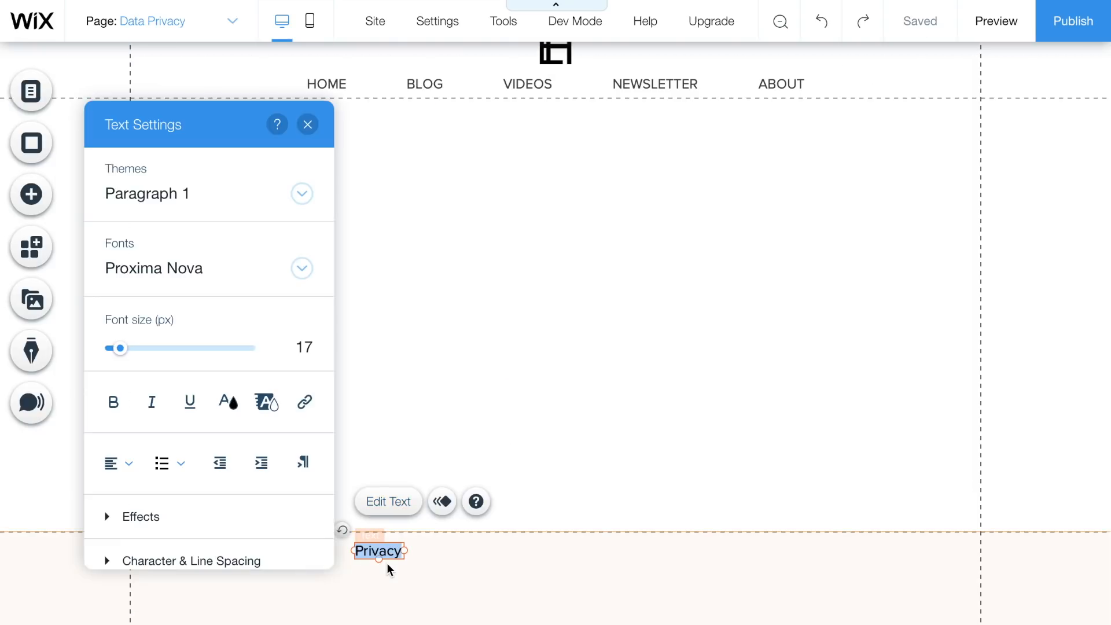
# - Link the footer text "Privacy" to the Data Privacy page, opening in the current window
pyautogui.click(305, 405)
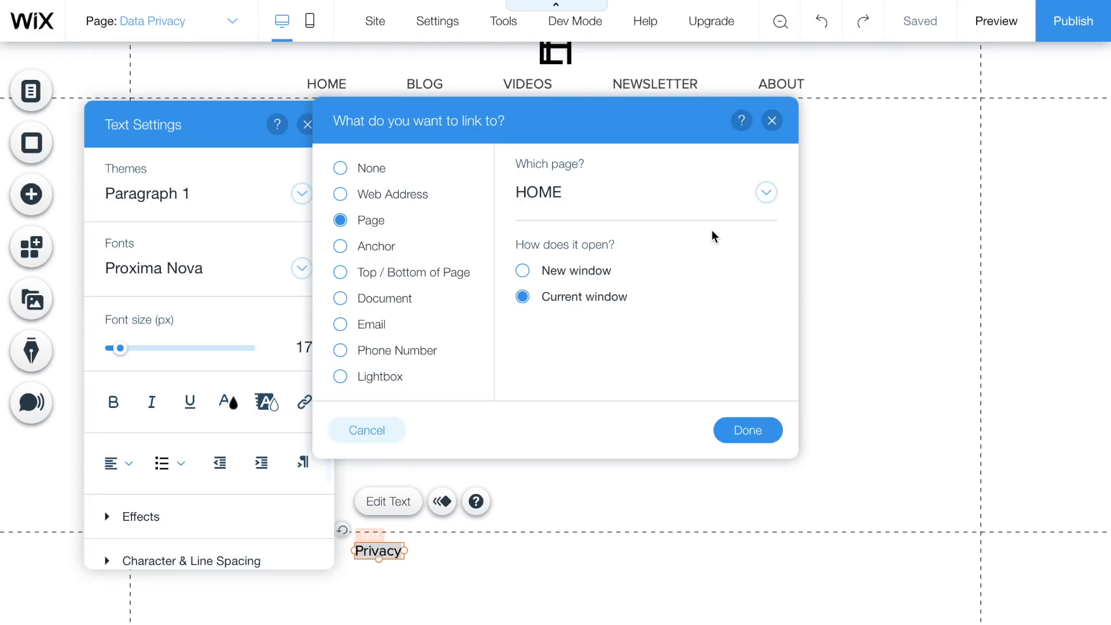
pyautogui.click(764, 196)
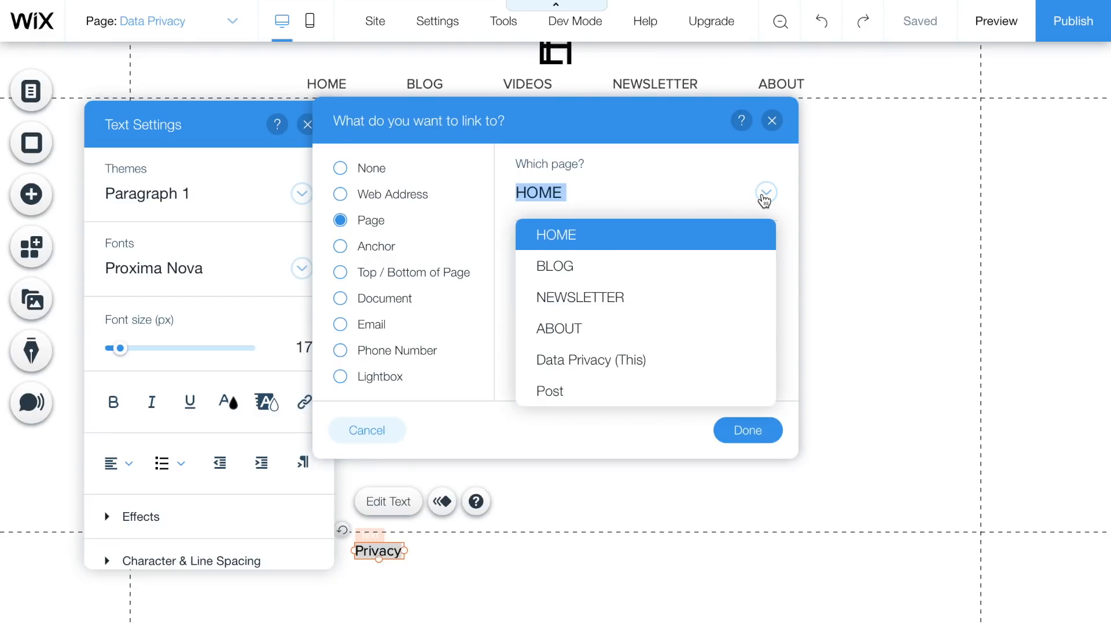
pyautogui.click(677, 360)
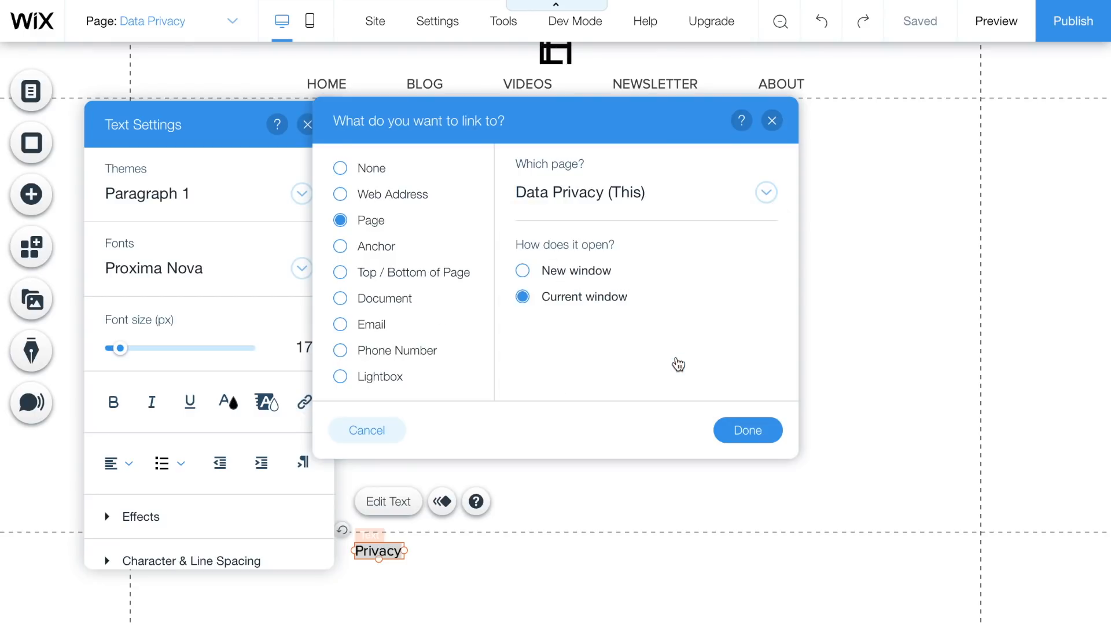
pyautogui.click(747, 429)
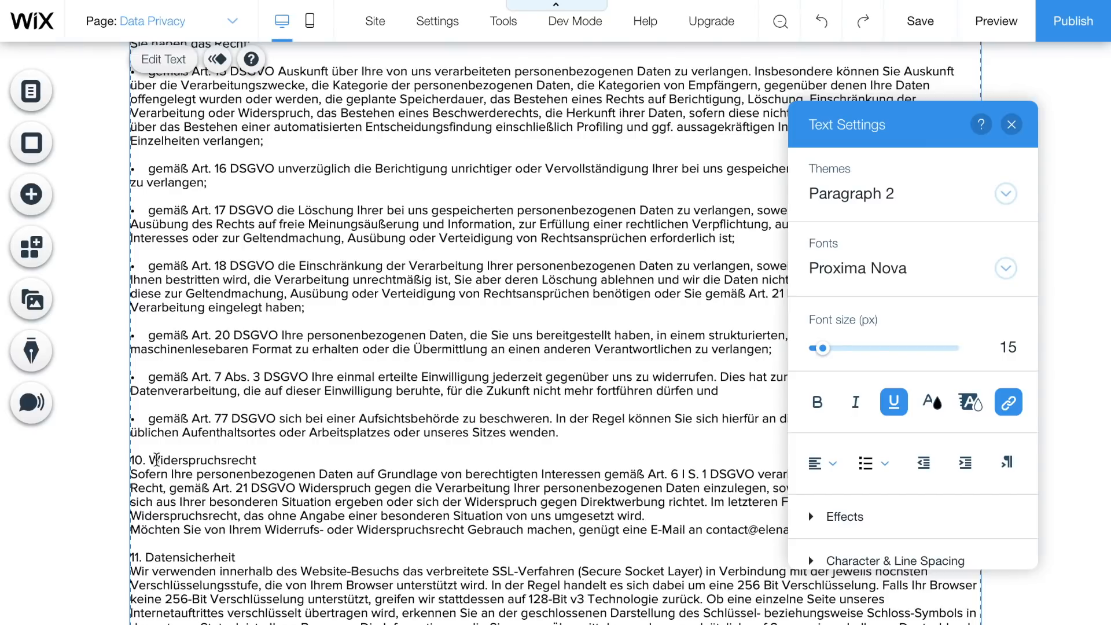
# - Delete the section number 10 in front of the heading "Widerspruchsrecht" in the Data Privacy text
pyautogui.click(140, 459)
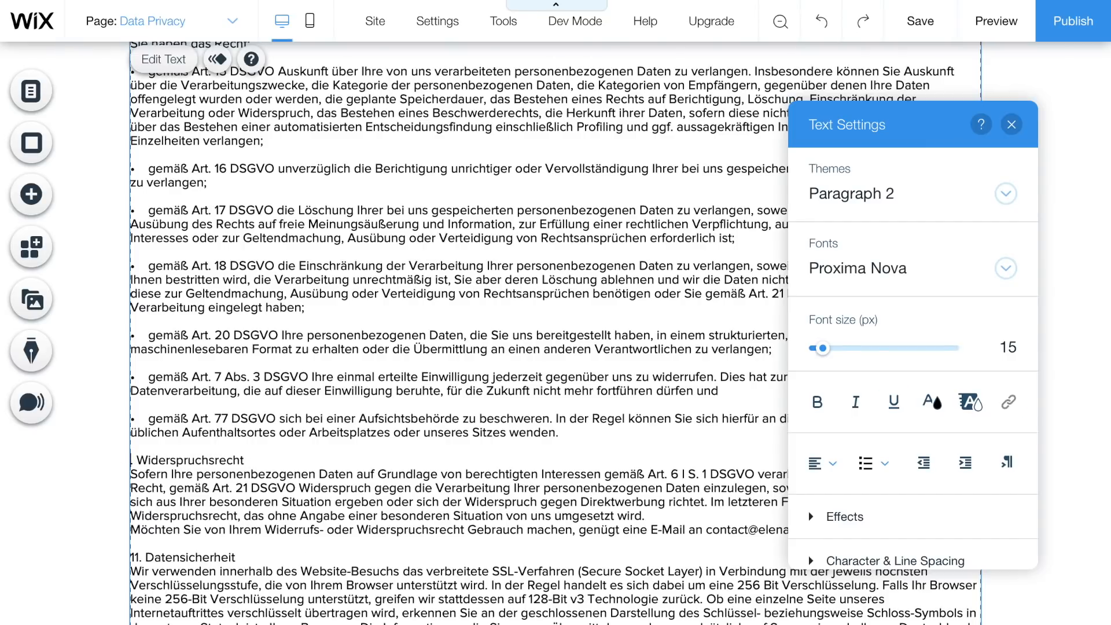
pyautogui.scroll(-2, 354, 435)
pyautogui.scroll(-2, 360, 416)
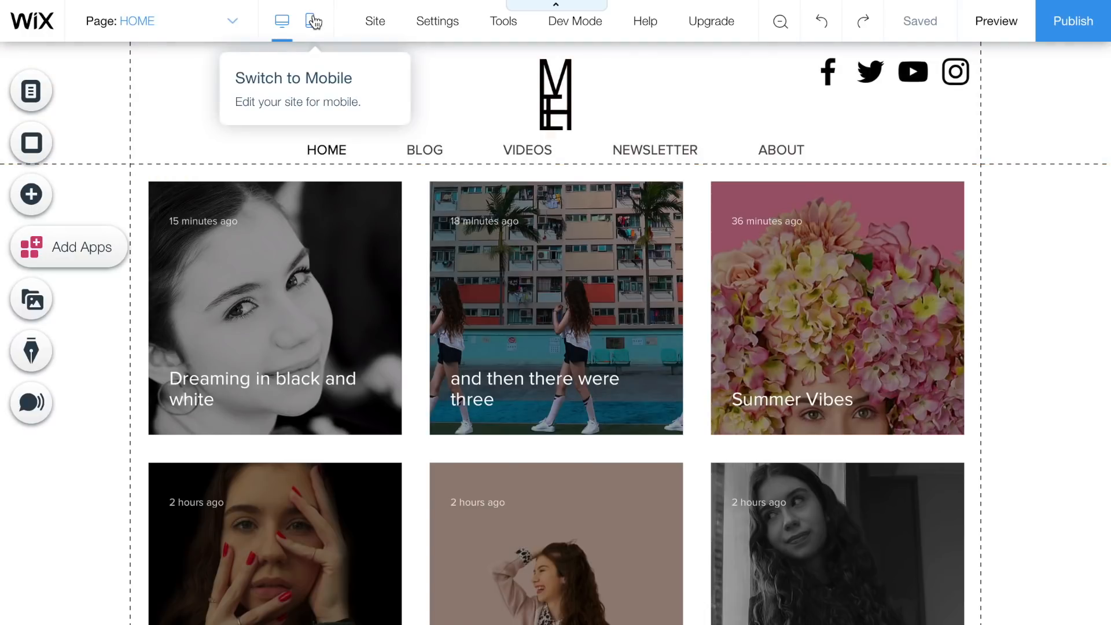
# - Switch the HOME page to the mobile editor and go through its introduction, keeping the header option Scrolls with page
pyautogui.click(313, 22)
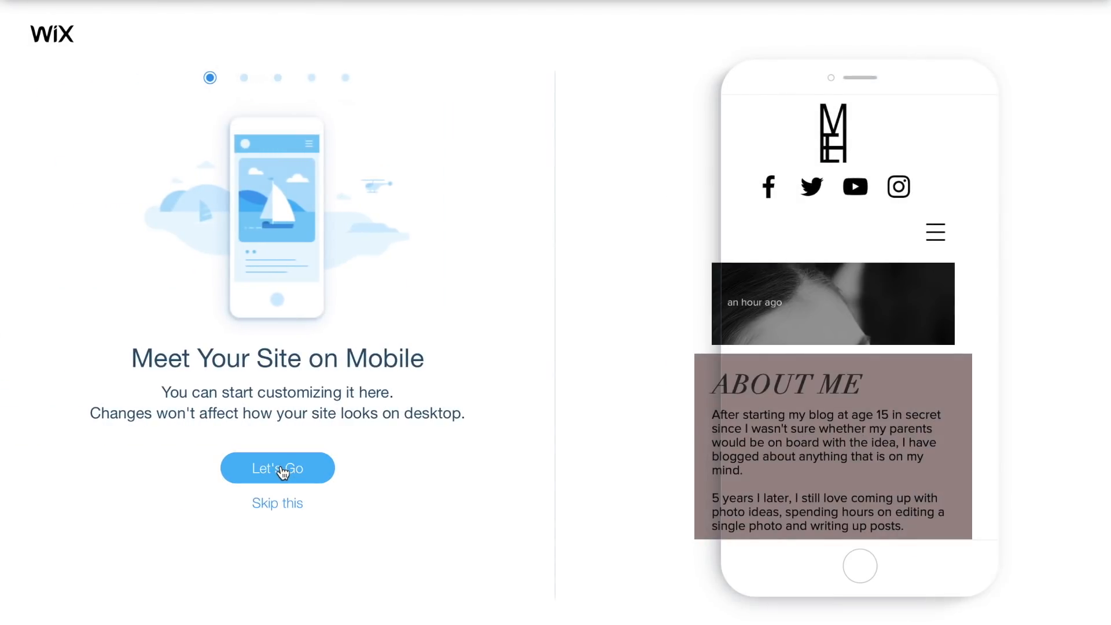
pyautogui.click(281, 460)
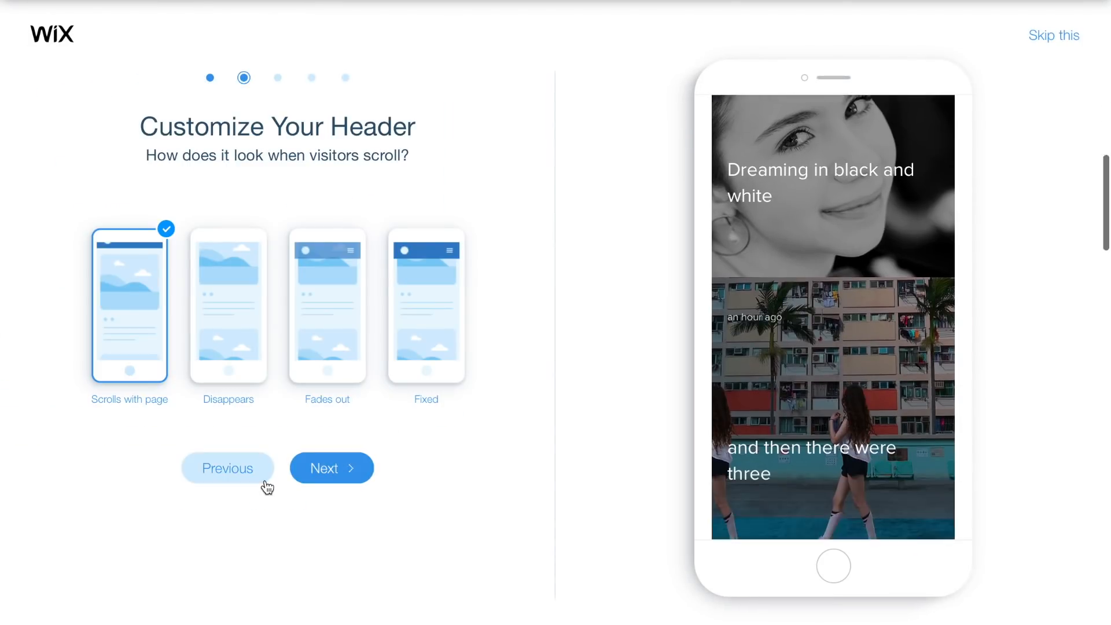
pyautogui.click(312, 473)
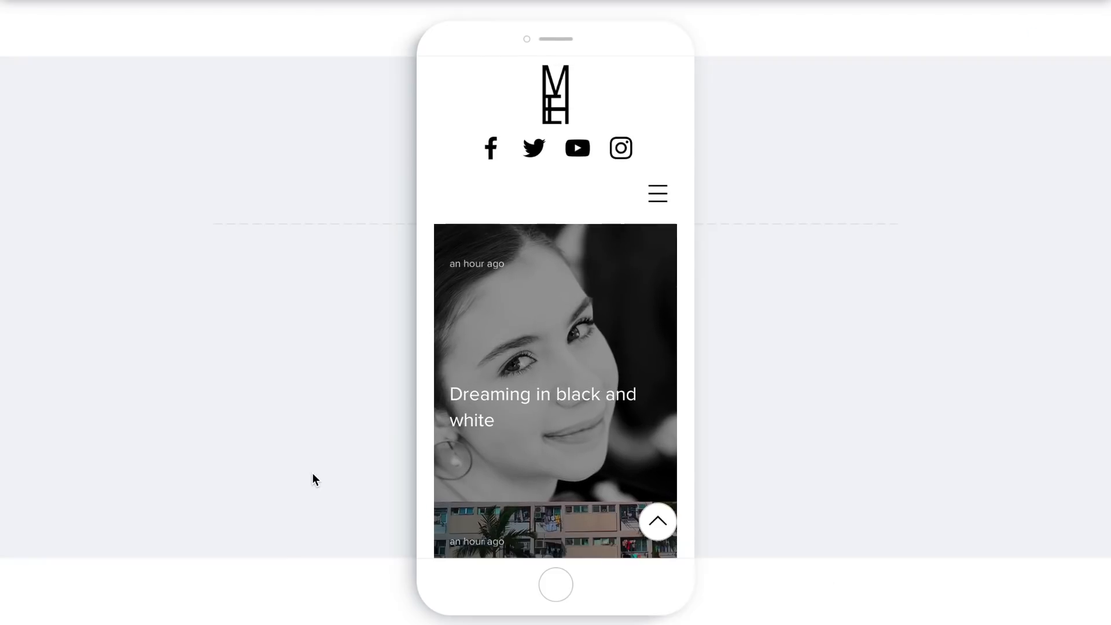
# - Select the lower-right vector art frame below the ABOUT ME text in the mobile version of the HOME page
pyautogui.scroll(-15, 511, 416)
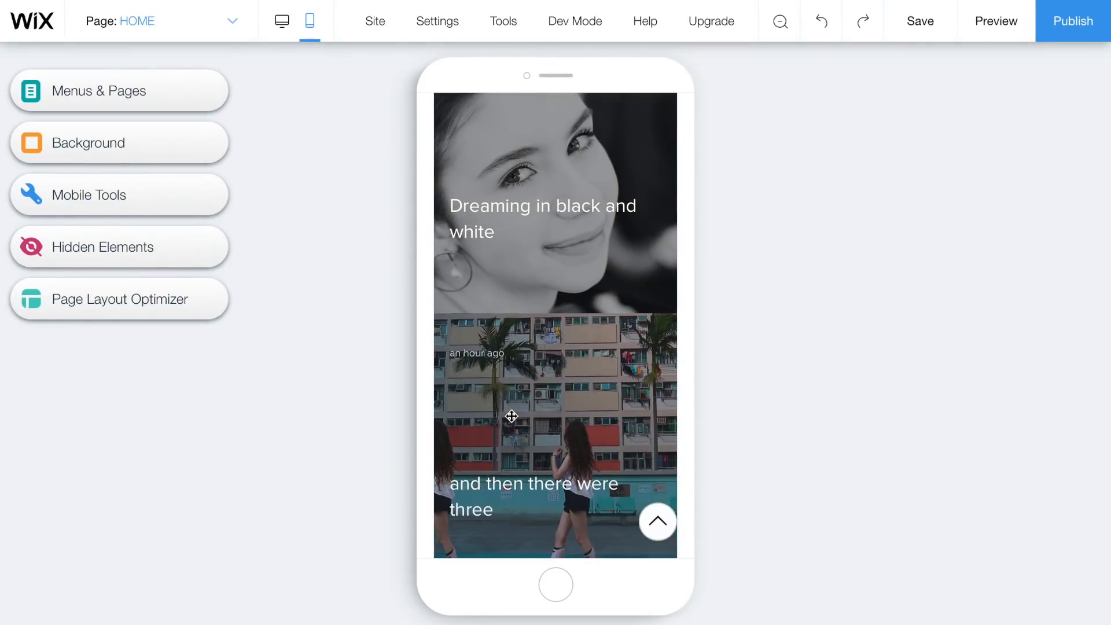
pyautogui.scroll(-15, 511, 416)
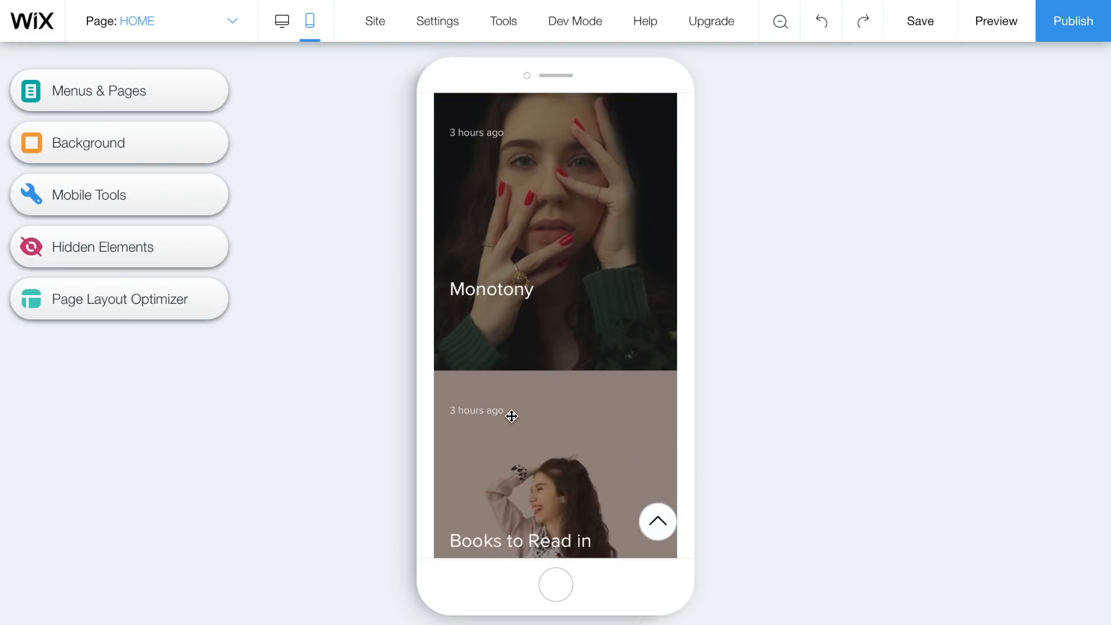
pyautogui.scroll(-5, 511, 416)
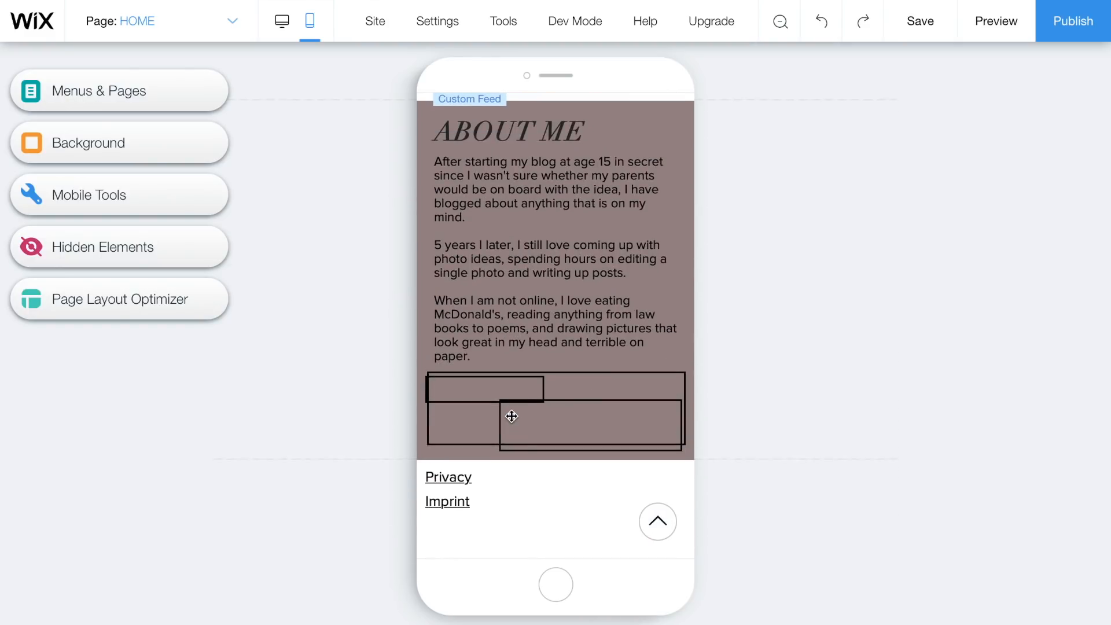
pyautogui.click(567, 407)
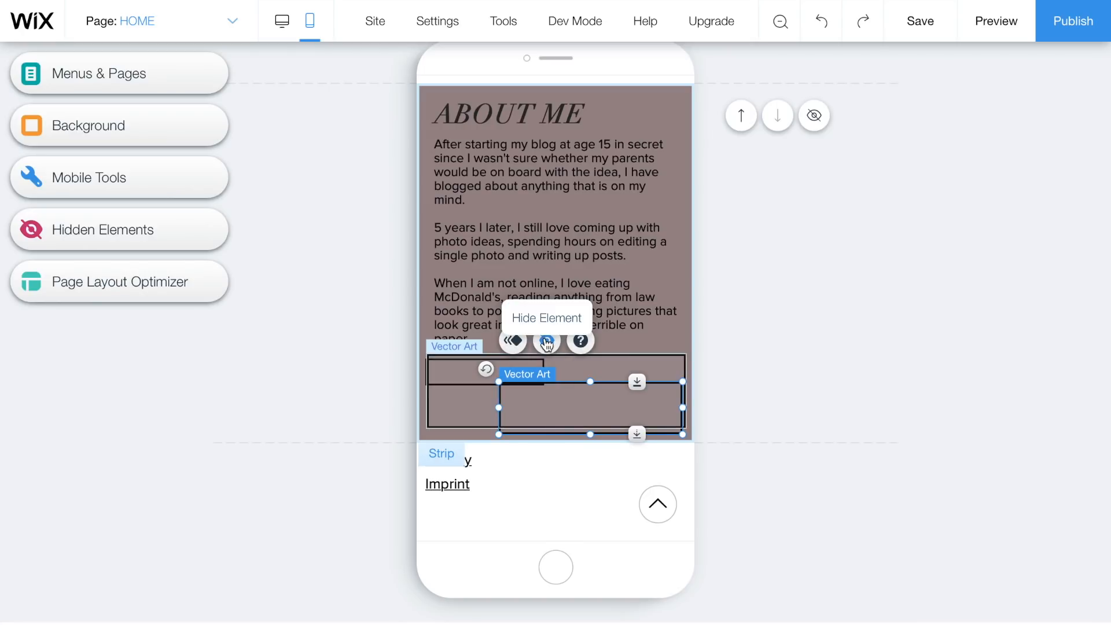